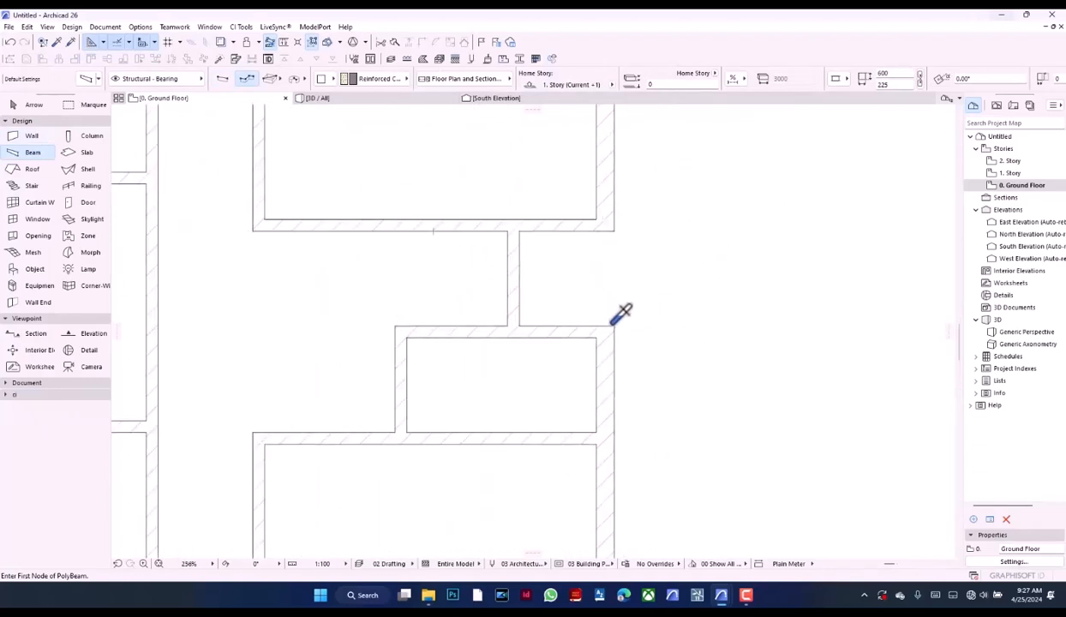
Draw a 1200 mm long beam across the gap between the walls on the plan's east side
click(580, 231)
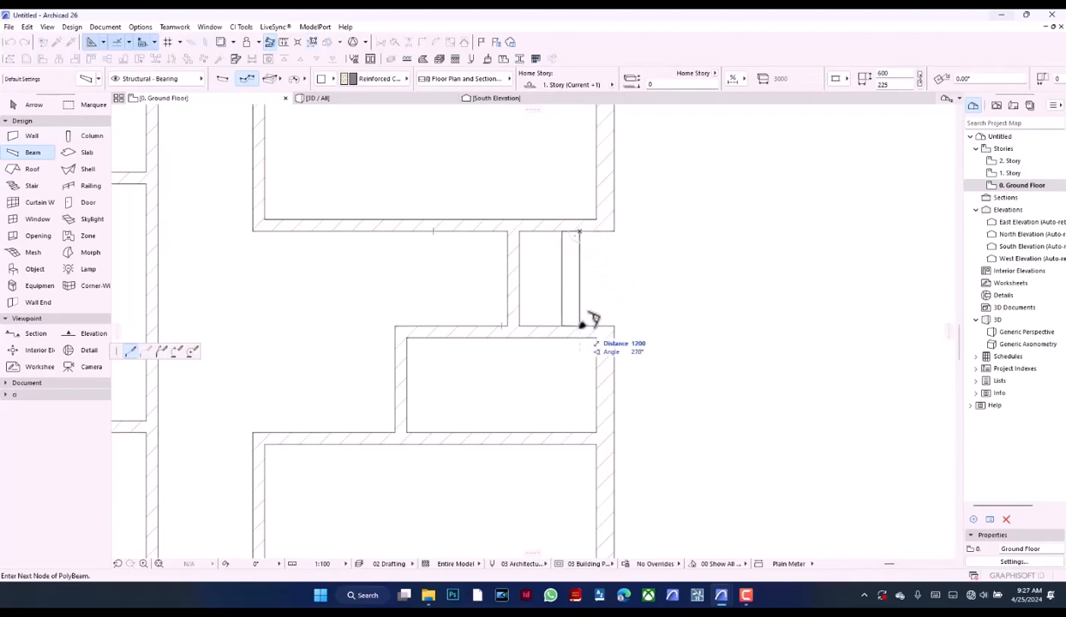
key(Escape)
click(583, 325)
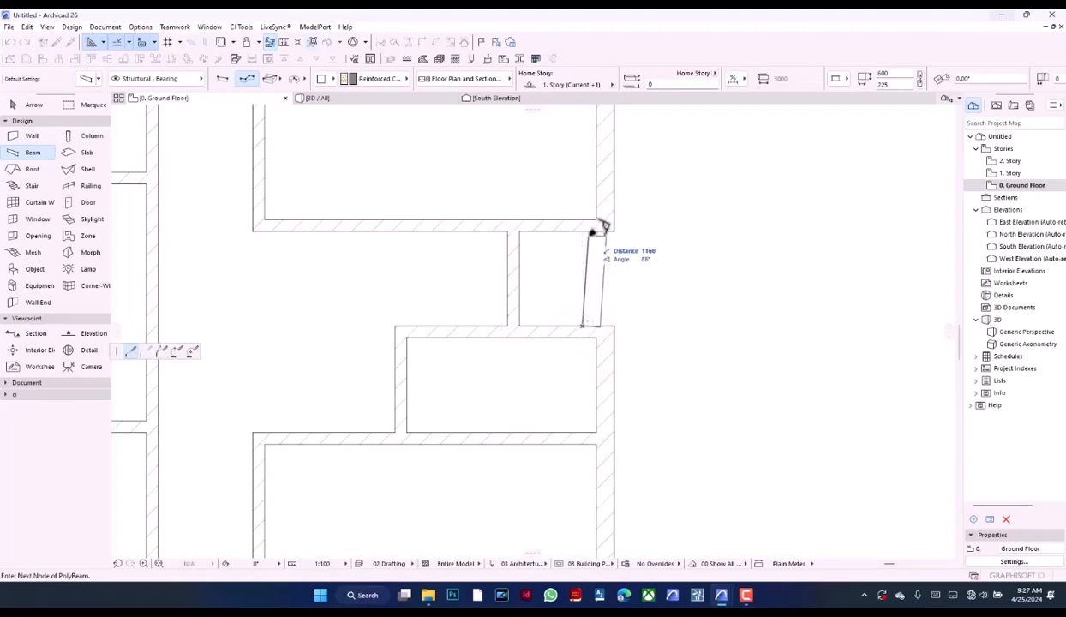
double_click(584, 231)
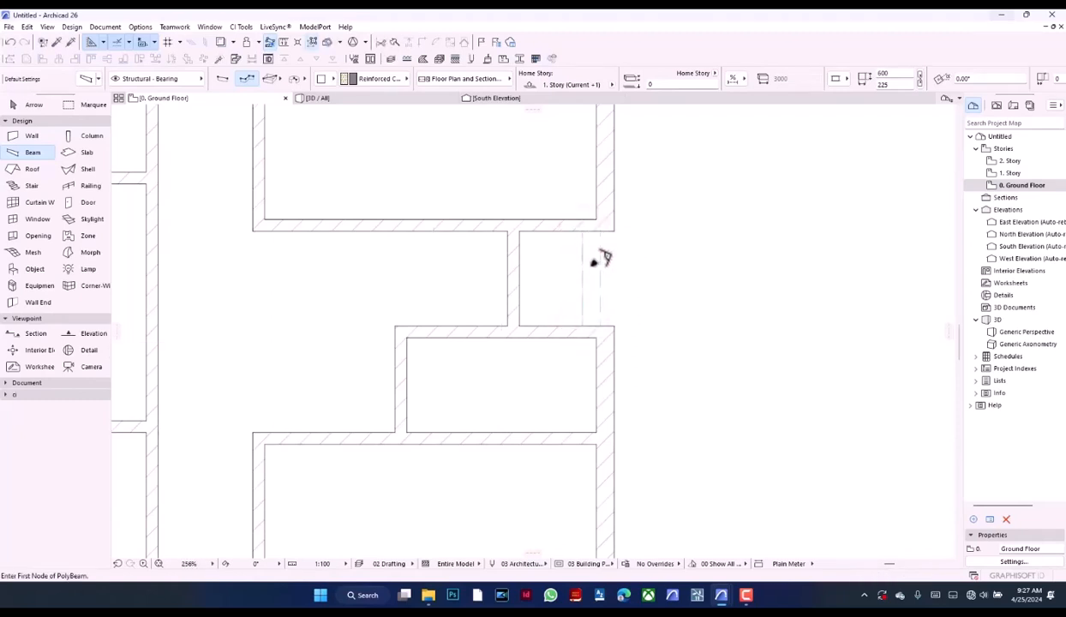
Move the new beam so its outer edge aligns with the outer face of the east exterior wall
shift+click(597, 264)
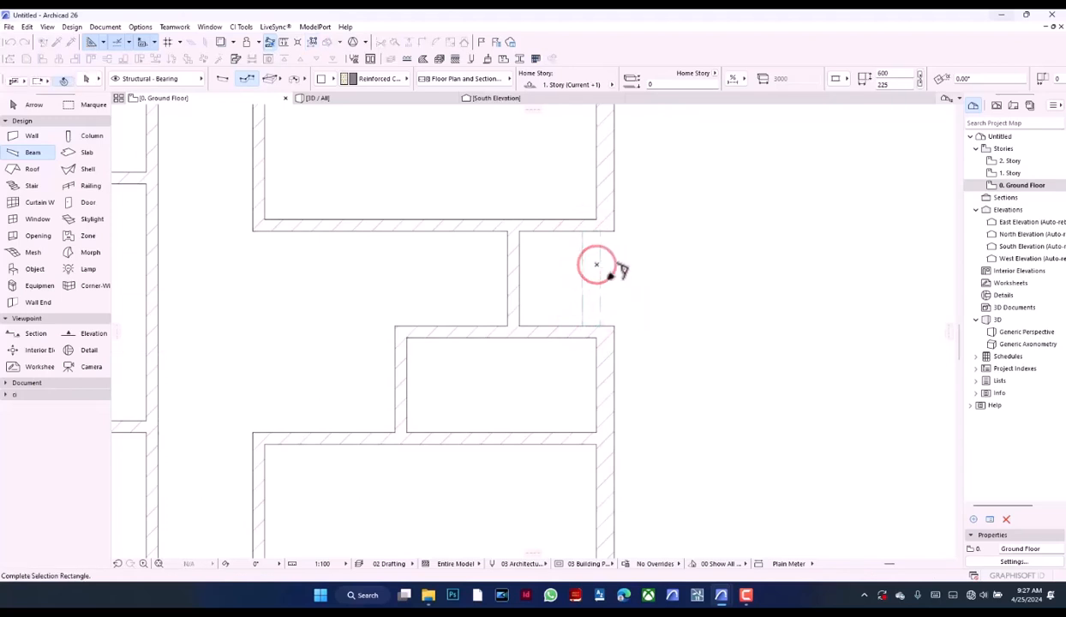
shift+click(610, 283)
shift+click(602, 274)
key(ctrl+d)
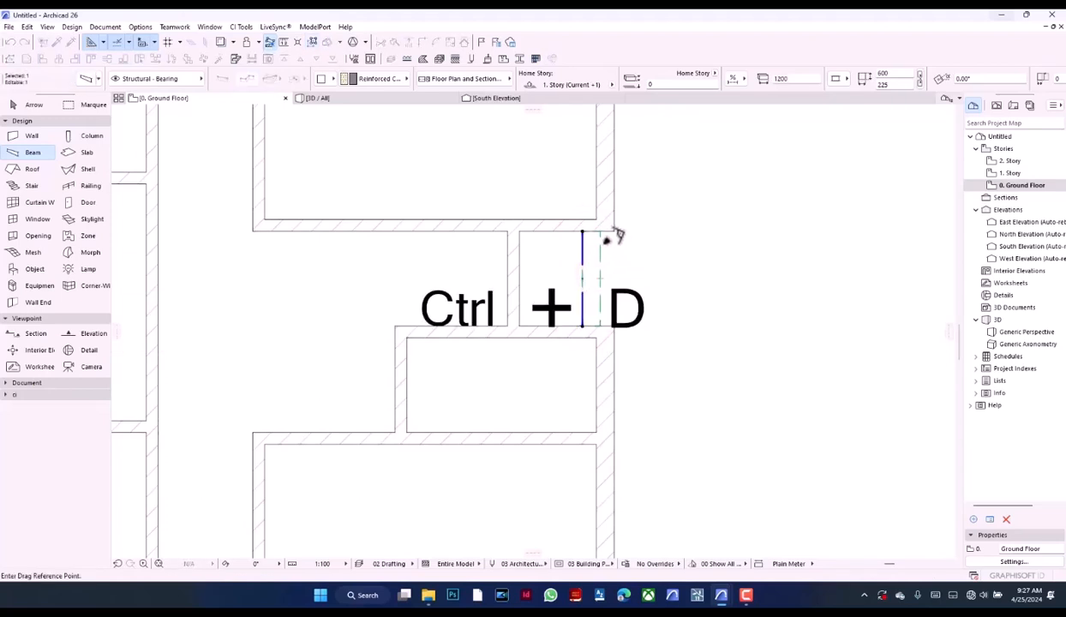
click(602, 228)
click(613, 229)
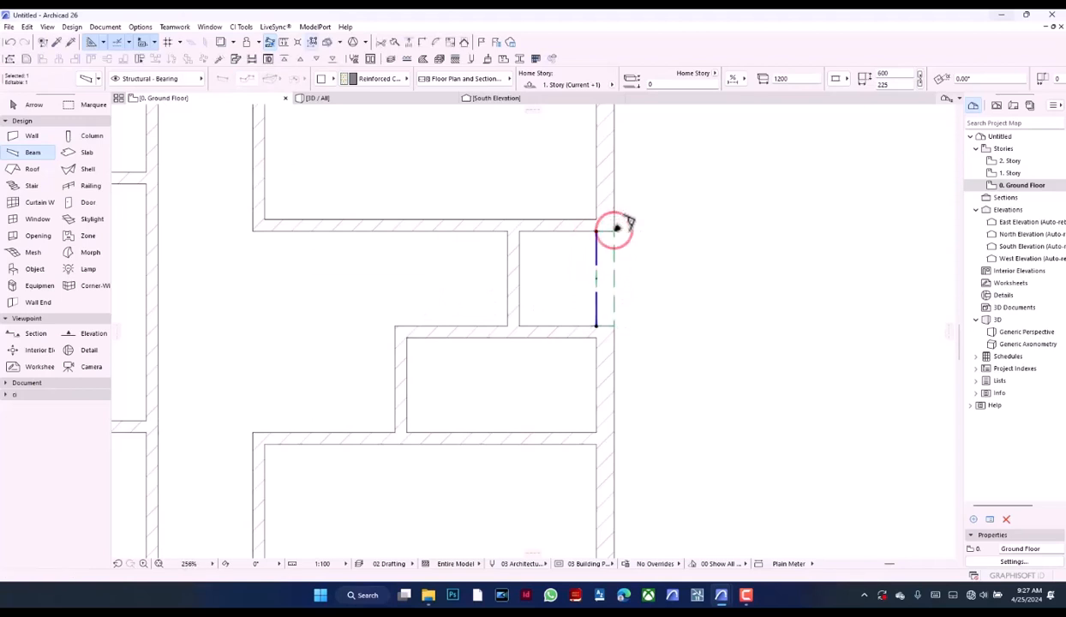
click(647, 255)
scroll(647, 255, up, 10)
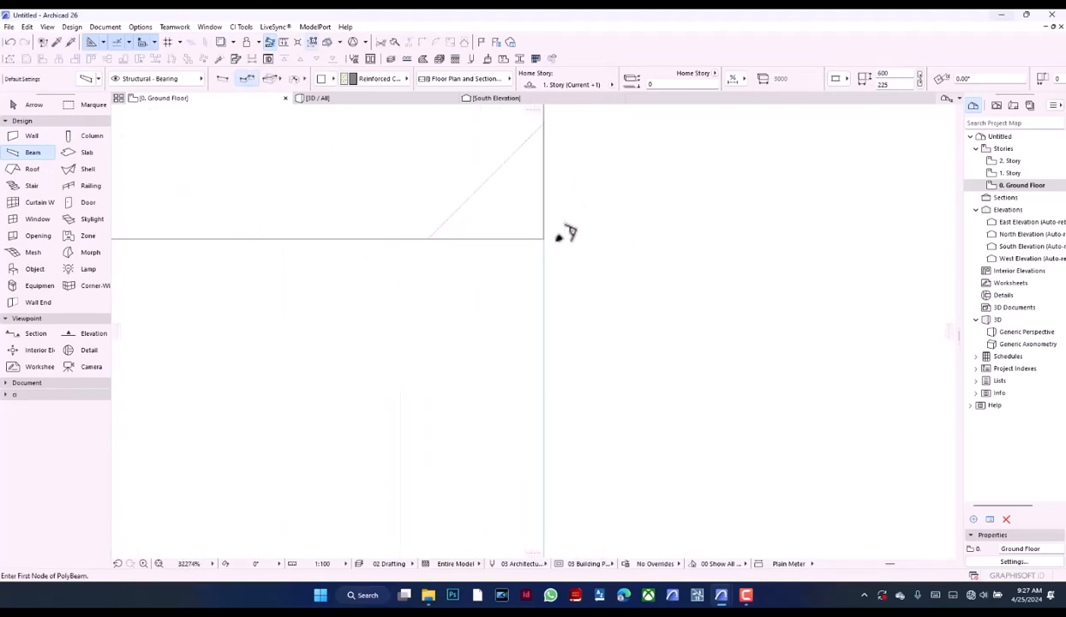
scroll(539, 266, down, 8)
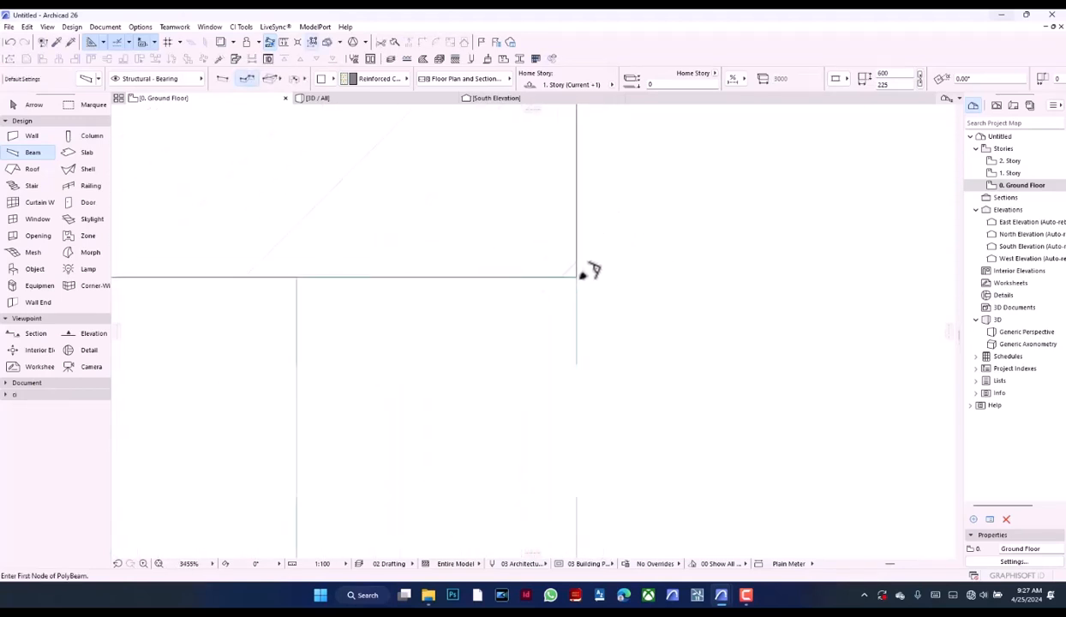
scroll(602, 261, down, 5)
scroll(557, 266, up, 1)
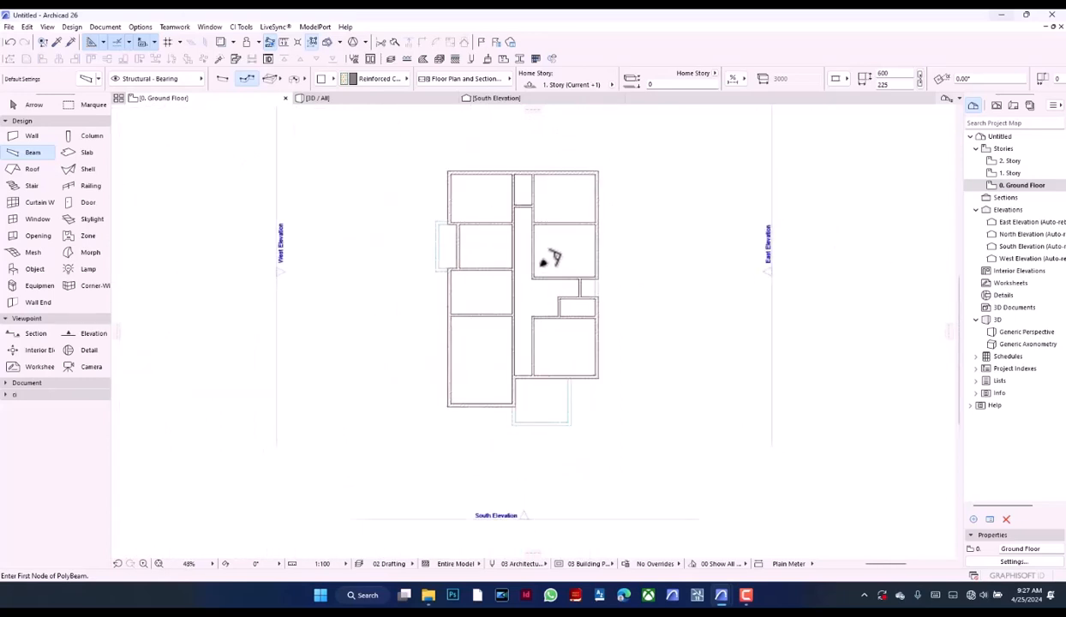
Set the beam width to 150 mm and draw a 4200 mm beam along the lower face of the southernmost partition on the west side
click(901, 84)
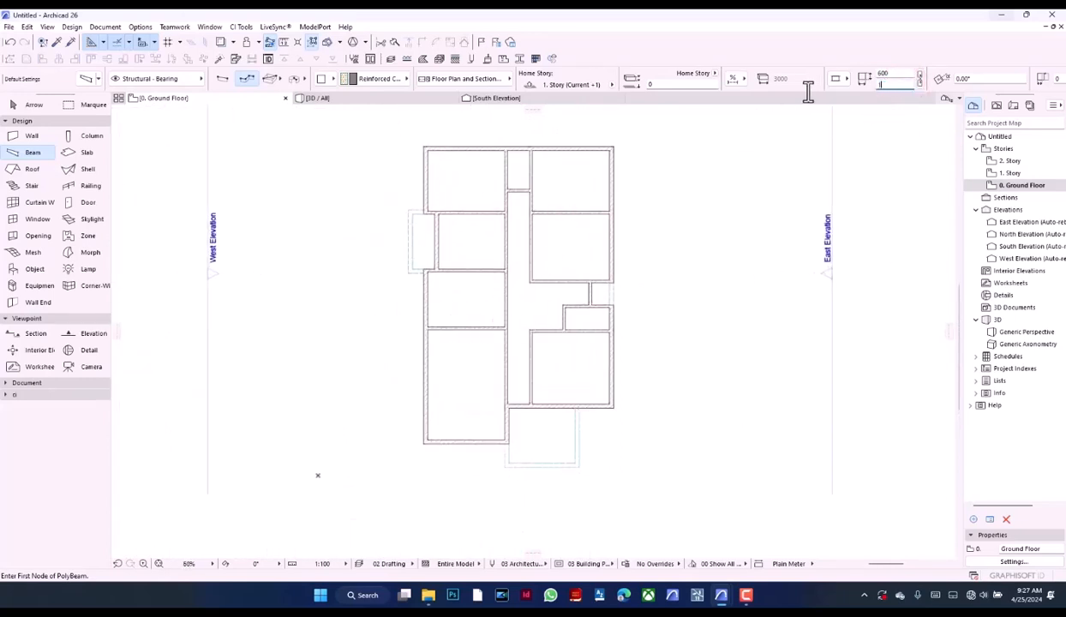
key(Return)
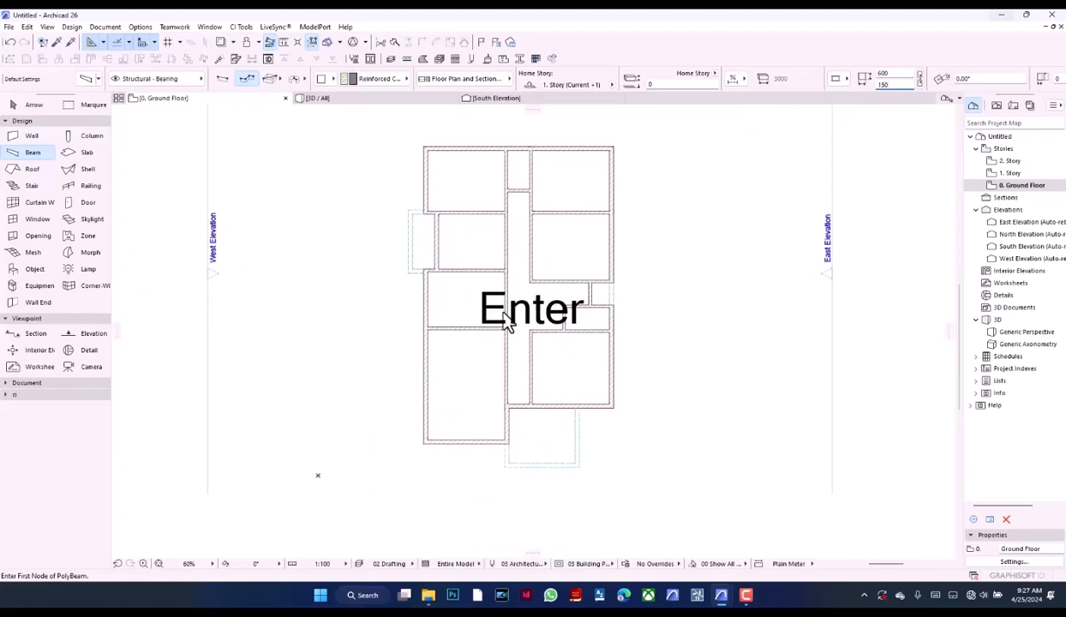
scroll(507, 324, up, 5)
click(281, 369)
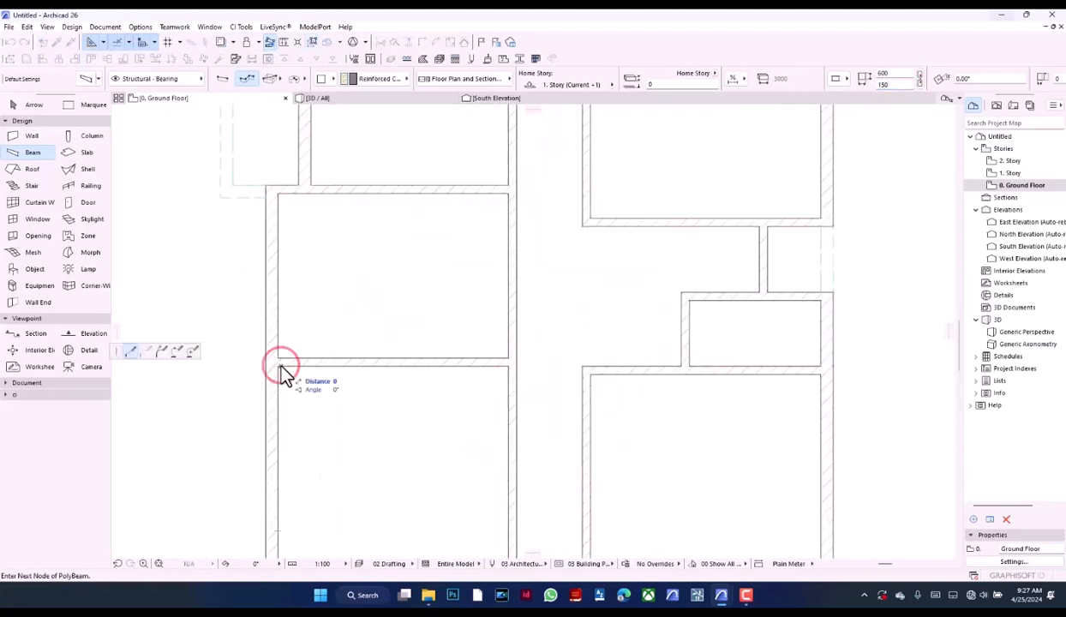
double_click(509, 369)
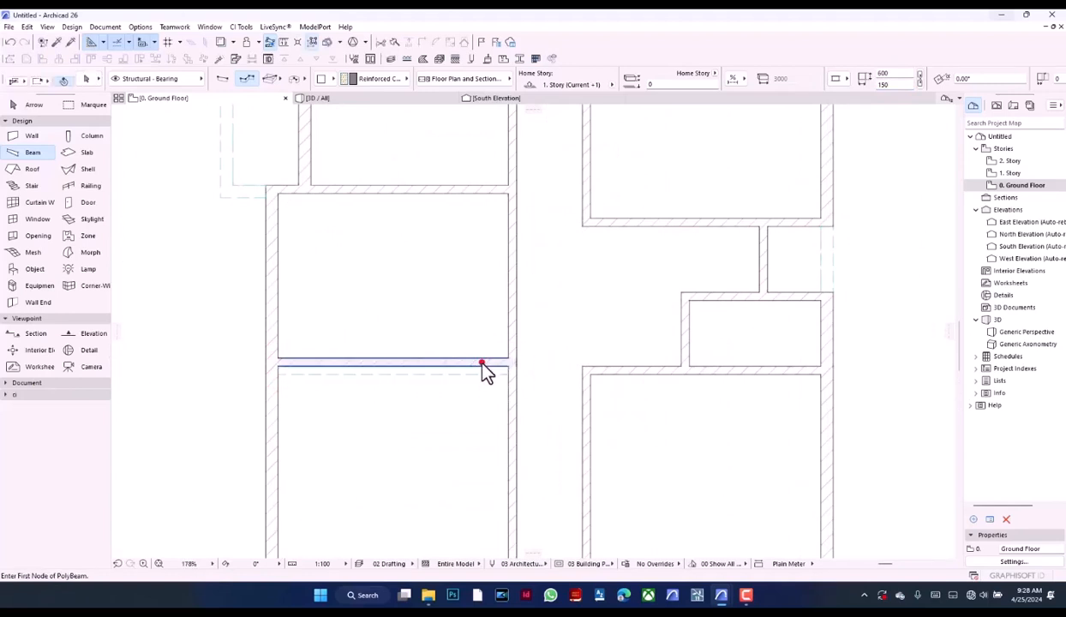
Delete the partition wall above the new 150 mm wide beam and move the beam up into the wall's place
key(BackSpace)
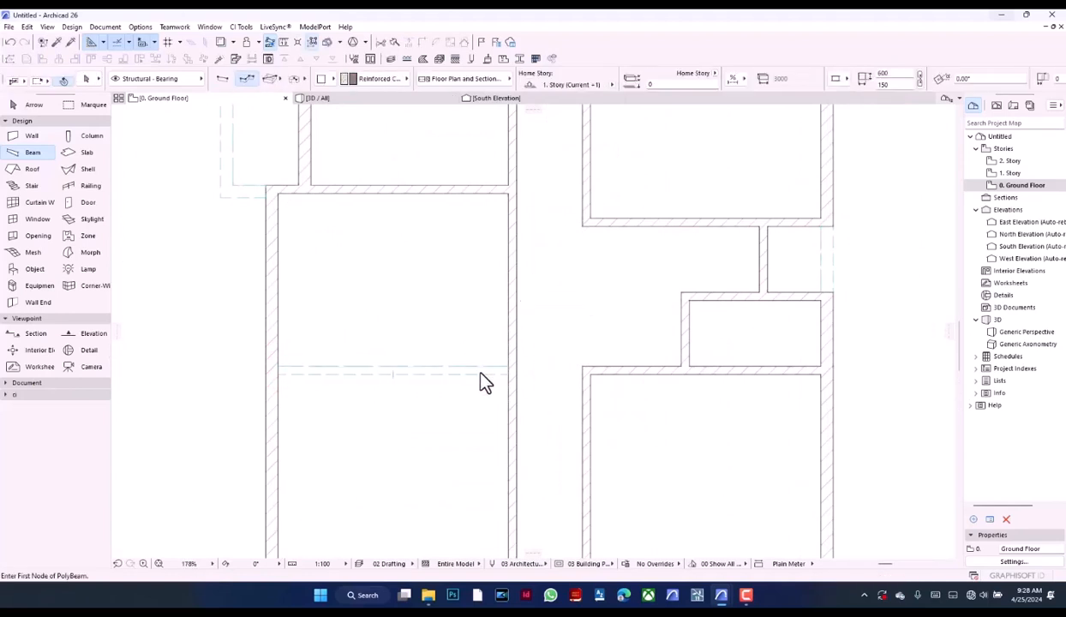
key(ctrl+z)
key(ctrl+d)
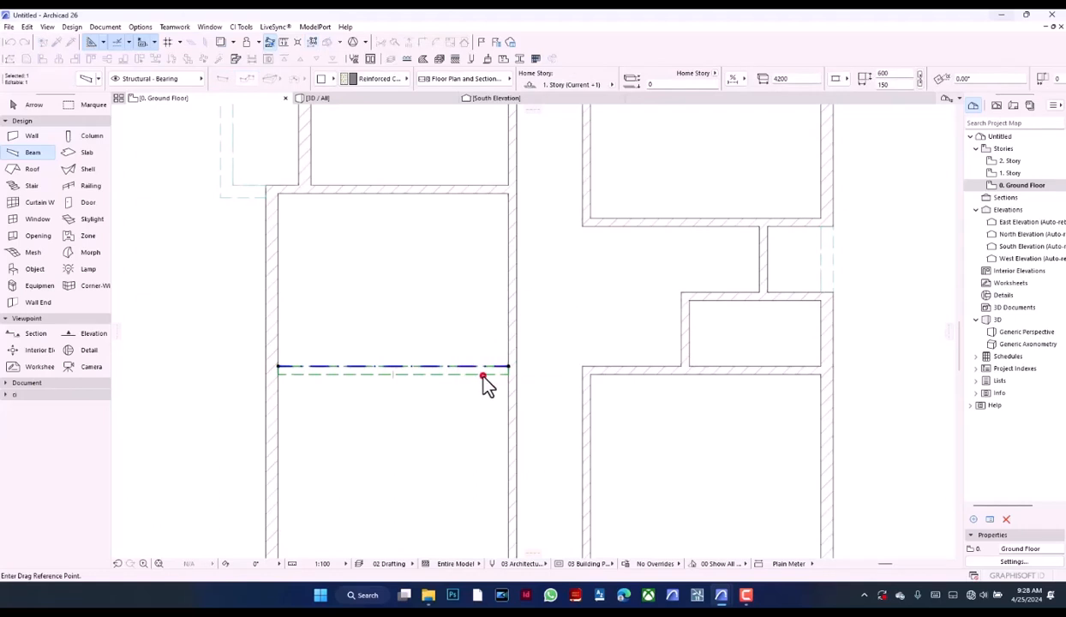
click(485, 381)
click(488, 374)
scroll(488, 412, down, 5)
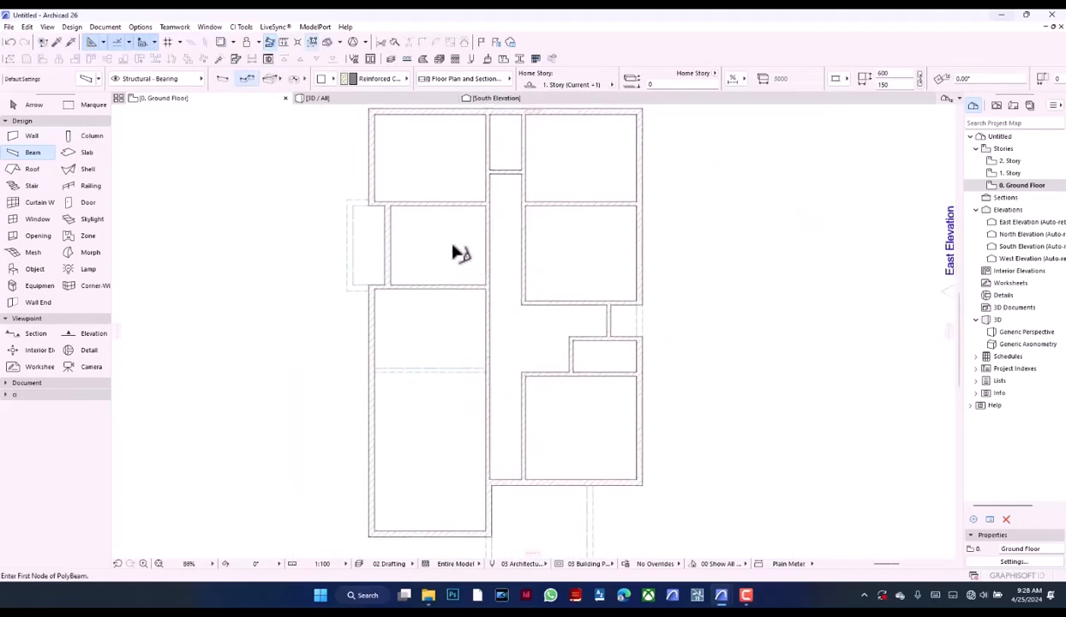
scroll(455, 250, down, 2)
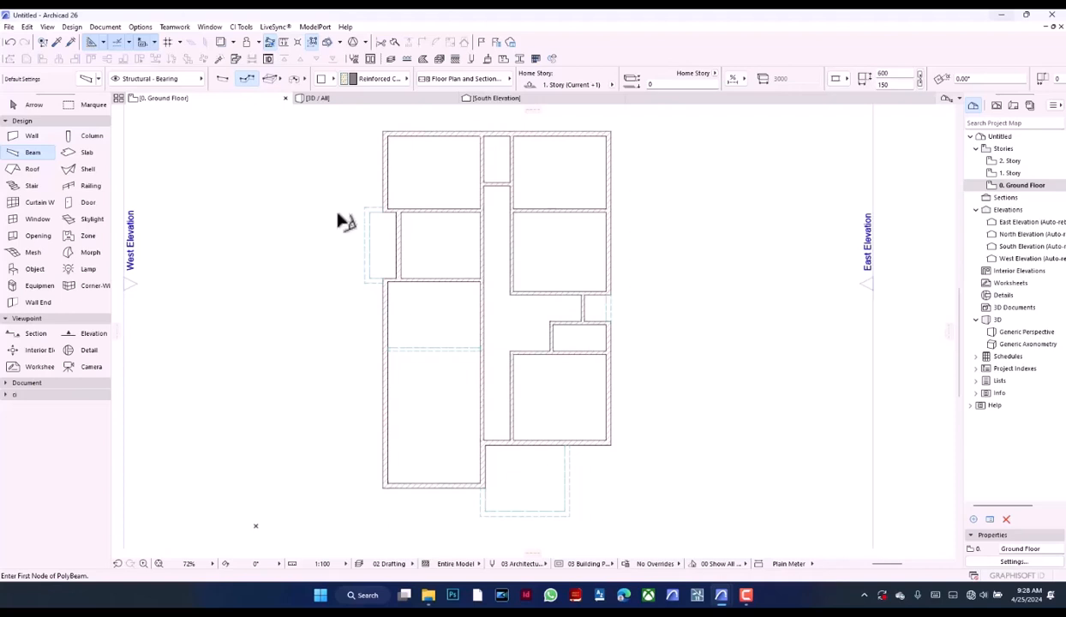
Configure the default hinged door, Door 26, with leaf Style 8 and Handle 5
click(79, 204)
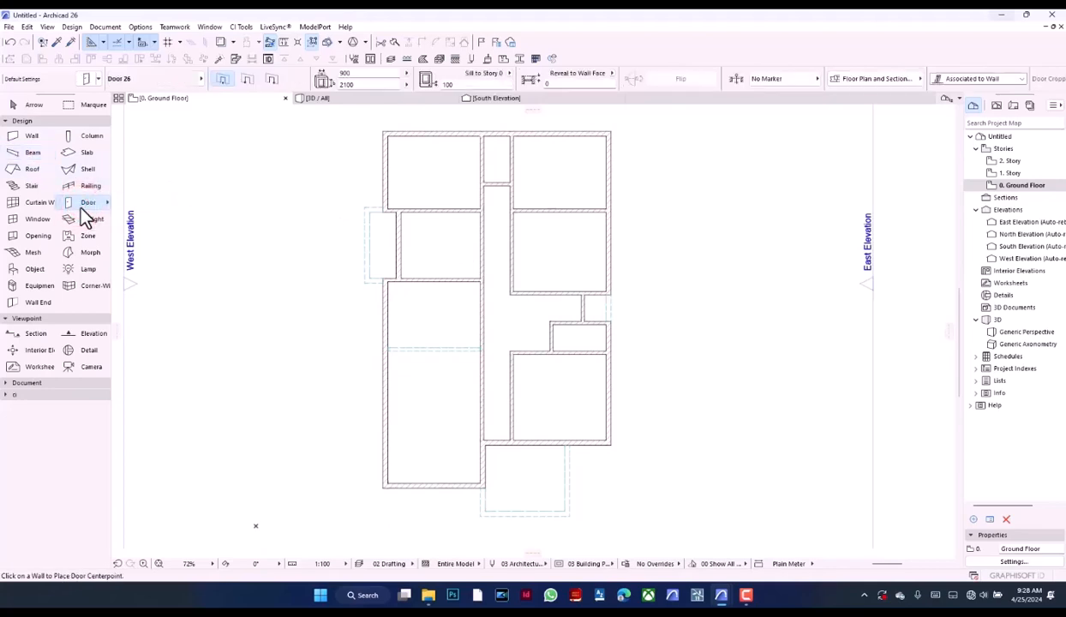
double_click(80, 206)
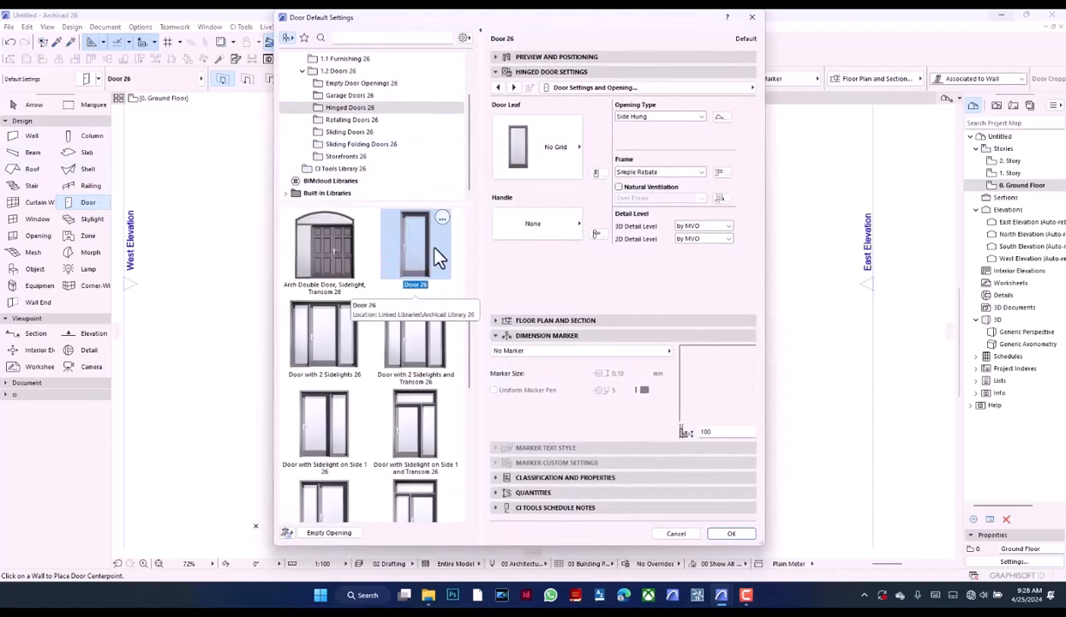
click(506, 150)
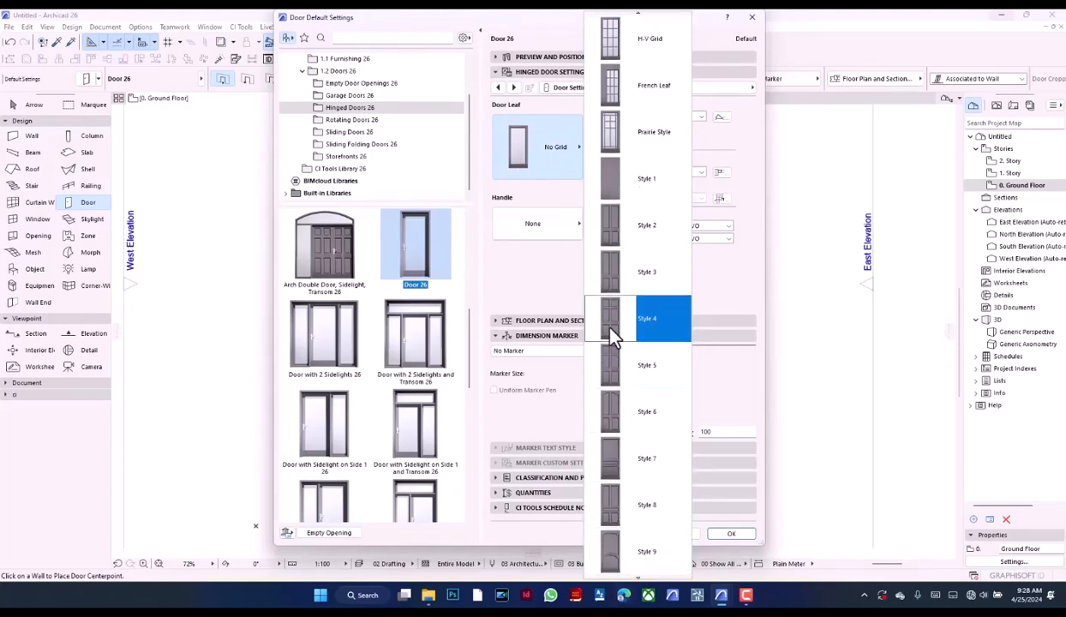
click(628, 412)
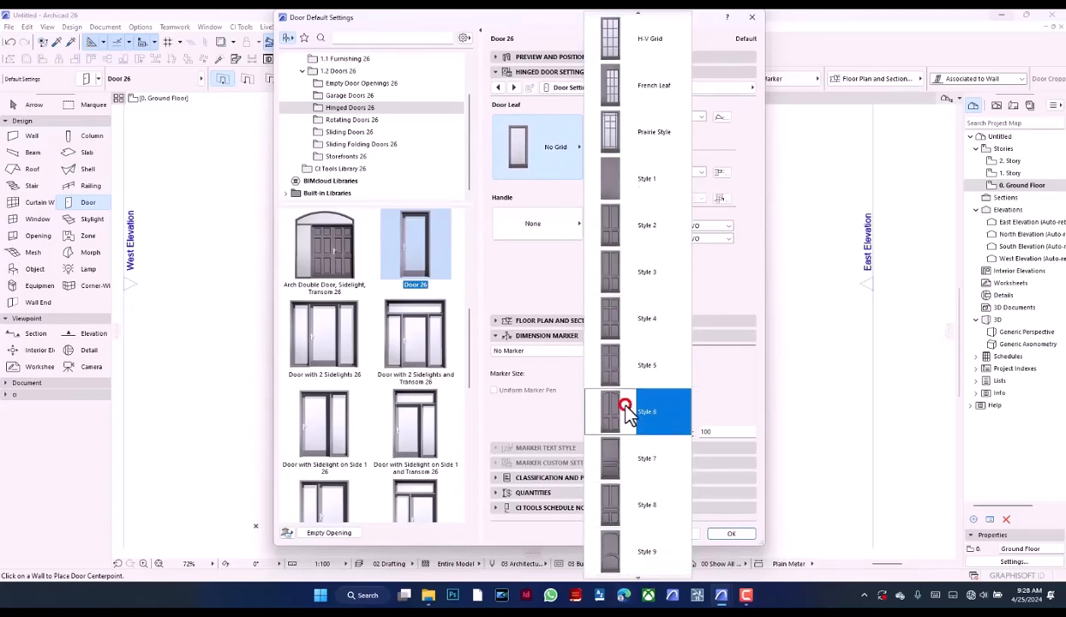
click(504, 163)
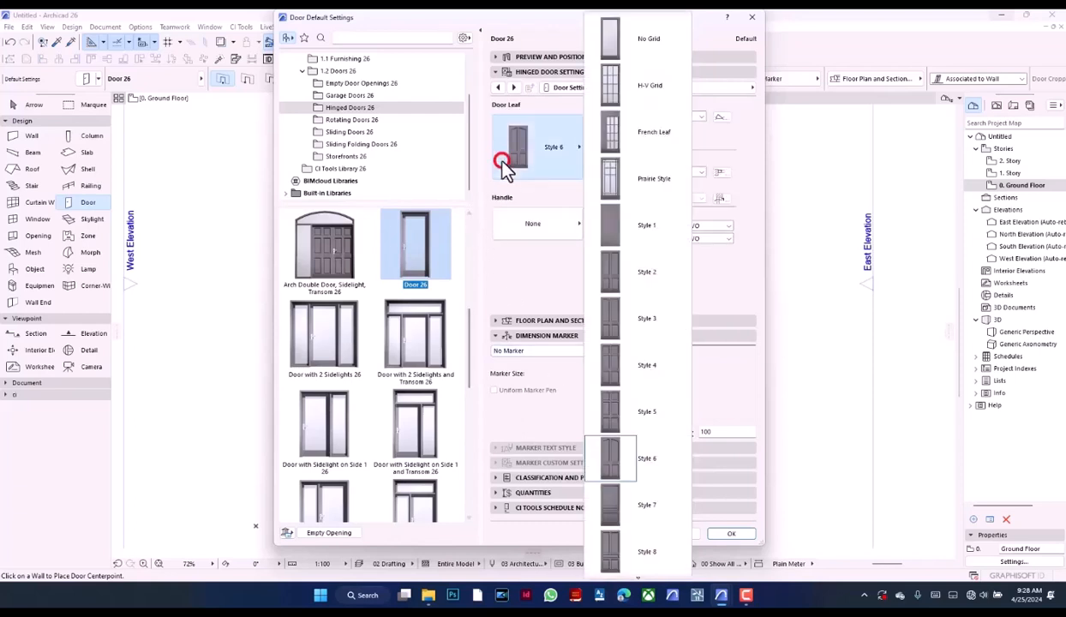
click(636, 520)
click(537, 223)
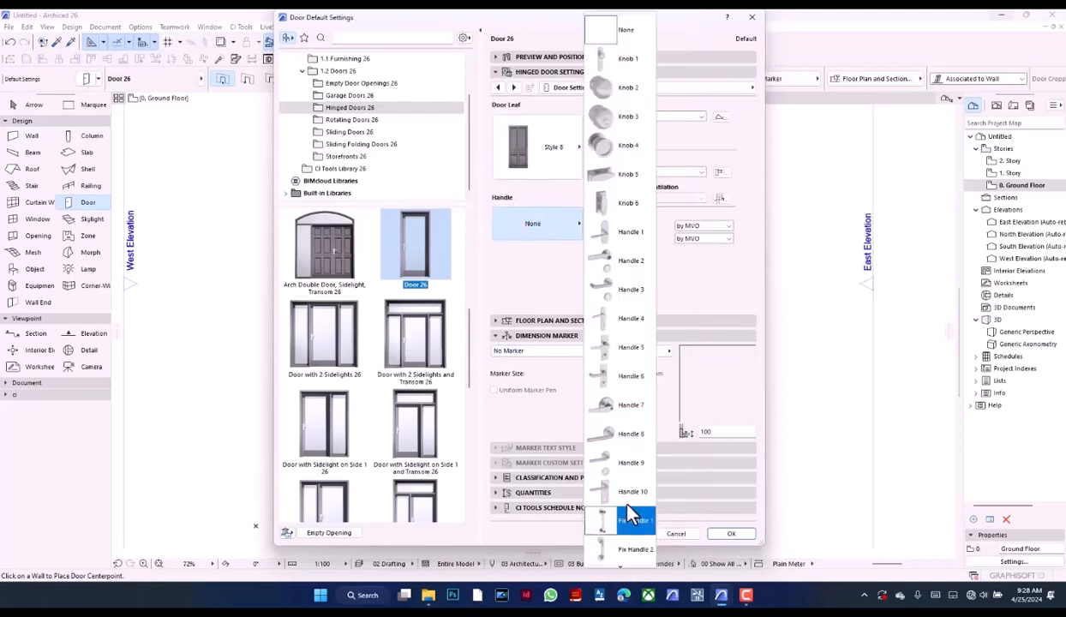
click(634, 348)
Enable uniform door surfaces in the door's model attributes and set the frame and leaf surfaces to Metal - Iron
click(716, 88)
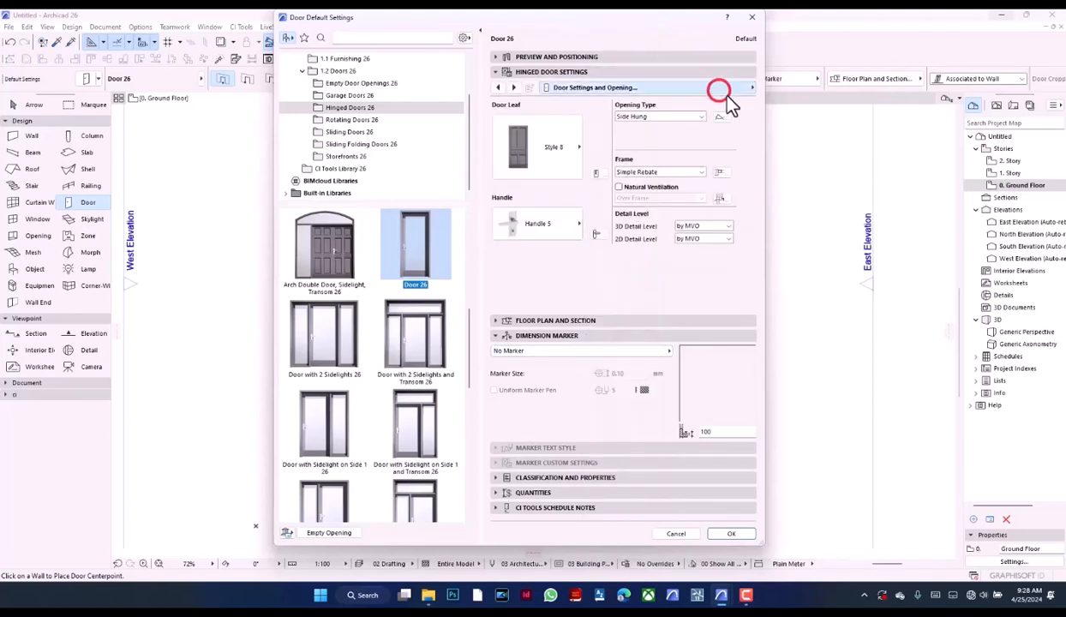
click(824, 177)
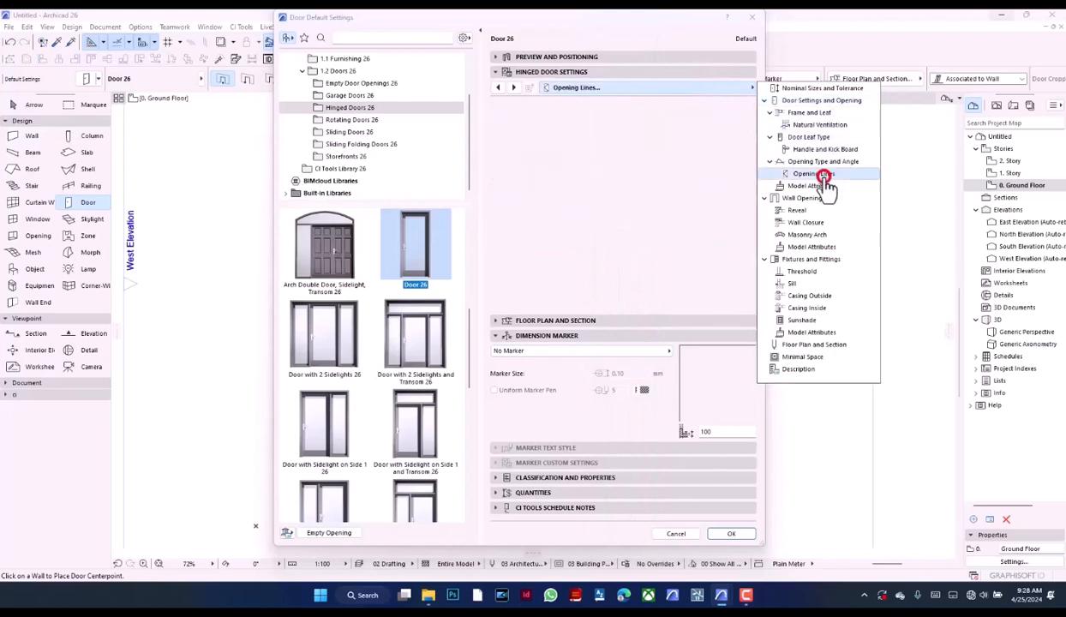
click(811, 185)
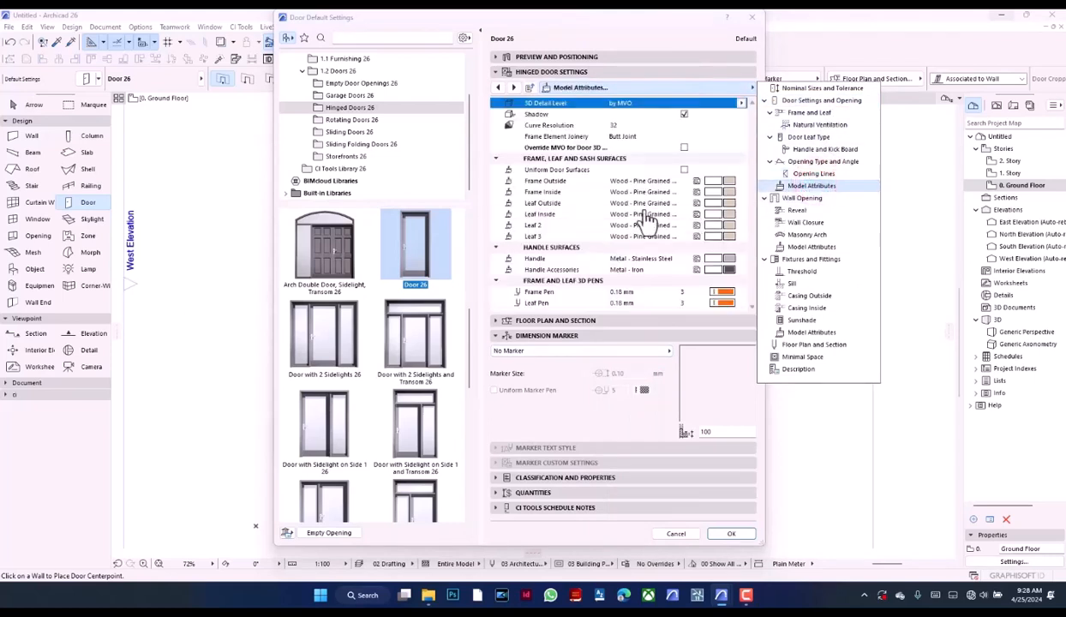
click(680, 168)
click(681, 169)
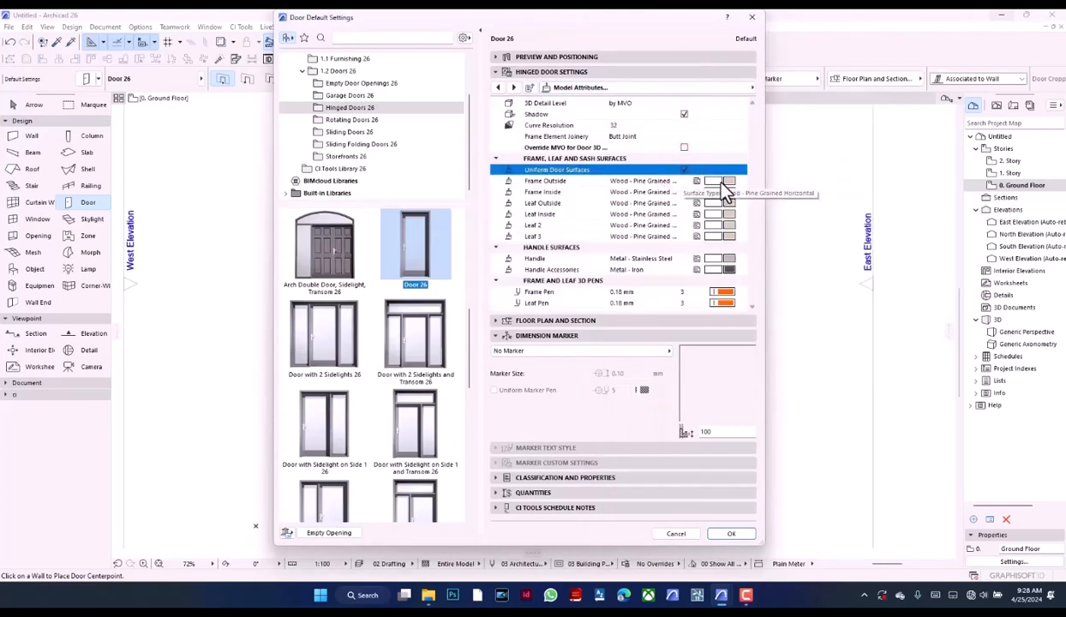
click(720, 180)
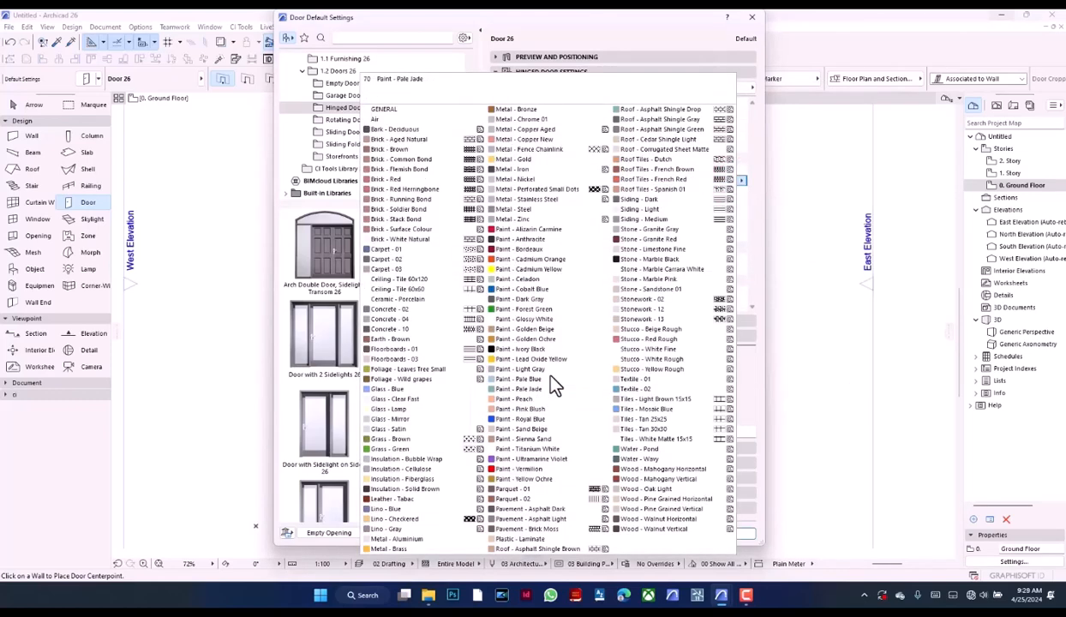
click(543, 170)
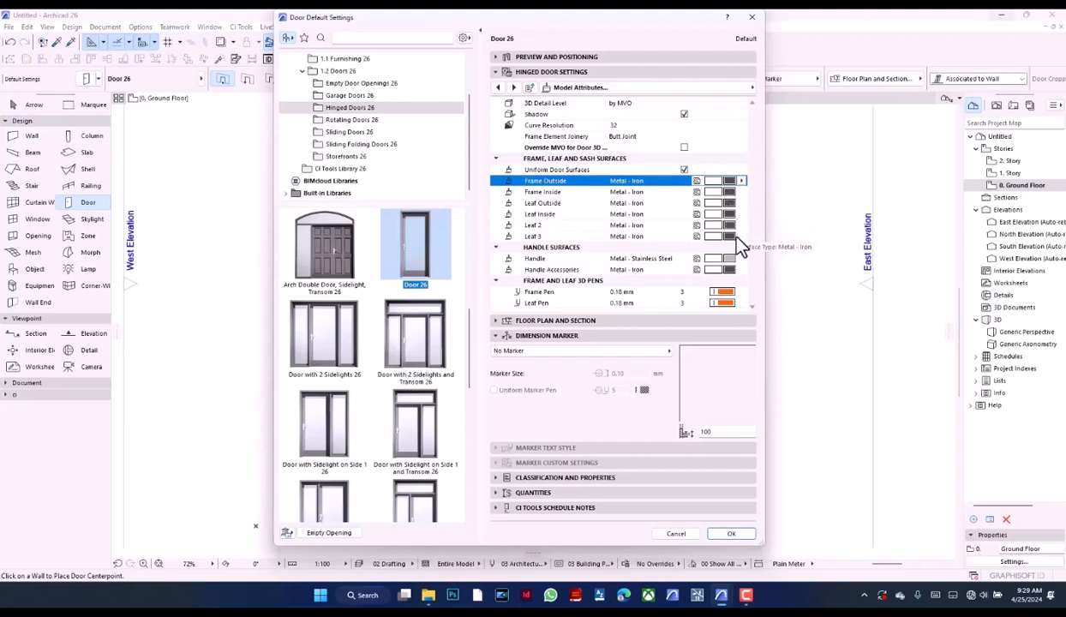
Set the door's outside and inside casing surfaces to Metal - Iron and accept the default door settings
click(690, 87)
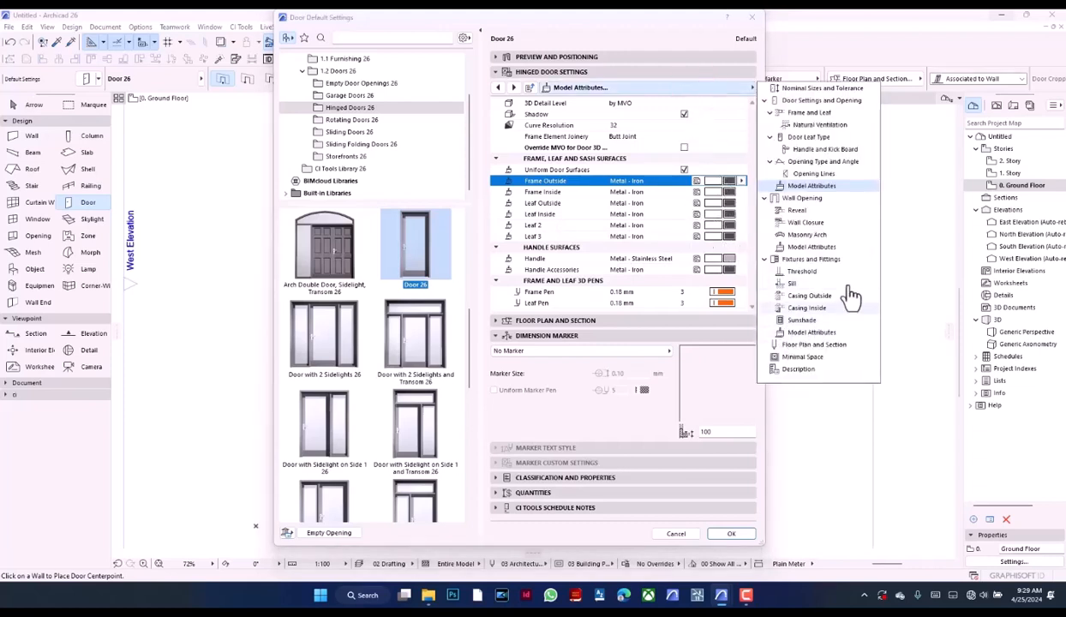
click(823, 295)
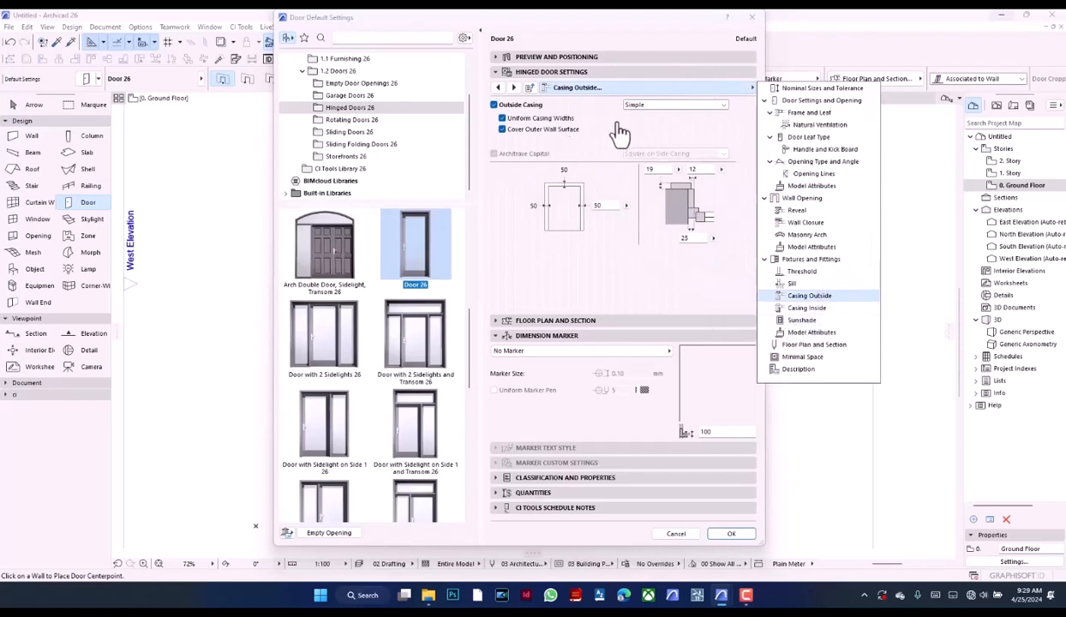
click(825, 332)
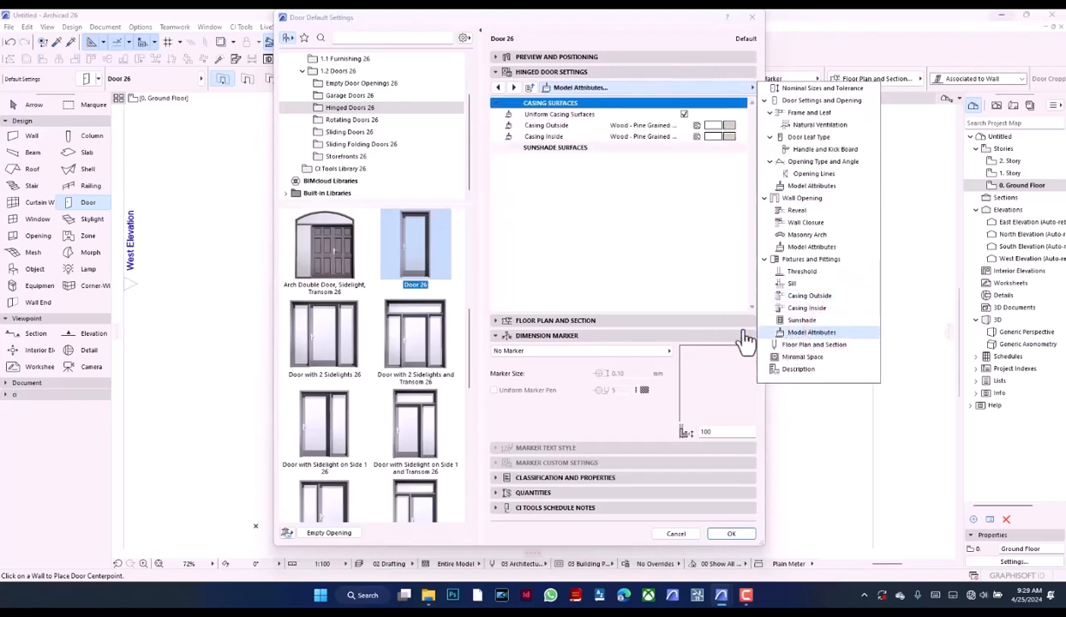
click(718, 127)
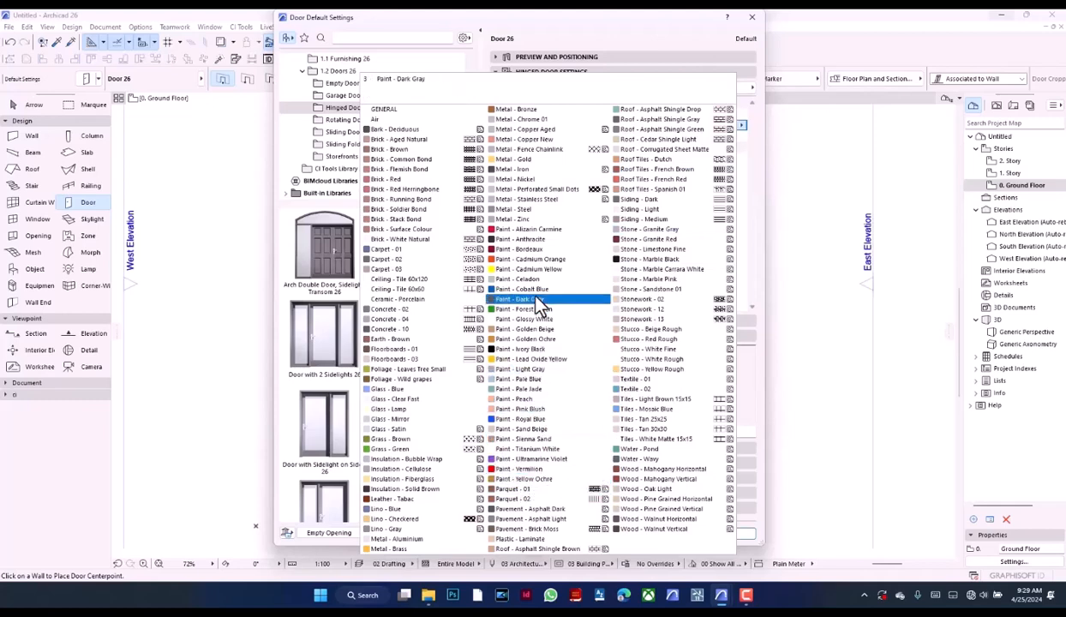
click(545, 179)
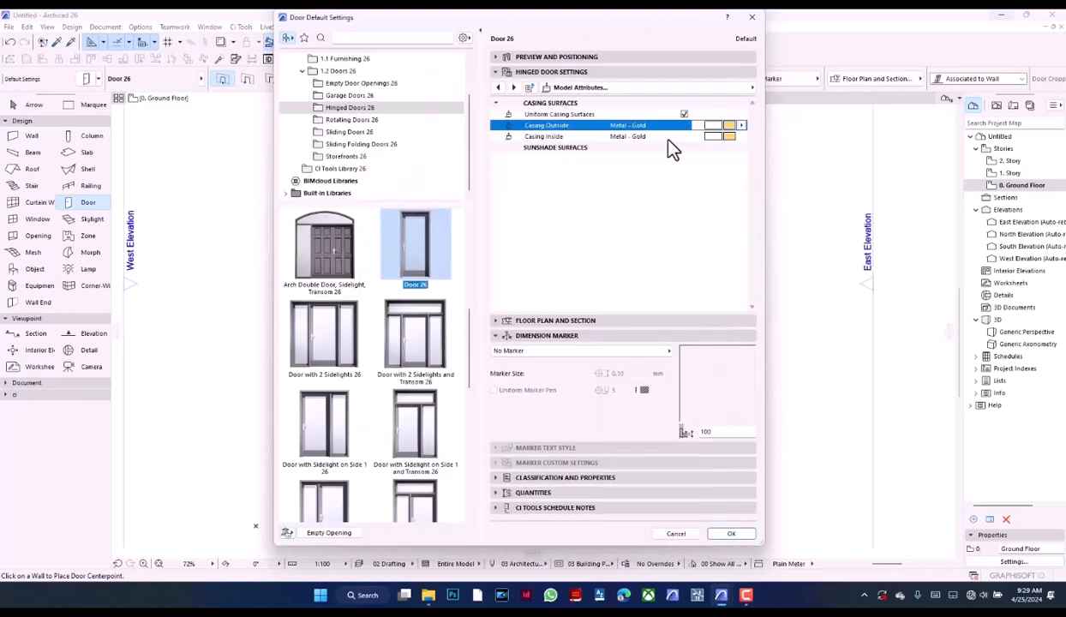
click(712, 137)
click(534, 169)
click(735, 535)
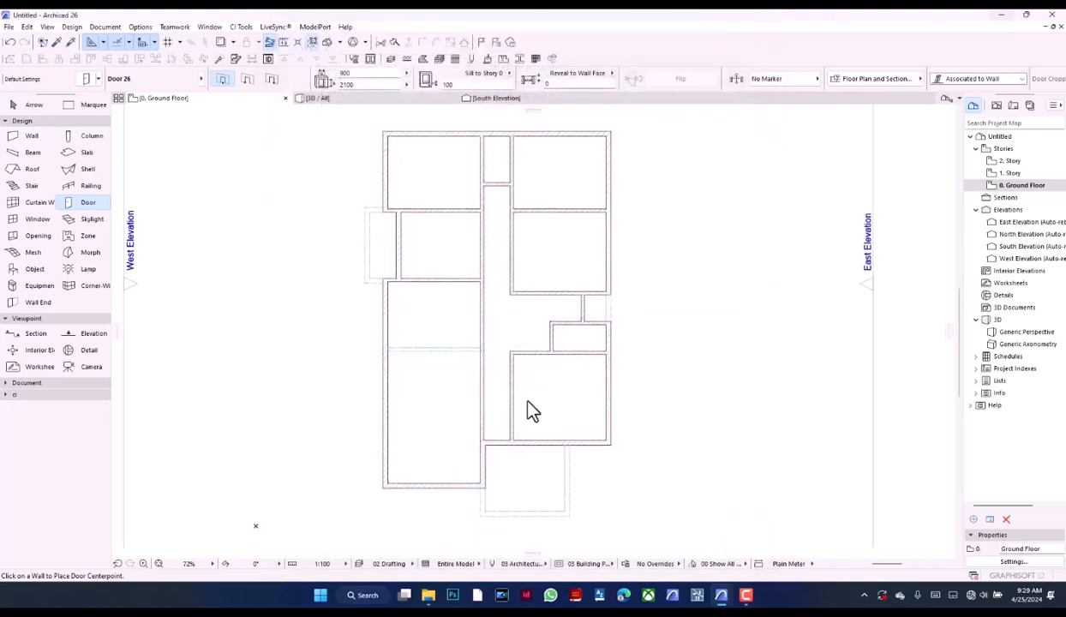
Set the default door's sill to 0 and place a door in the west porch wall near its south corner, opening into the room
drag(462, 84, 406, 83)
text(0)
key(Return)
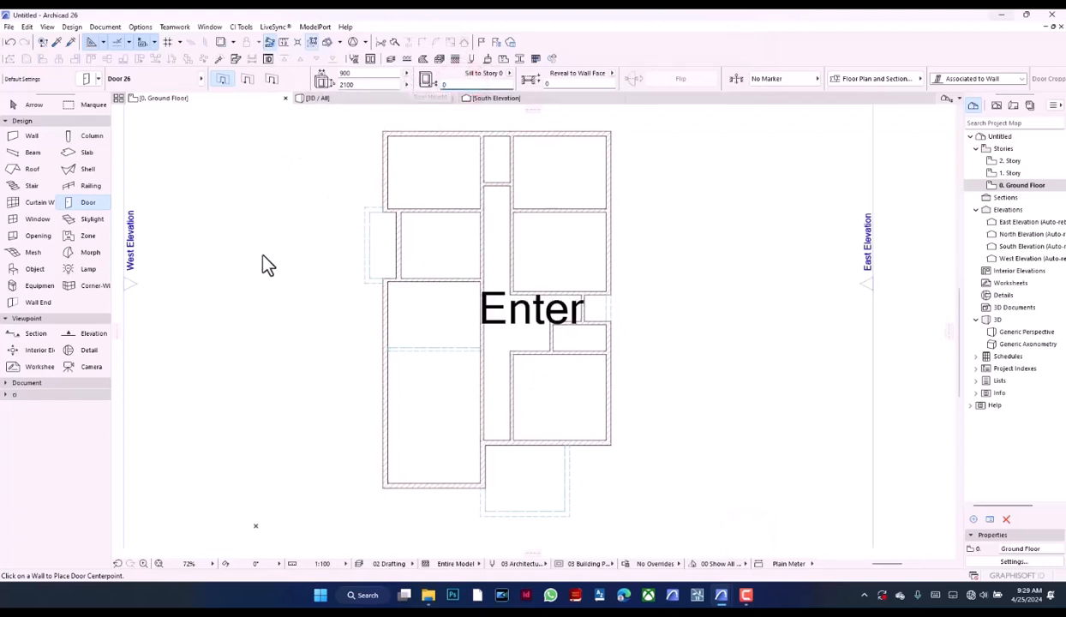
scroll(410, 269, up, 5)
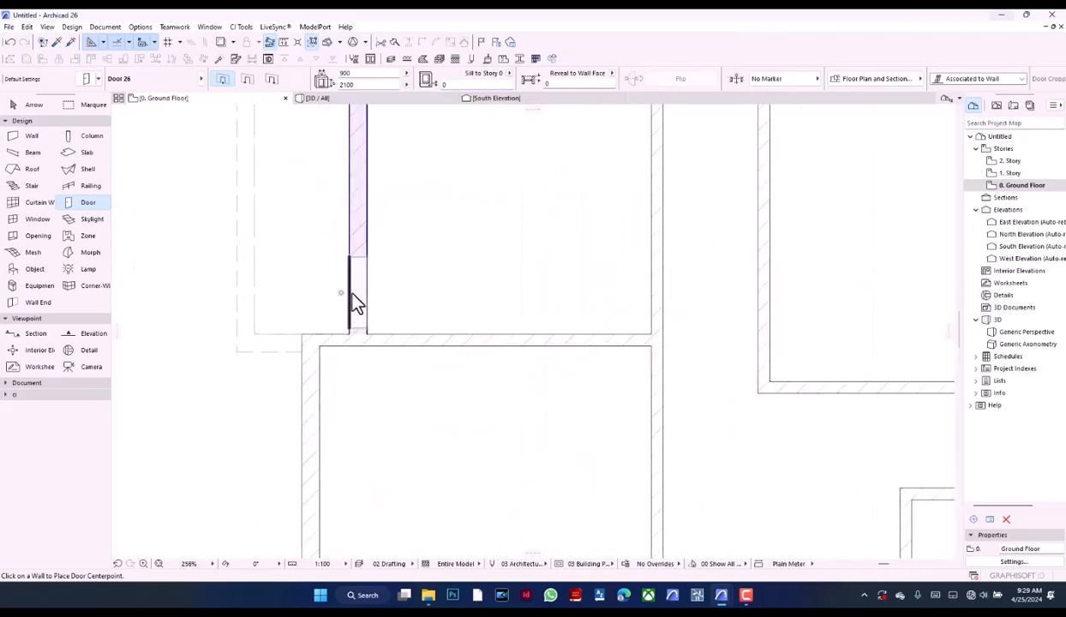
click(351, 292)
click(410, 318)
Move the west porch door to the wall corner, then shift it 100 mm back up the wall
scroll(376, 315, up, 3)
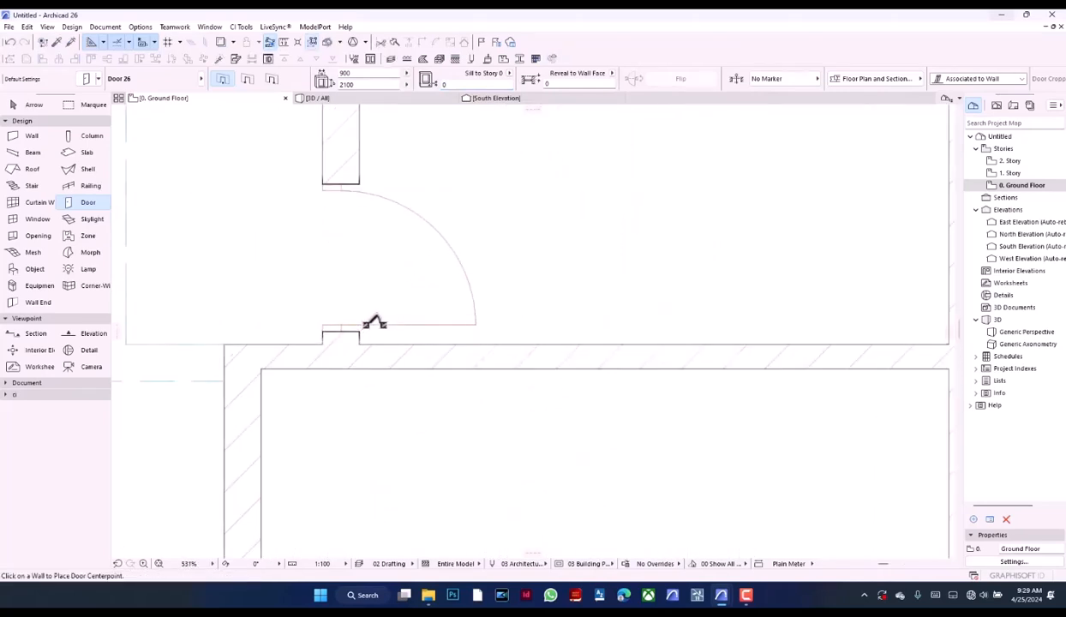
shift+click(358, 330)
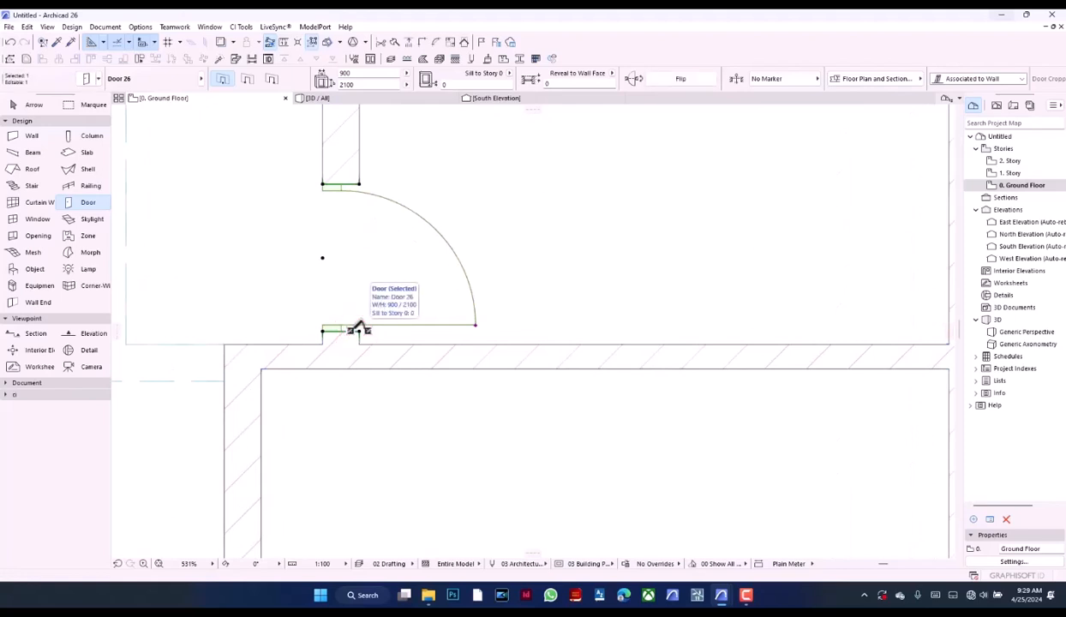
key(ctrl+d)
click(358, 330)
click(358, 344)
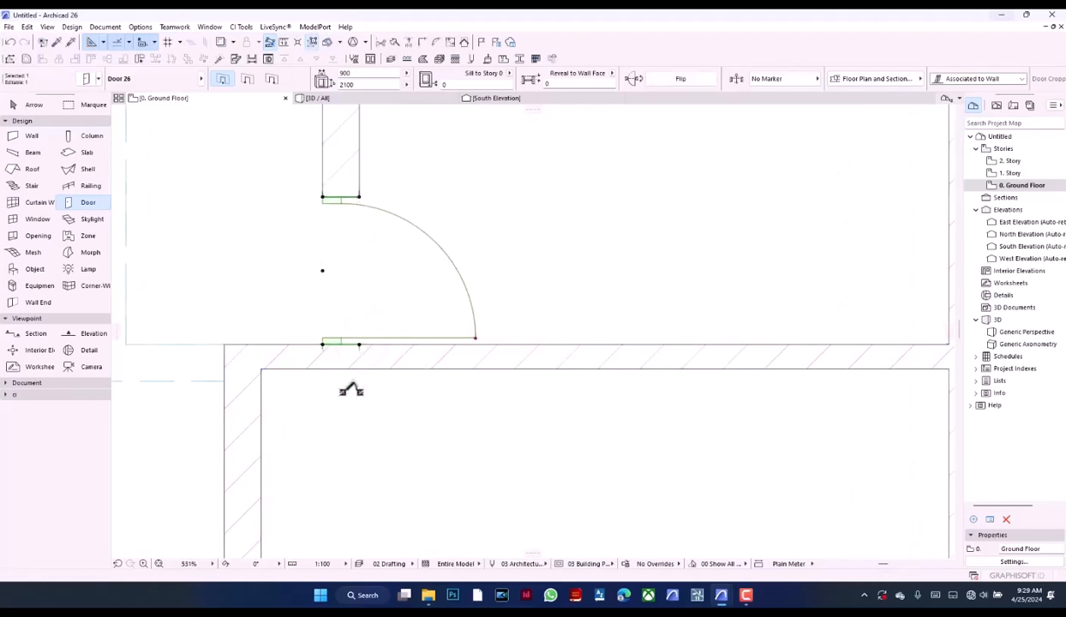
click(433, 467)
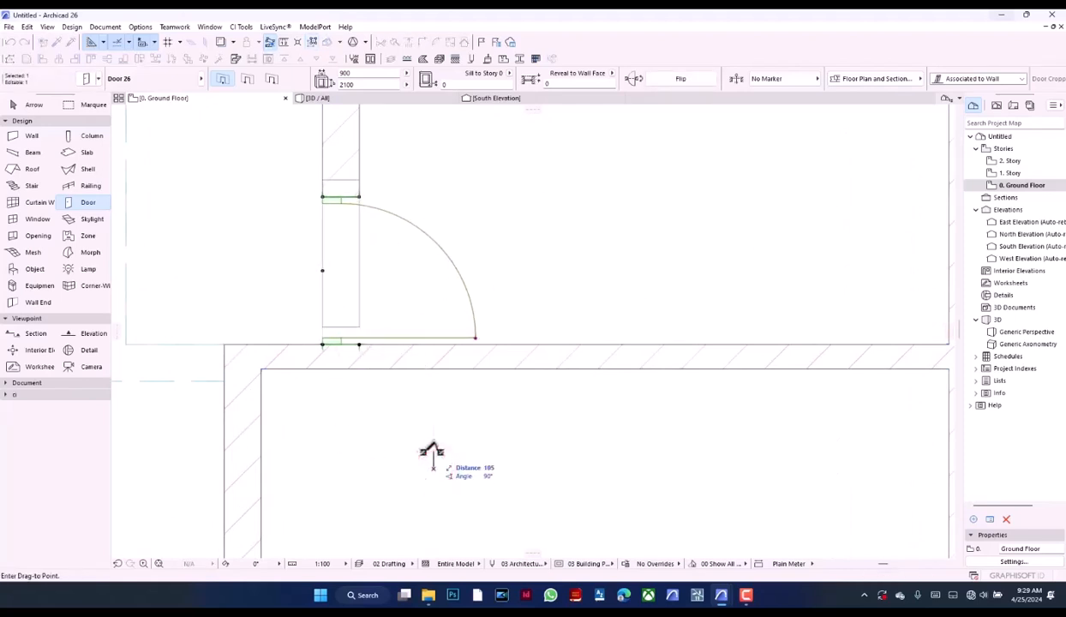
text(100)
key(Return)
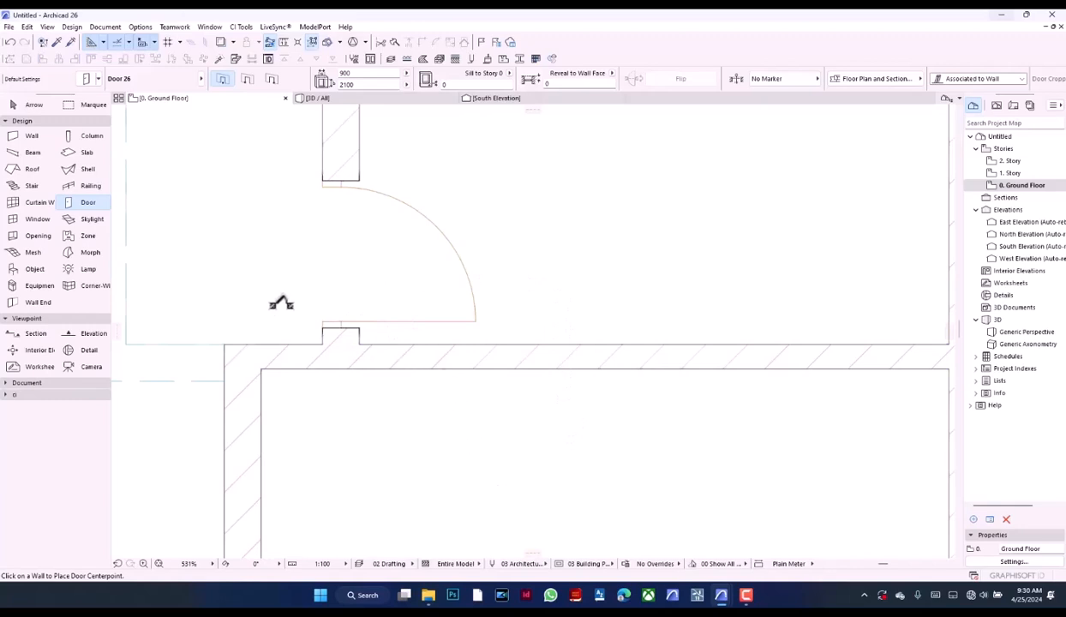
Place two facing doors in the corridor walls at its north end, opening into the northwest and northeast rooms
scroll(500, 380, down, 6)
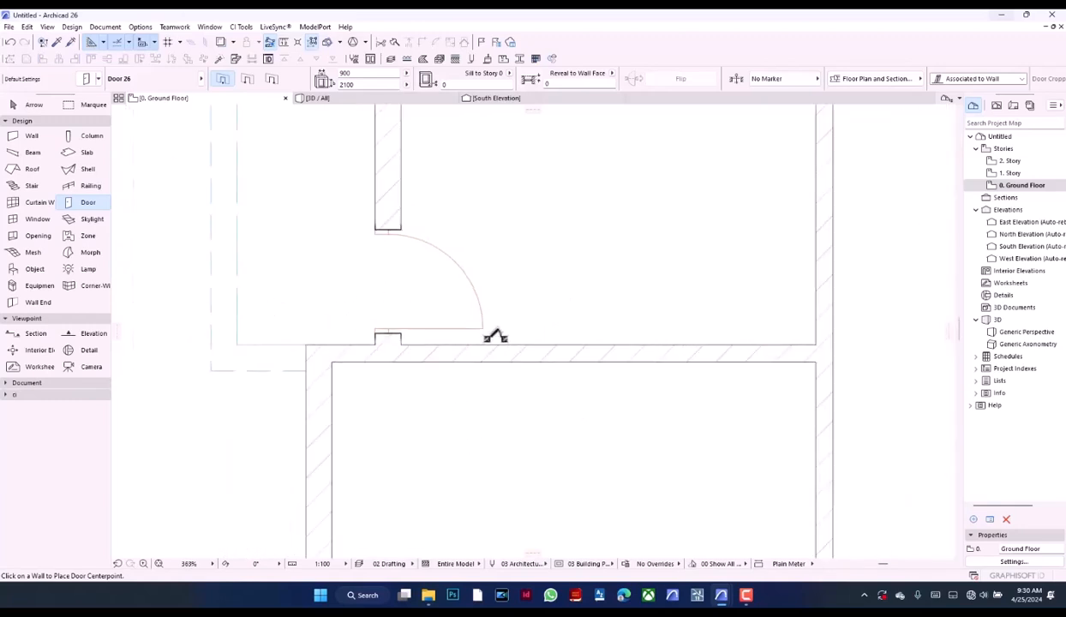
scroll(428, 292, down, 3)
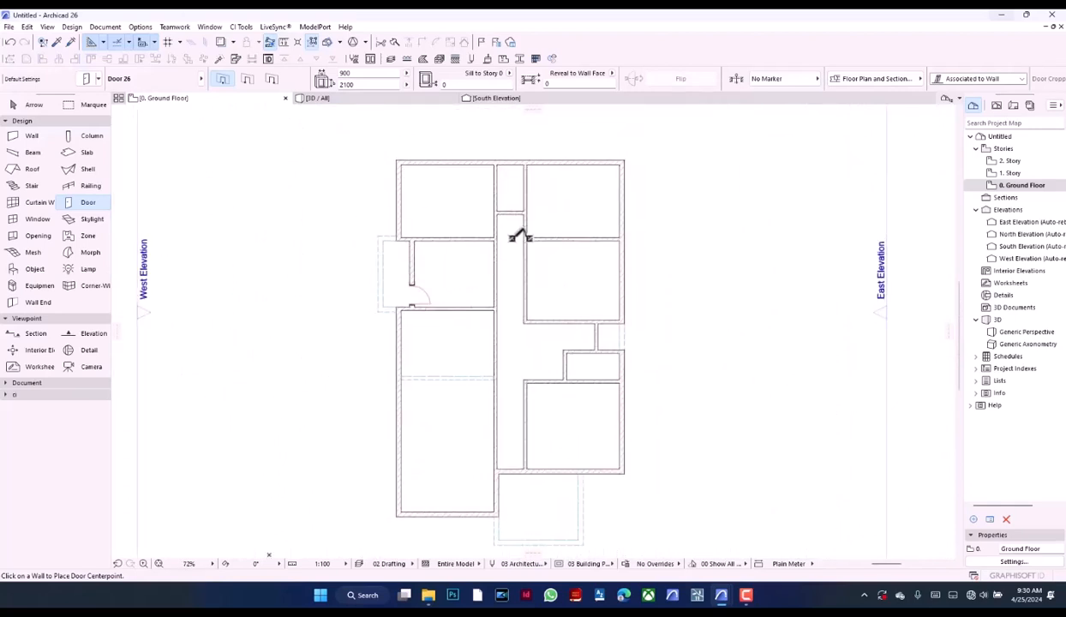
scroll(520, 237, up, 5)
click(433, 256)
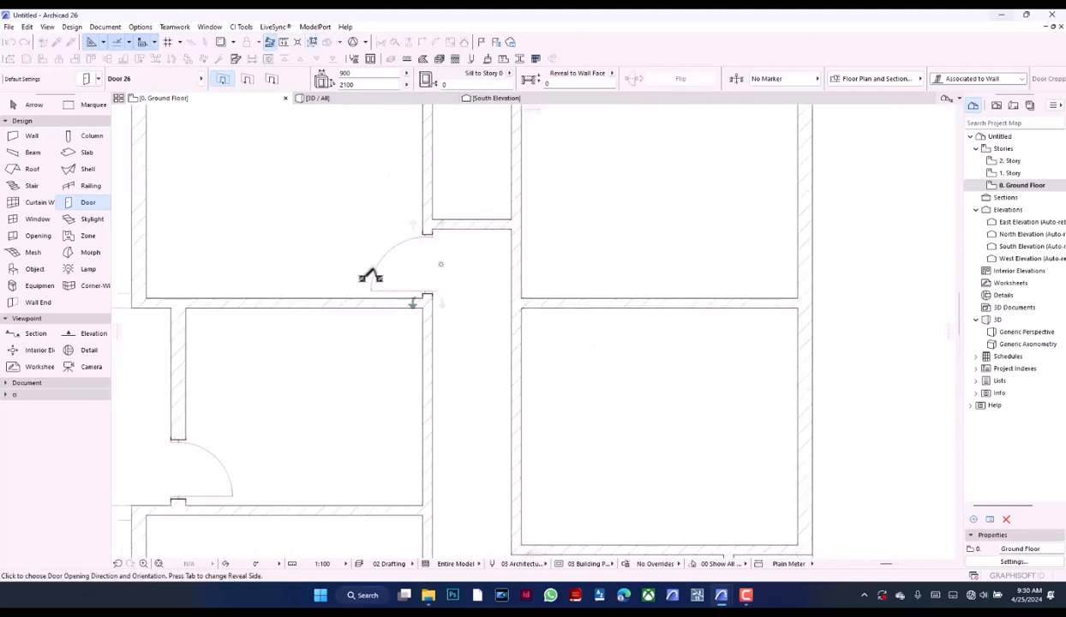
click(370, 274)
click(509, 263)
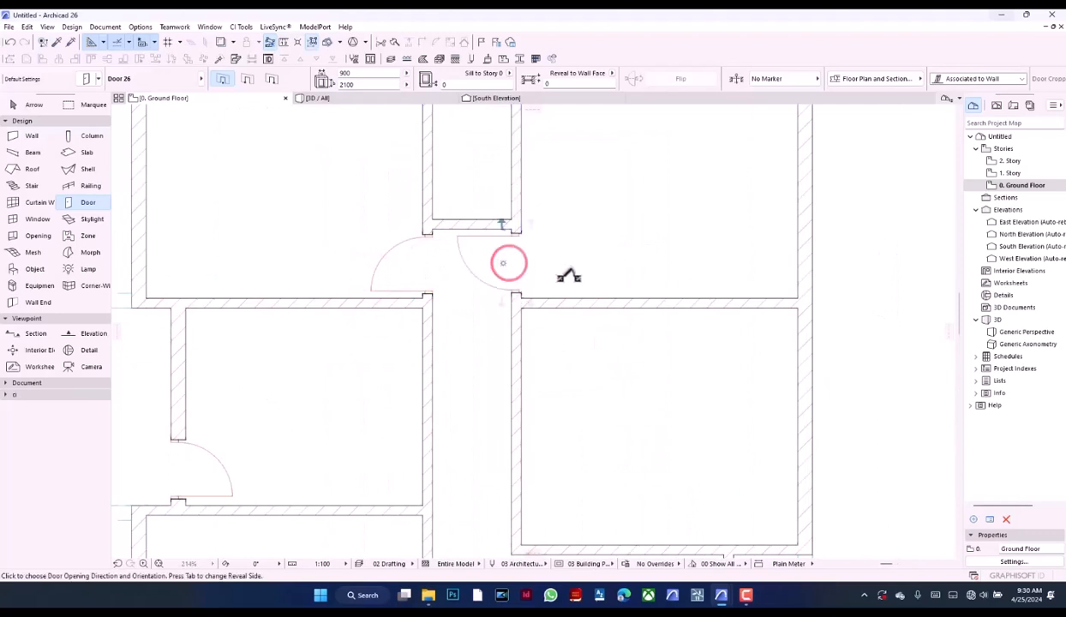
click(569, 276)
Try placing a door in the corridor's east wall near the south corner of the middle east room
scroll(493, 236, down, 4)
scroll(504, 291, up, 4)
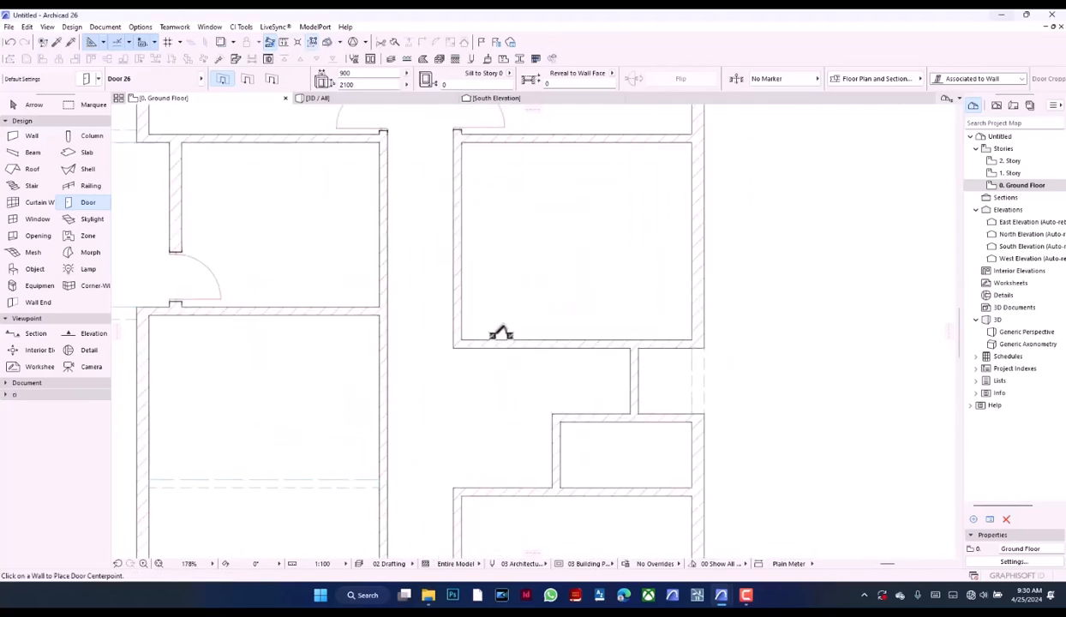
click(452, 305)
click(496, 328)
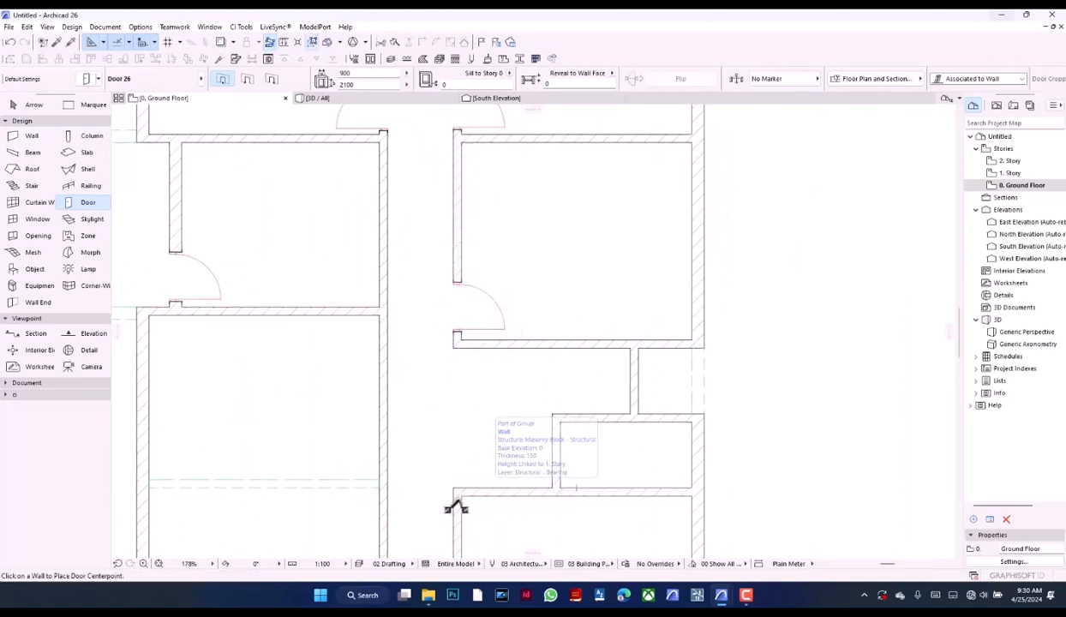
Check the door positions in the 4 bed reference plan and undo the last door placement
scroll(510, 424, down, 5)
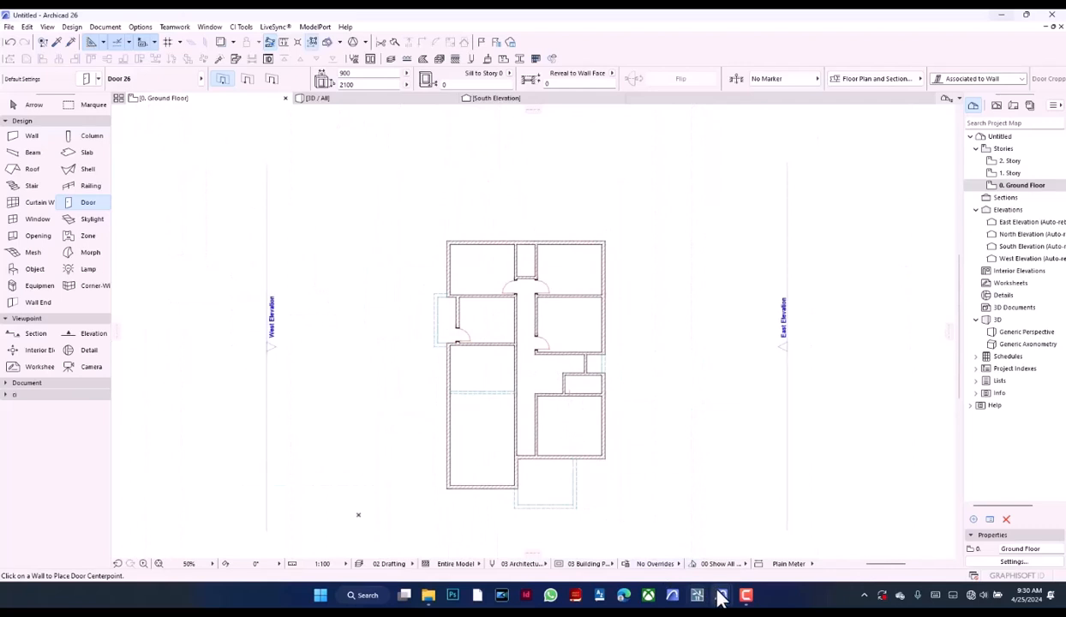
mouse_move(721, 597)
click(726, 549)
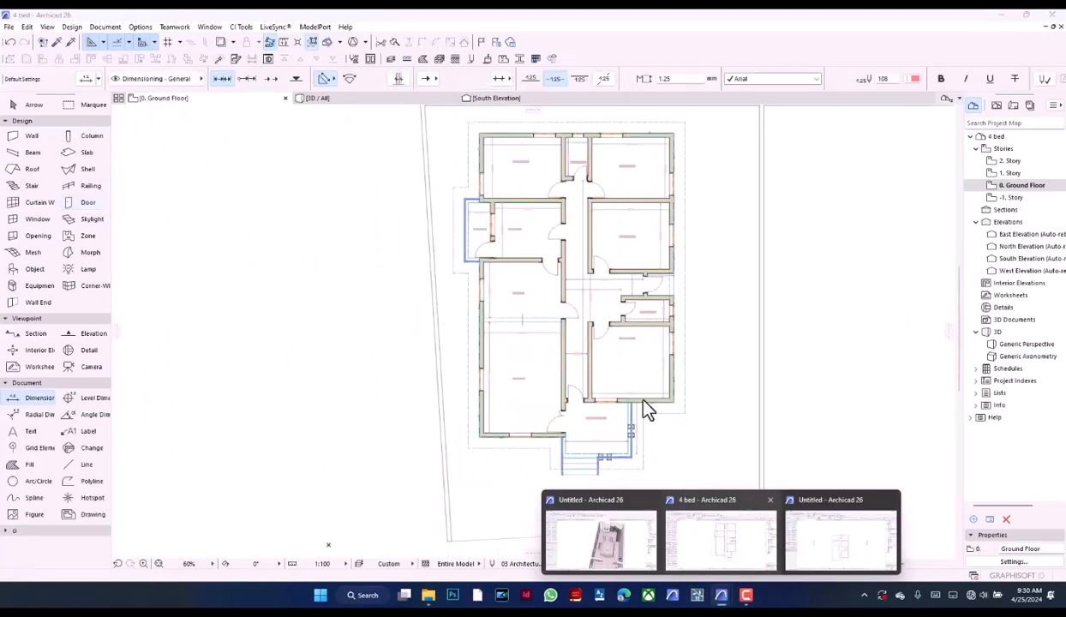
scroll(577, 360, up, 4)
key(ctrl+z)
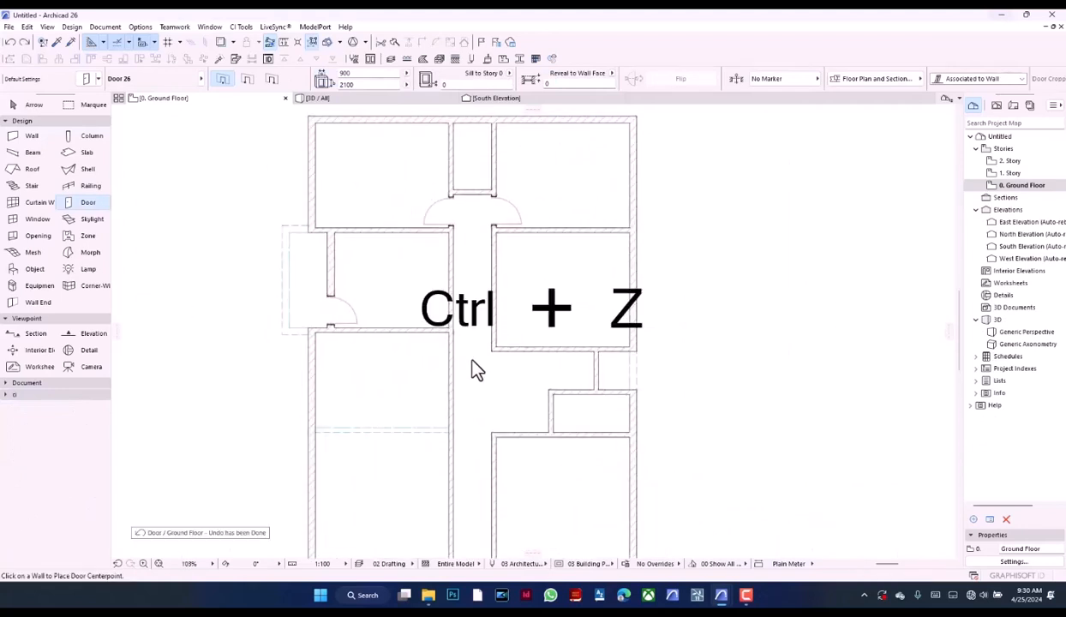
Place doors in the south wall of the middle east room and the north wall of the southeast room, both opening inward
scroll(476, 369, up, 4)
click(529, 355)
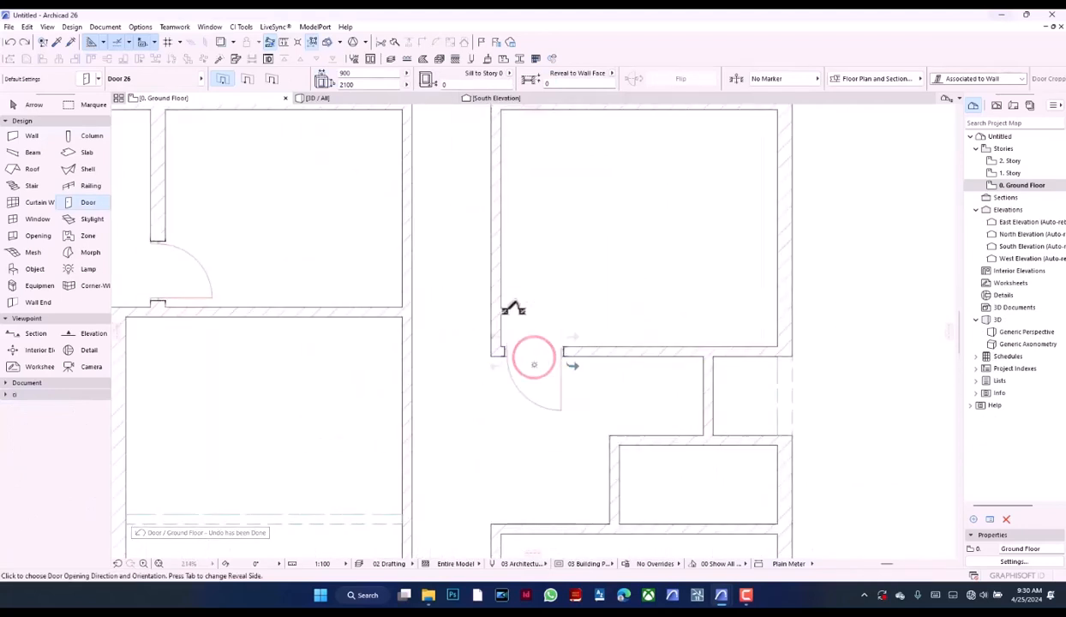
click(508, 304)
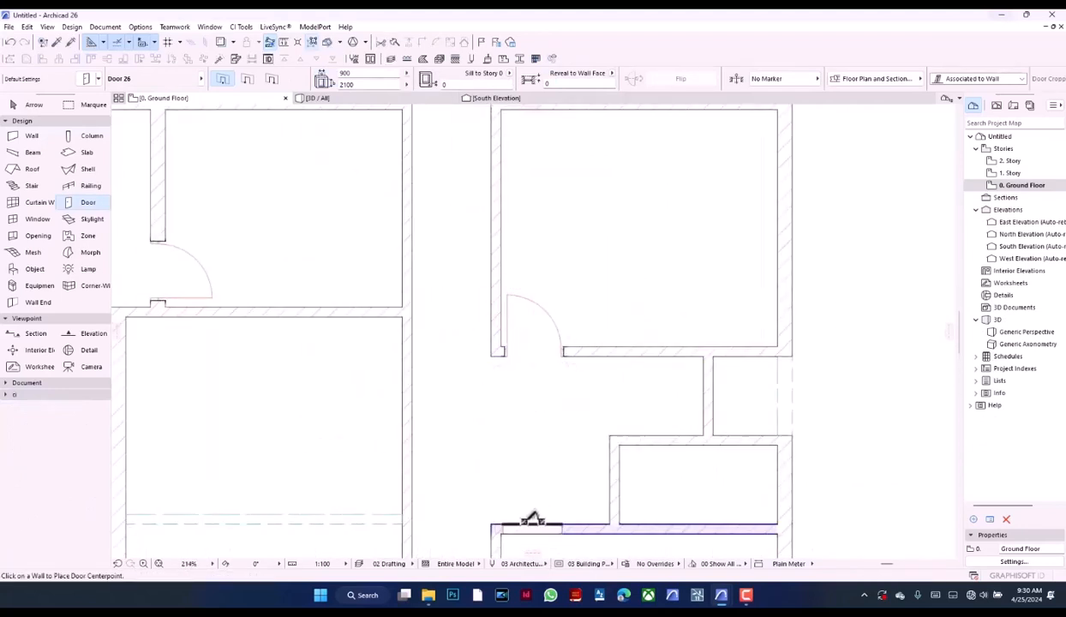
click(539, 519)
scroll(531, 374, down, 5)
click(524, 490)
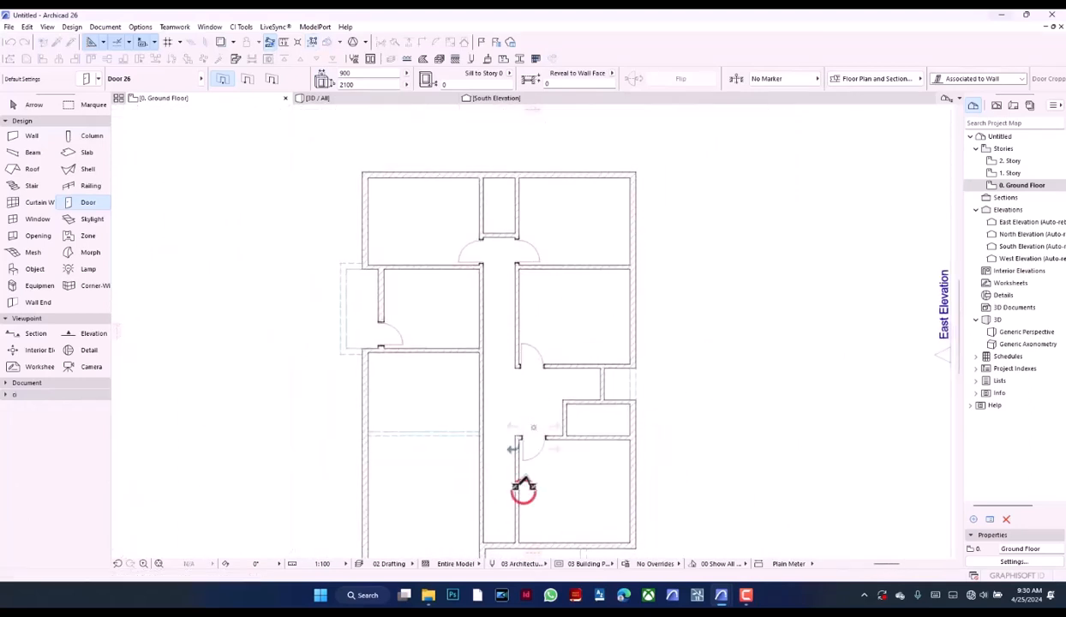
scroll(497, 304, down, 5)
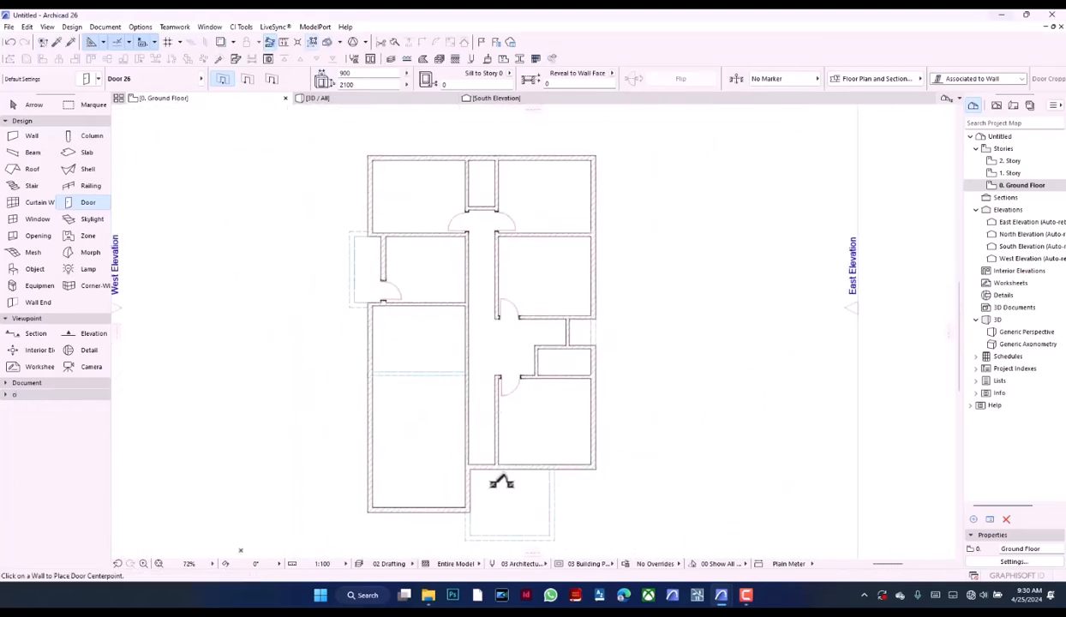
Place an entrance door in the south exterior wall at the end of the corridor, opening into the corridor
scroll(497, 484, up, 4)
scroll(497, 486, up, 1)
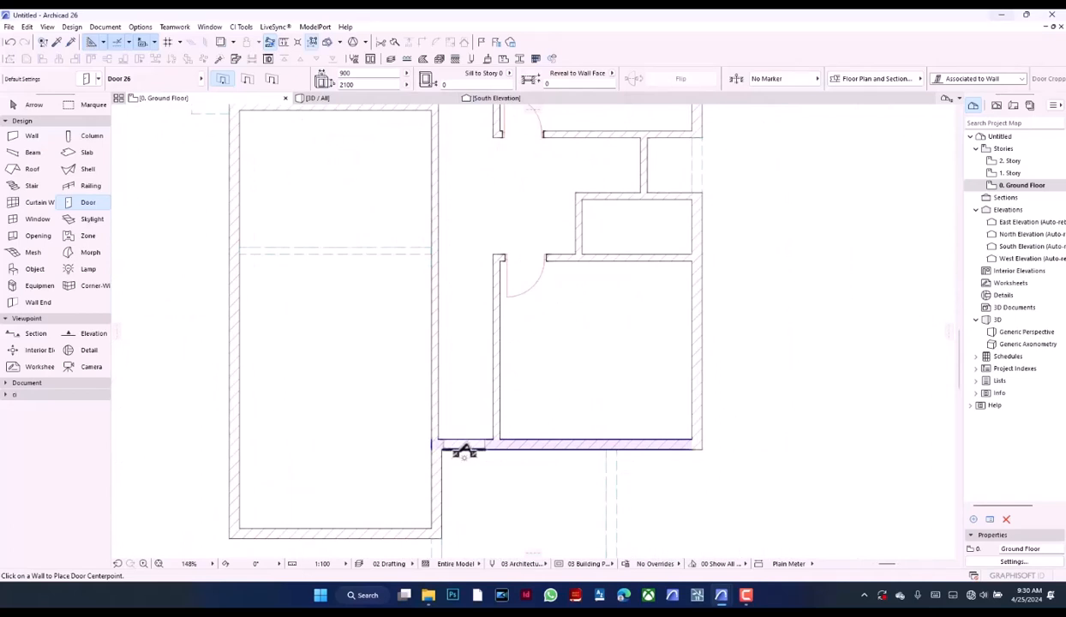
click(461, 447)
click(454, 429)
Examine the 4 bed reference plan for the remaining door positions and compare them with the current ground-floor plan
scroll(518, 399, down, 3)
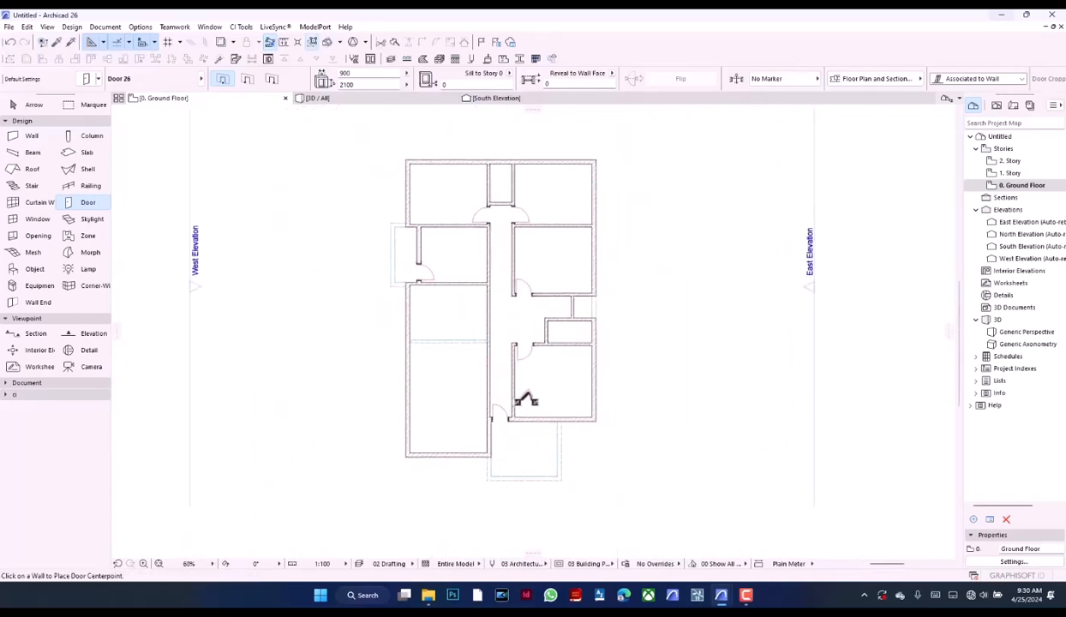
scroll(518, 295, up, 2)
scroll(493, 311, down, 1)
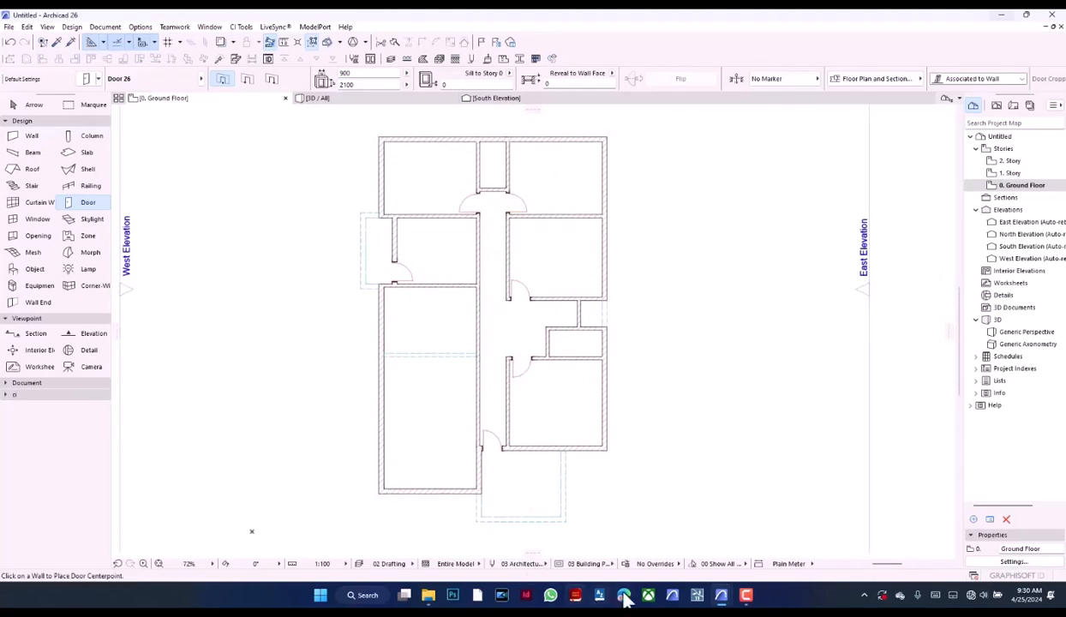
mouse_move(720, 600)
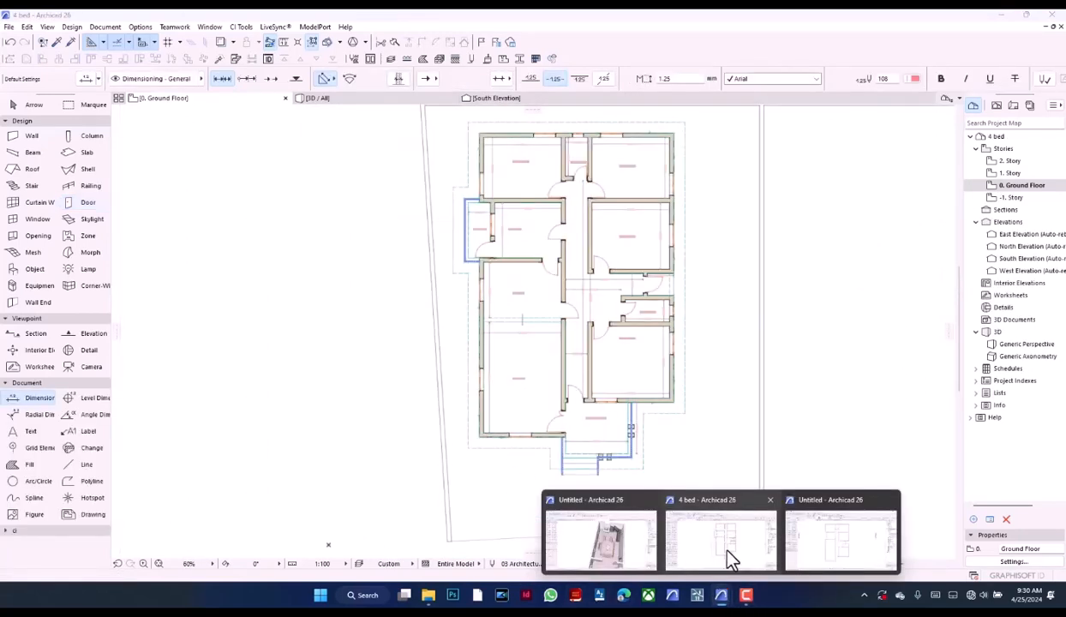
scroll(470, 321, up, 5)
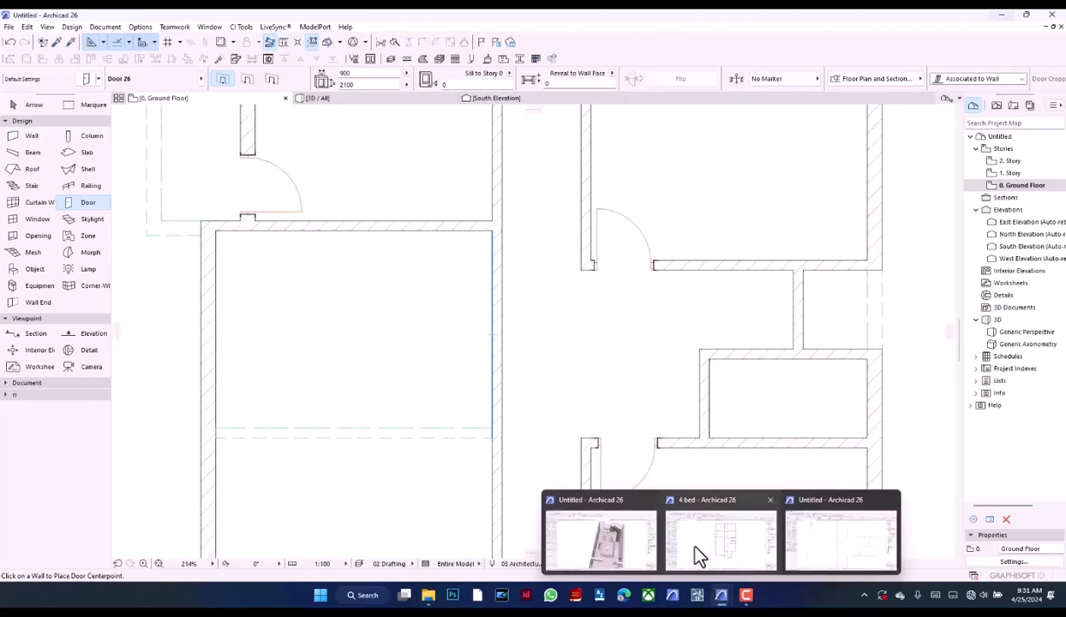
mouse_move(695, 548)
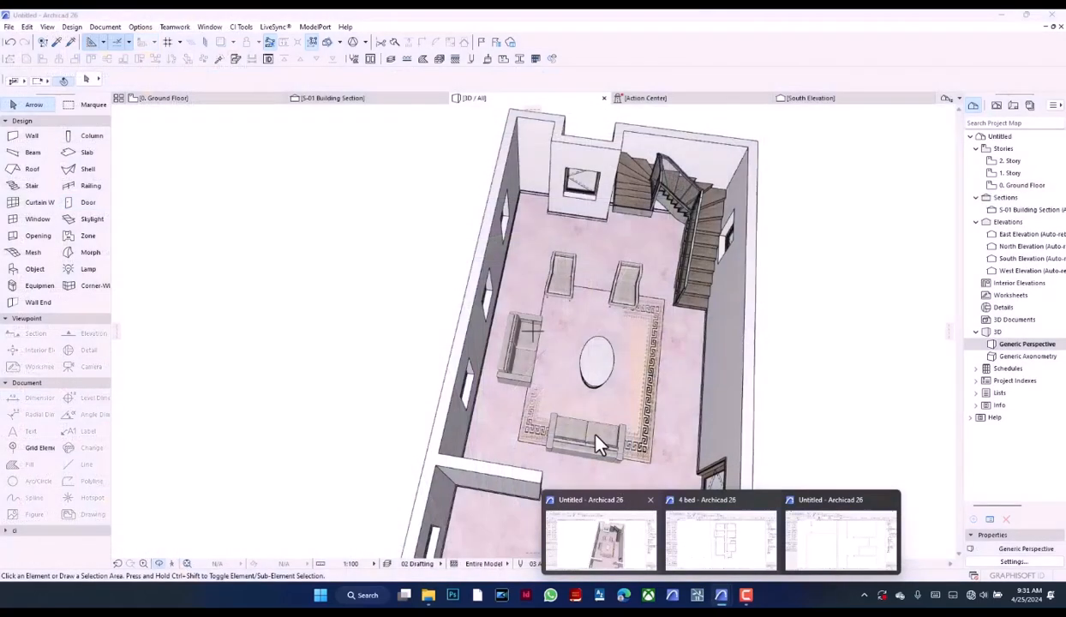
scroll(525, 347, down, 5)
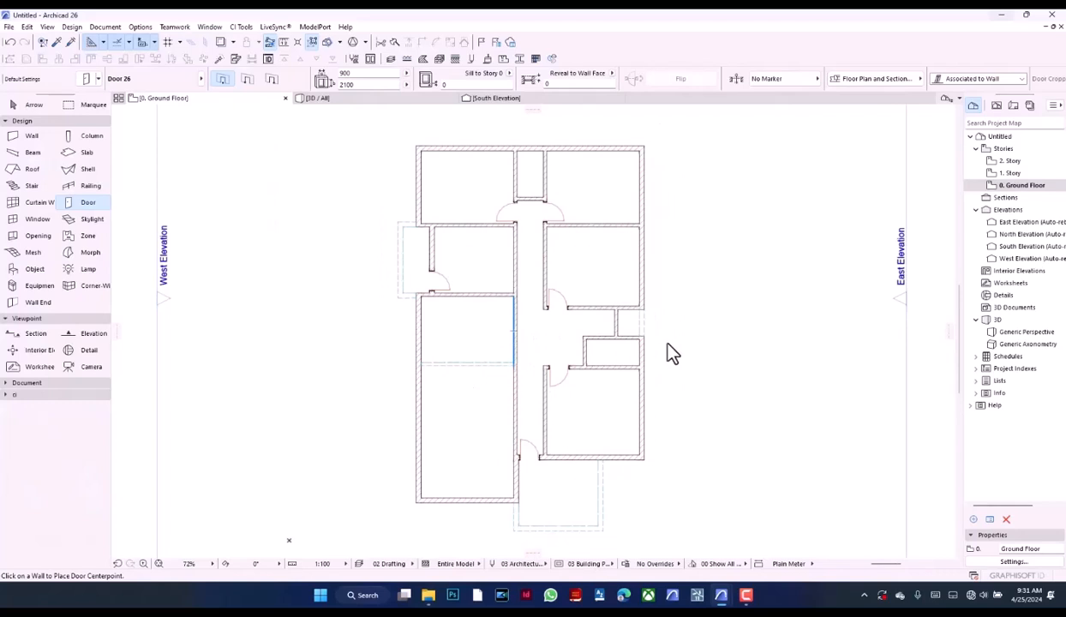
Place a door in the short wall at the small east porch, opening into the hallway
scroll(672, 353, up, 7)
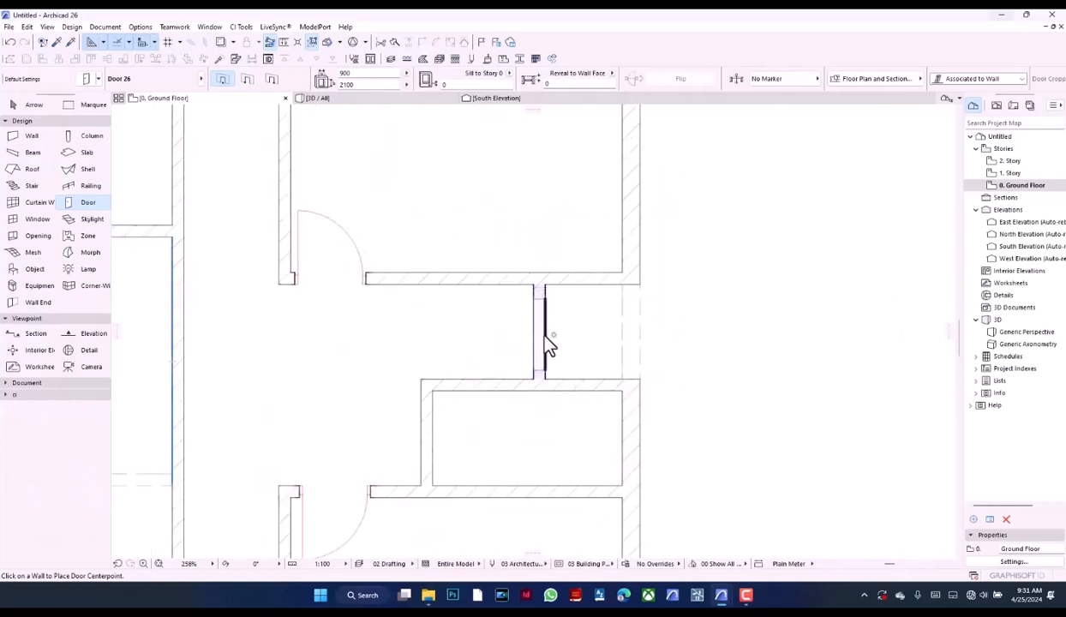
click(532, 285)
click(502, 301)
scroll(501, 302, down, 4)
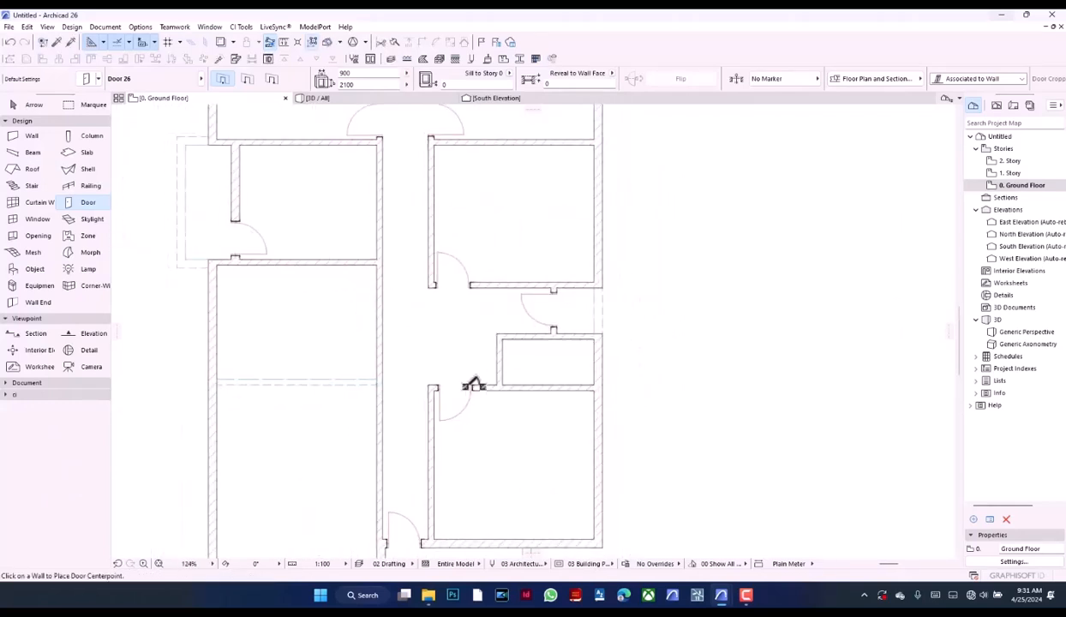
Draw a 1200 mm beam northward along the corridor's west wall from the east end of the dashed beam, using that beam's settings
scroll(474, 384, down, 3)
scroll(460, 295, up, 4)
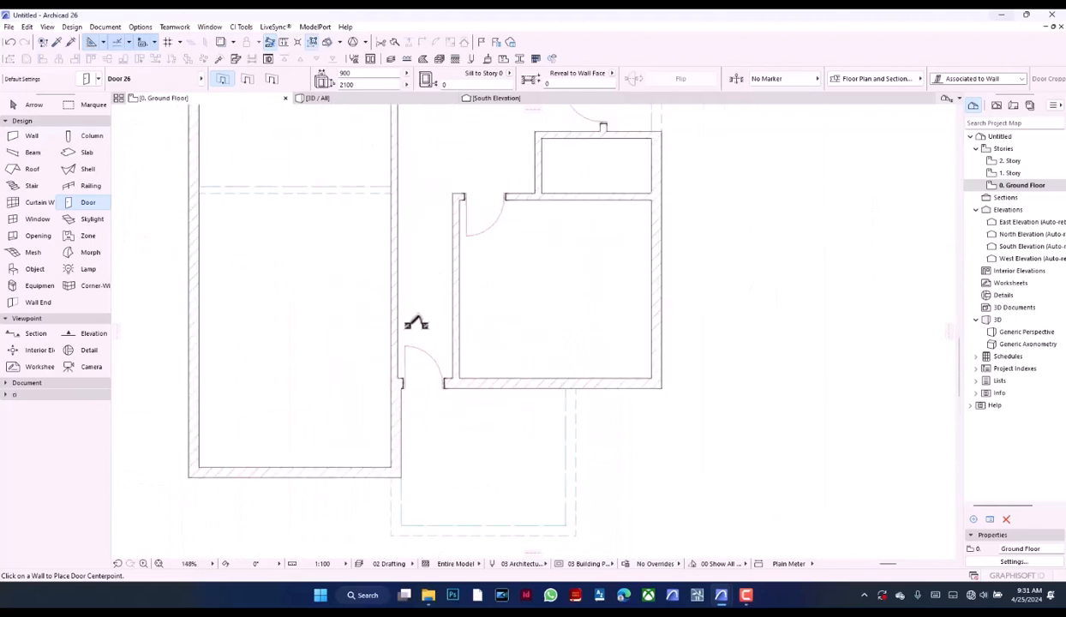
scroll(446, 420, down, 3)
scroll(418, 300, up, 3)
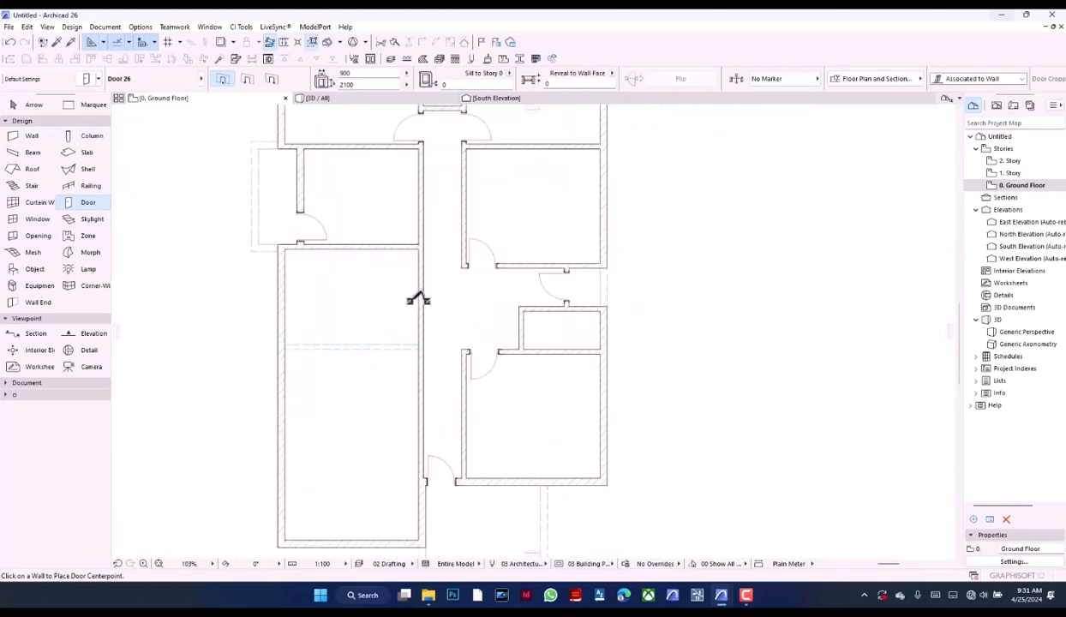
scroll(419, 300, up, 3)
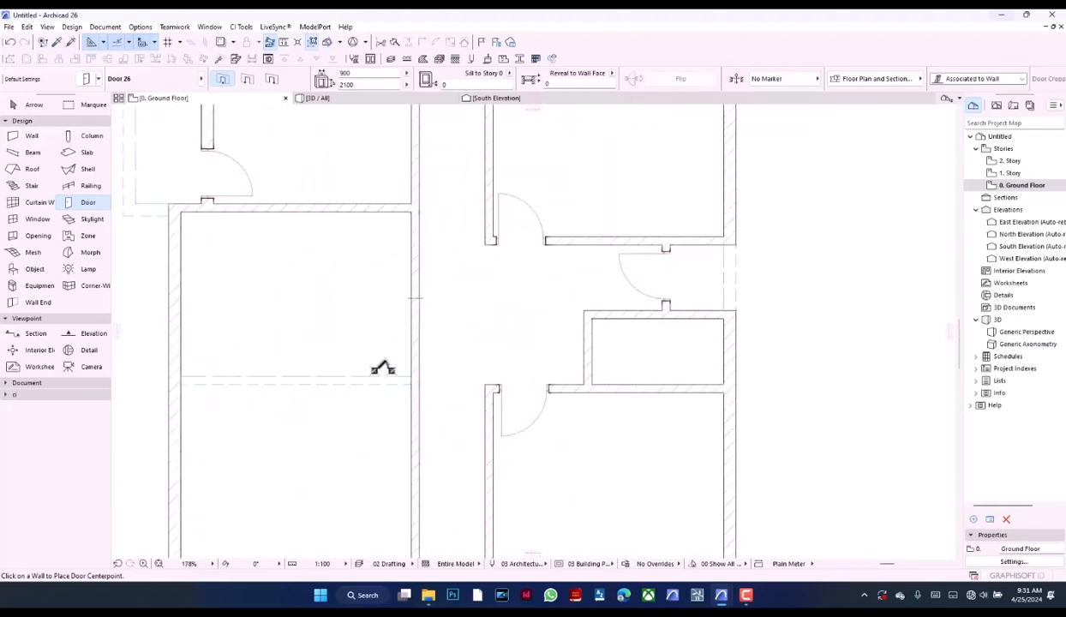
alt+click(370, 377)
click(412, 375)
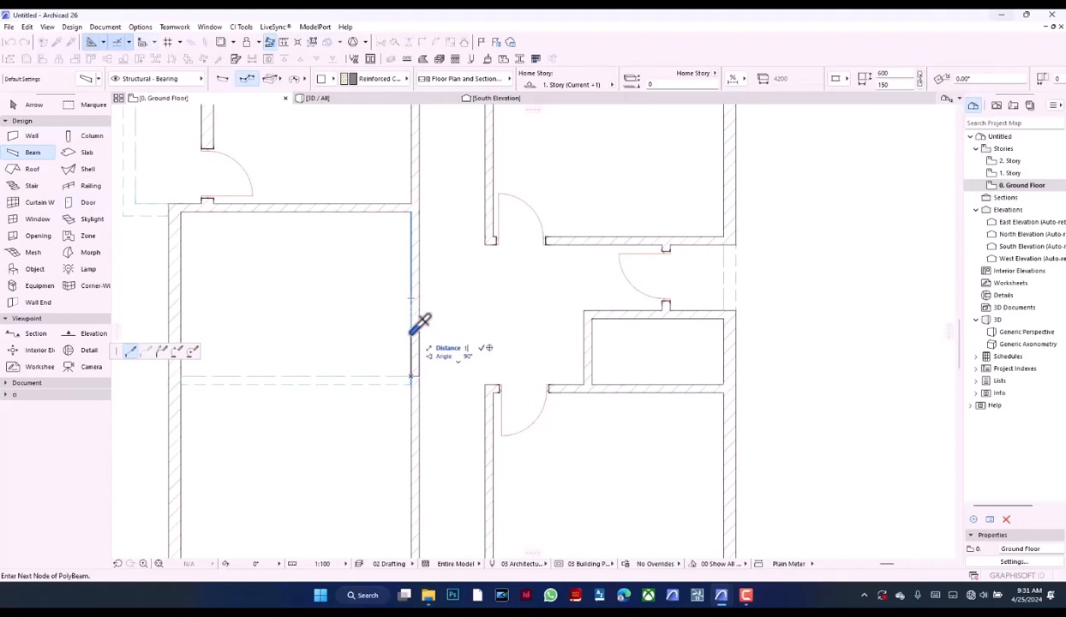
key(Return)
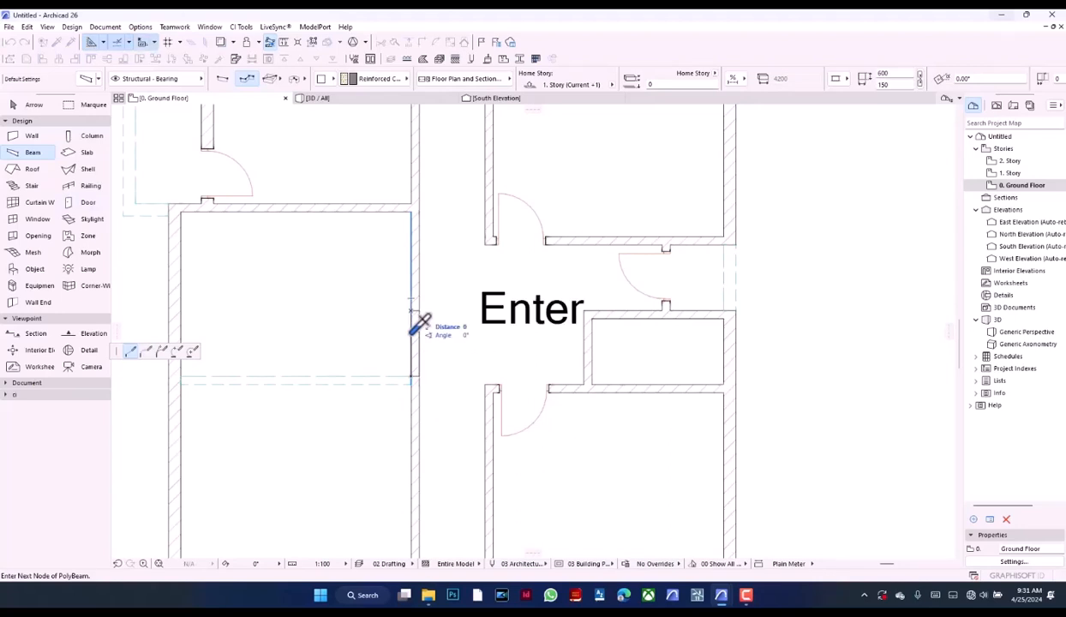
key(Return)
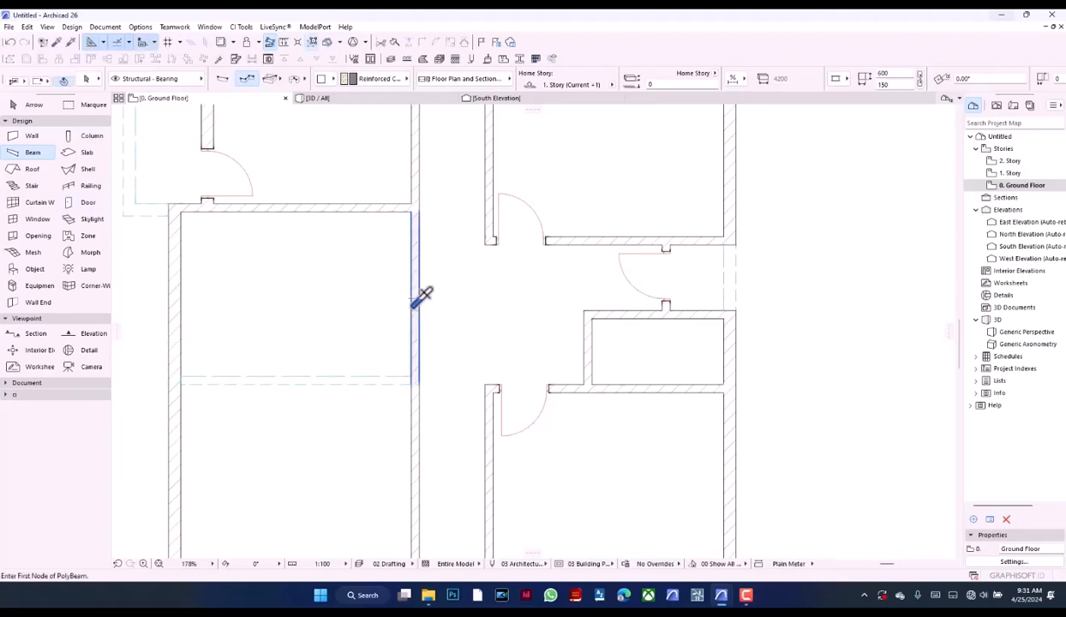
Open a gap in the corridor's west wall by stretching its north segment and south segment to the ends of the 1200 mm beam
shift+click(412, 308)
click(411, 384)
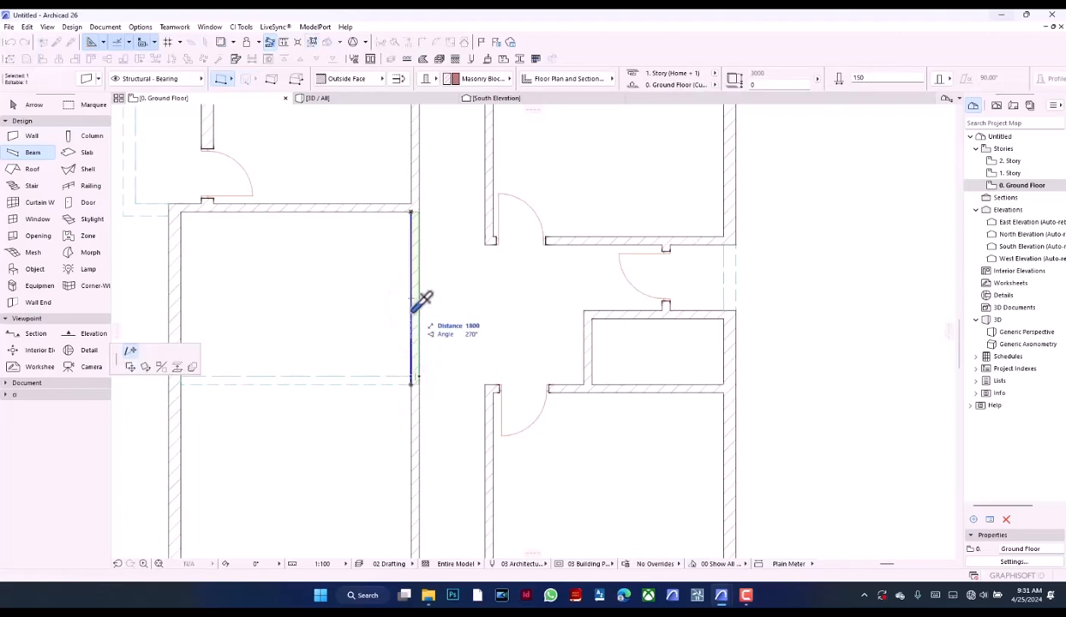
click(411, 310)
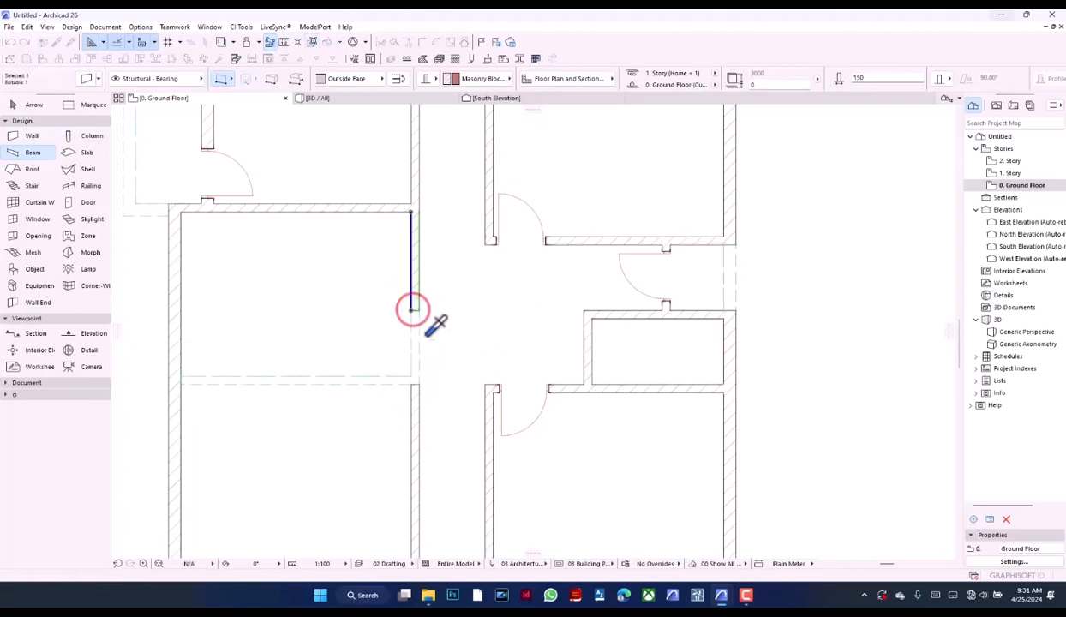
scroll(424, 373, up, 2)
shift+click(419, 380)
click(410, 385)
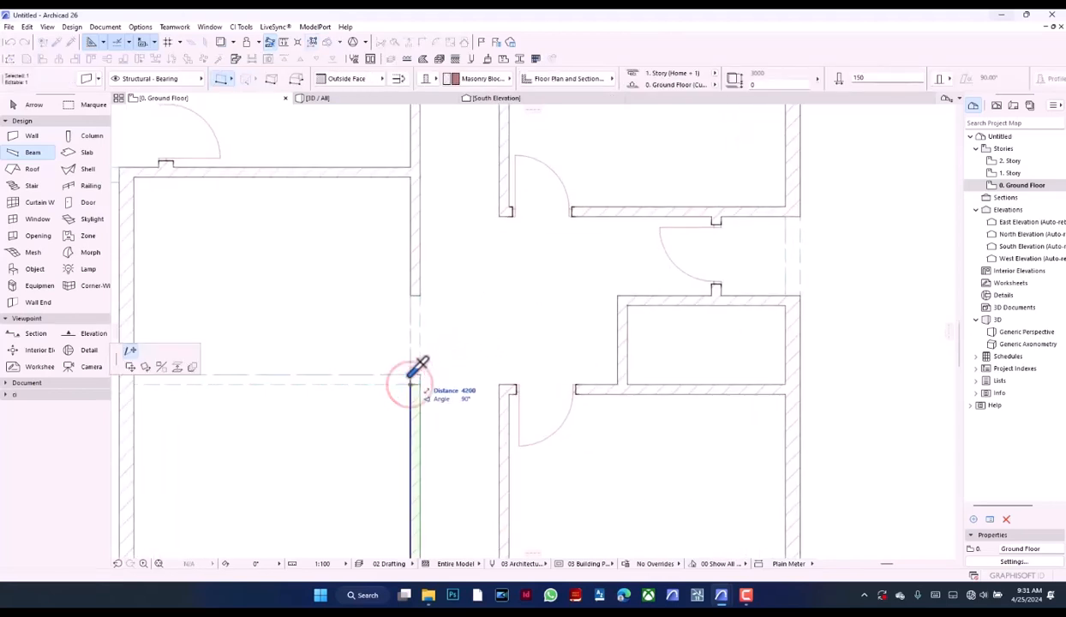
click(410, 375)
Examine how the long east-west beam and the short beam over the corridor wall opening meet at the wall corner
click(438, 372)
shift+click(401, 382)
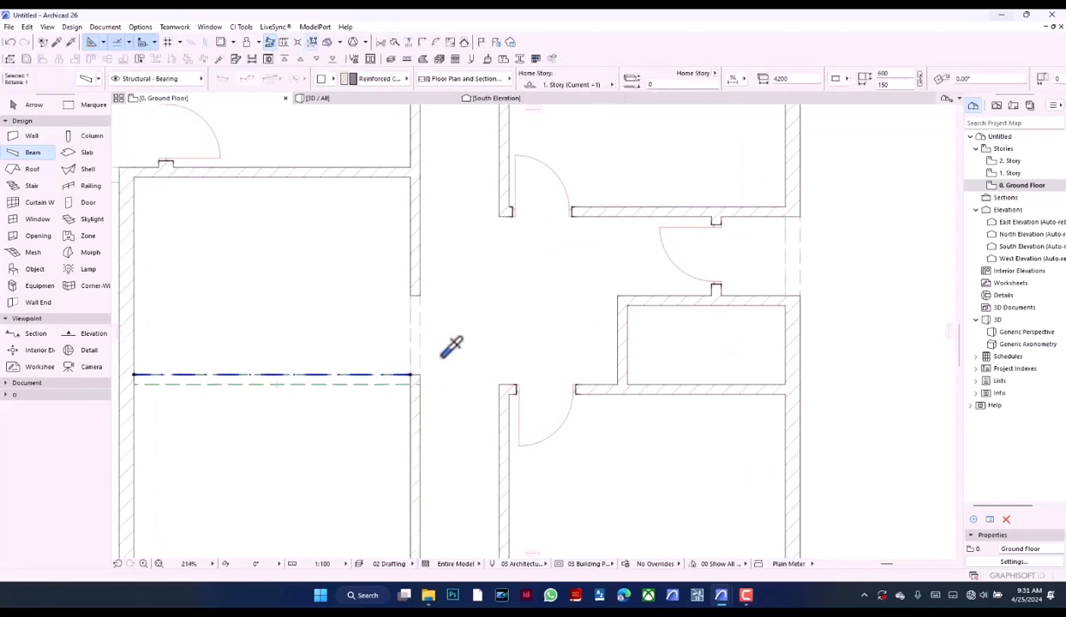
click(445, 348)
scroll(442, 353, up, 8)
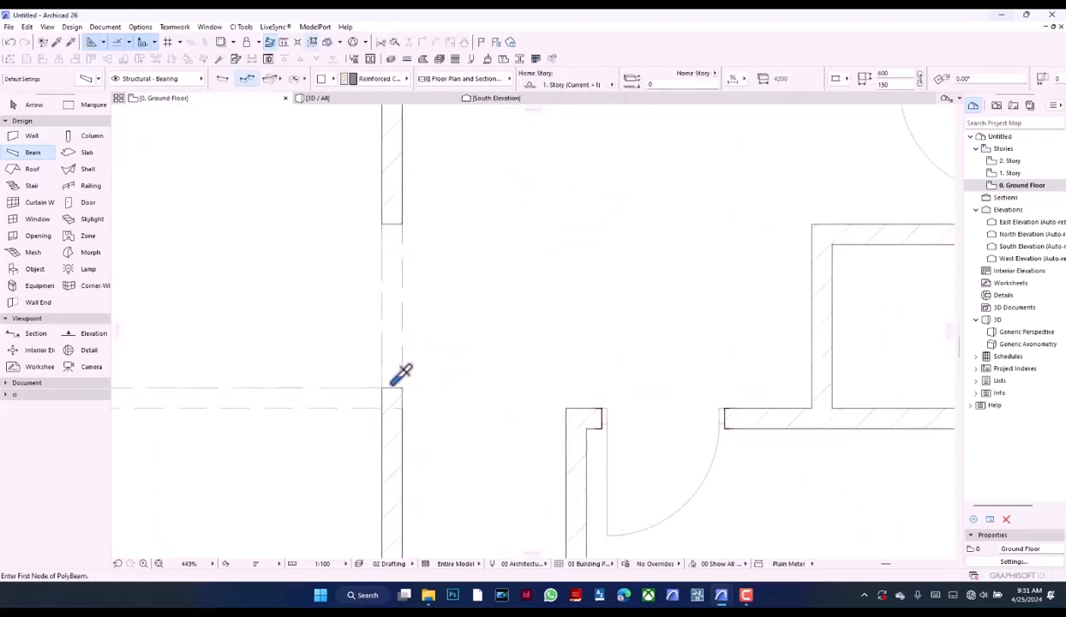
shift+click(411, 366)
shift+click(371, 404)
shift+click(400, 421)
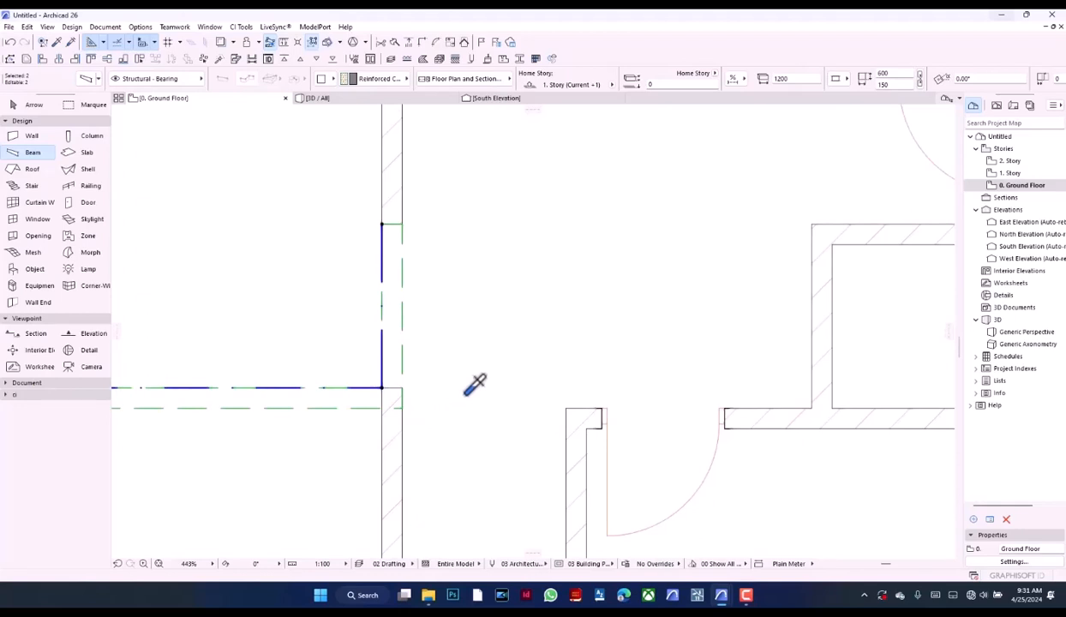
scroll(410, 407, up, 10)
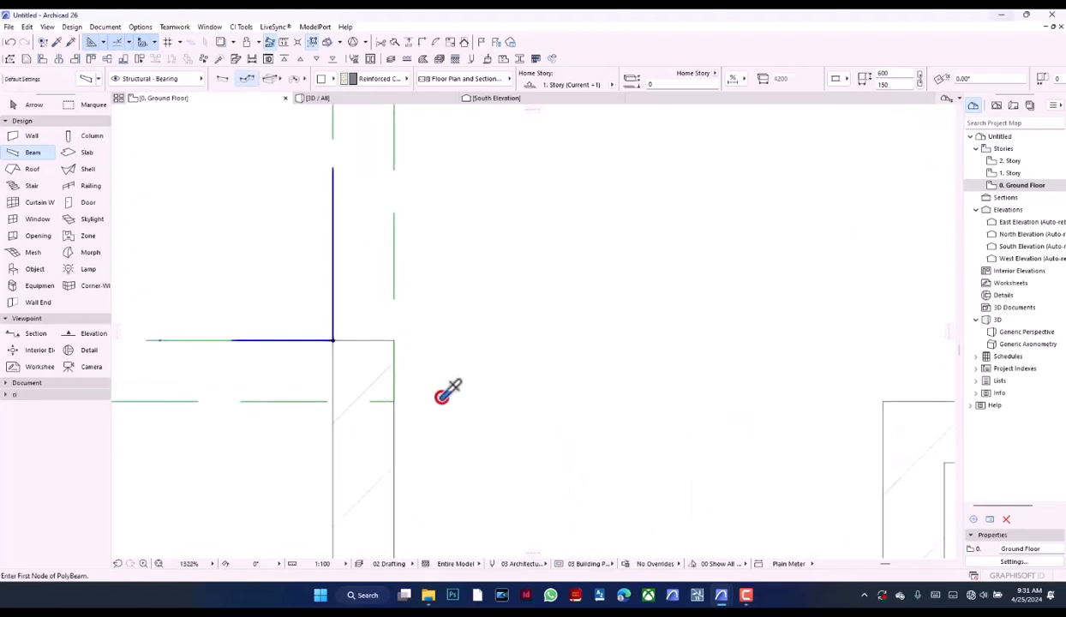
key(Escape)
scroll(455, 377, down, 5)
scroll(448, 386, up, 6)
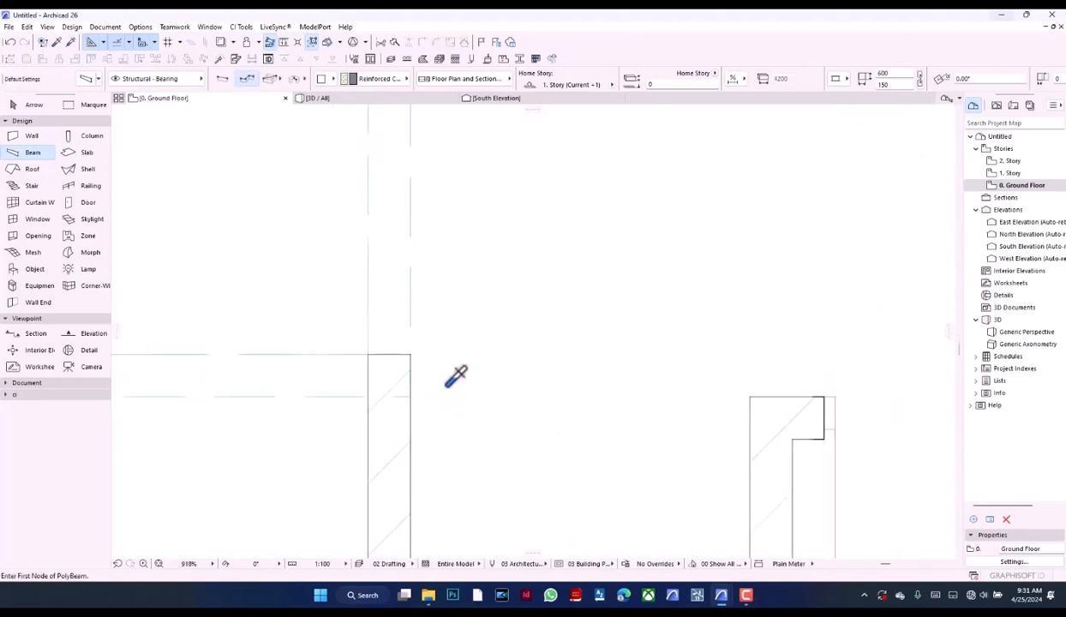
Move the short beam over the corridor wall opening east so its reference line lies on the wall's corridor face
shift+click(409, 313)
scroll(451, 402, down, 4)
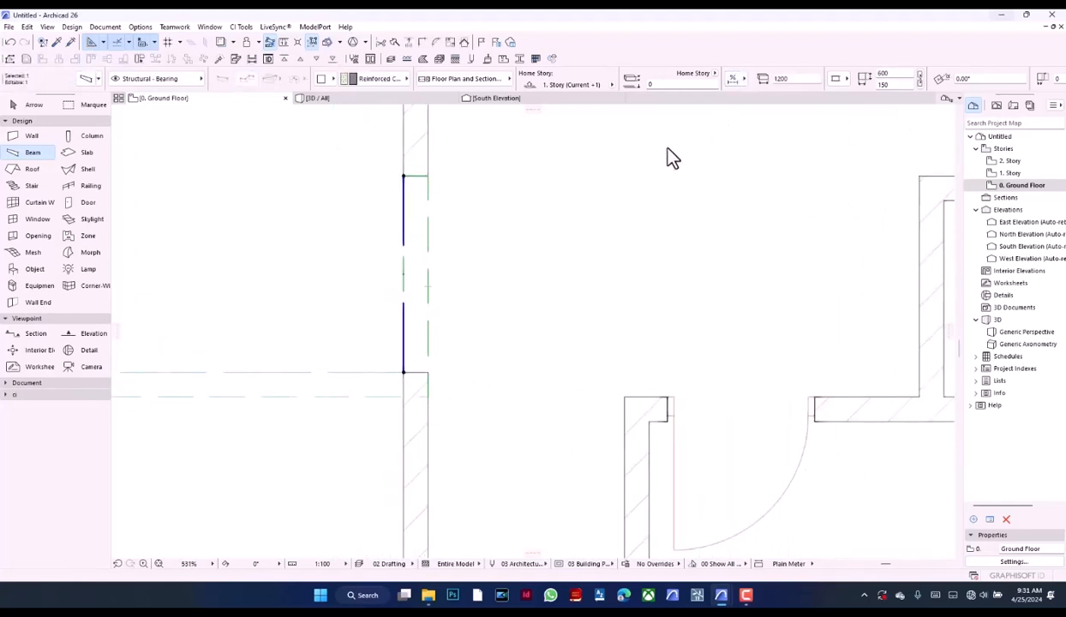
key(ctrl+d)
click(404, 188)
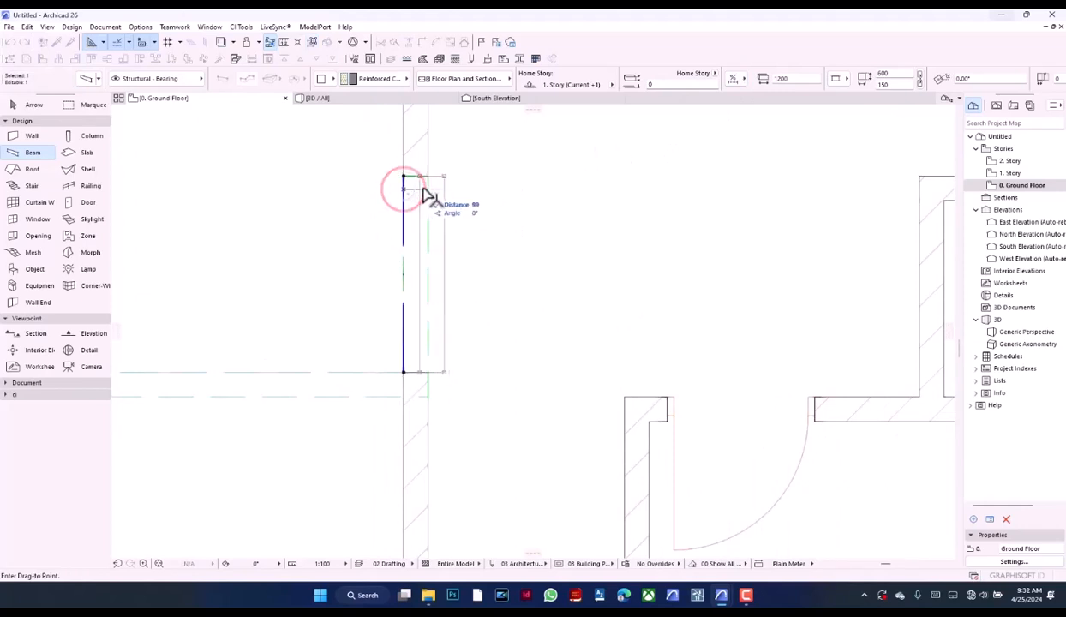
click(428, 192)
click(387, 444)
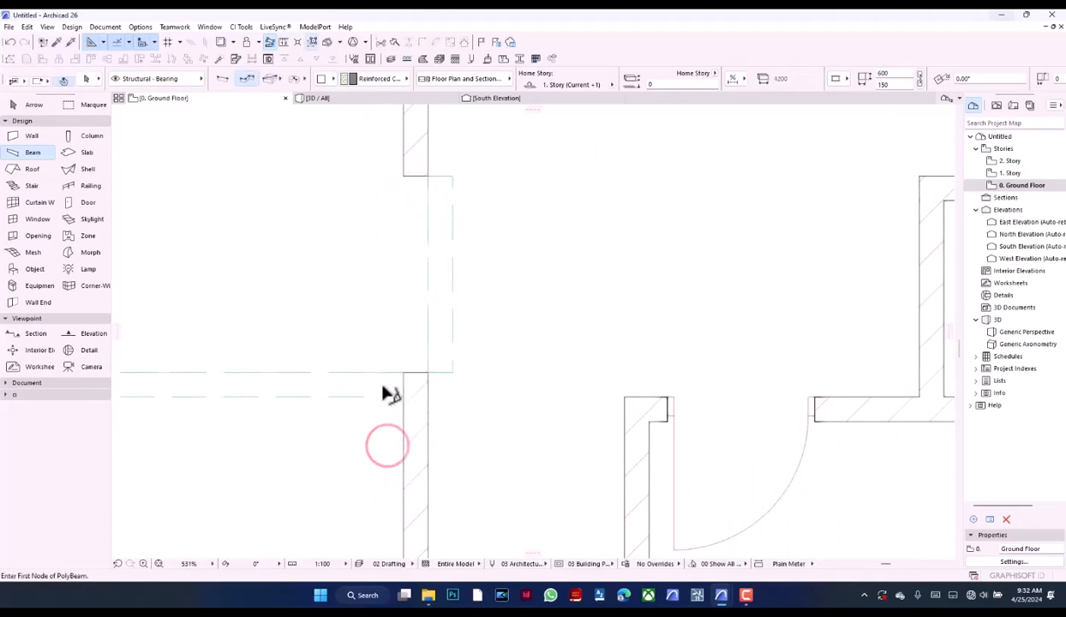
shift+drag(380, 386, 351, 351)
click(388, 463)
shift+click(455, 350)
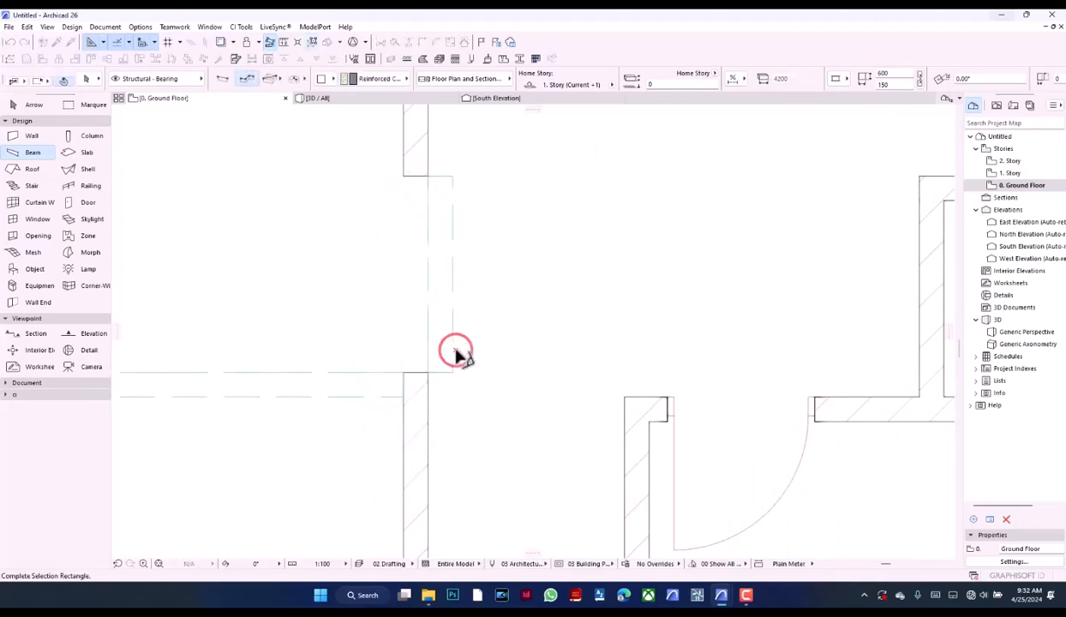
Change the short beam's reference axis to its opposite edge so the beam body sits within the wall opening
shift+click(450, 325)
shift+click(451, 323)
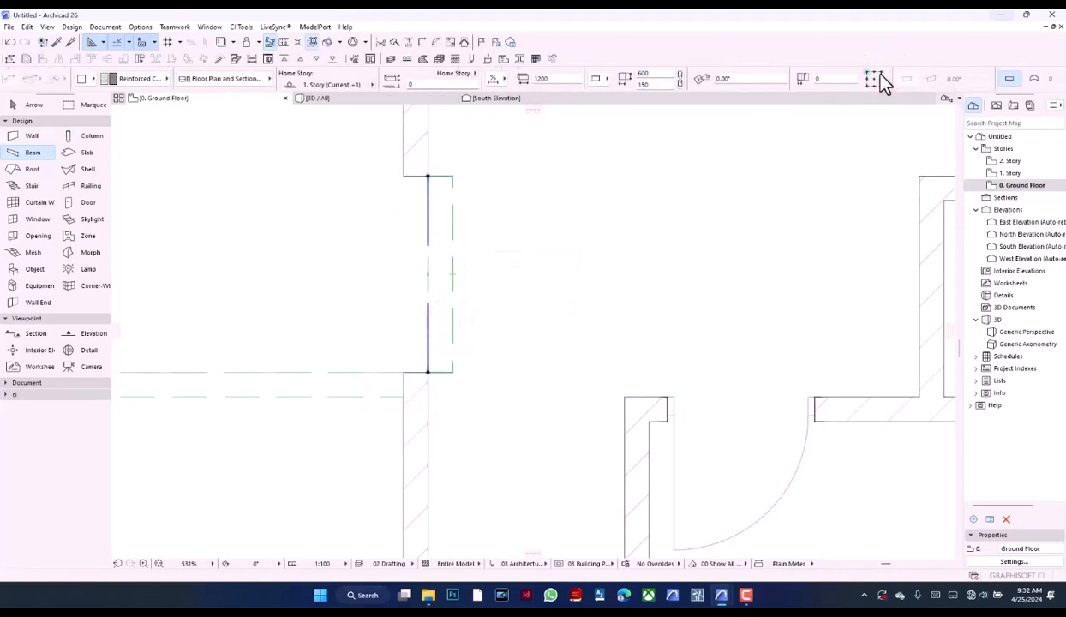
click(881, 73)
click(633, 283)
scroll(592, 302, down, 5)
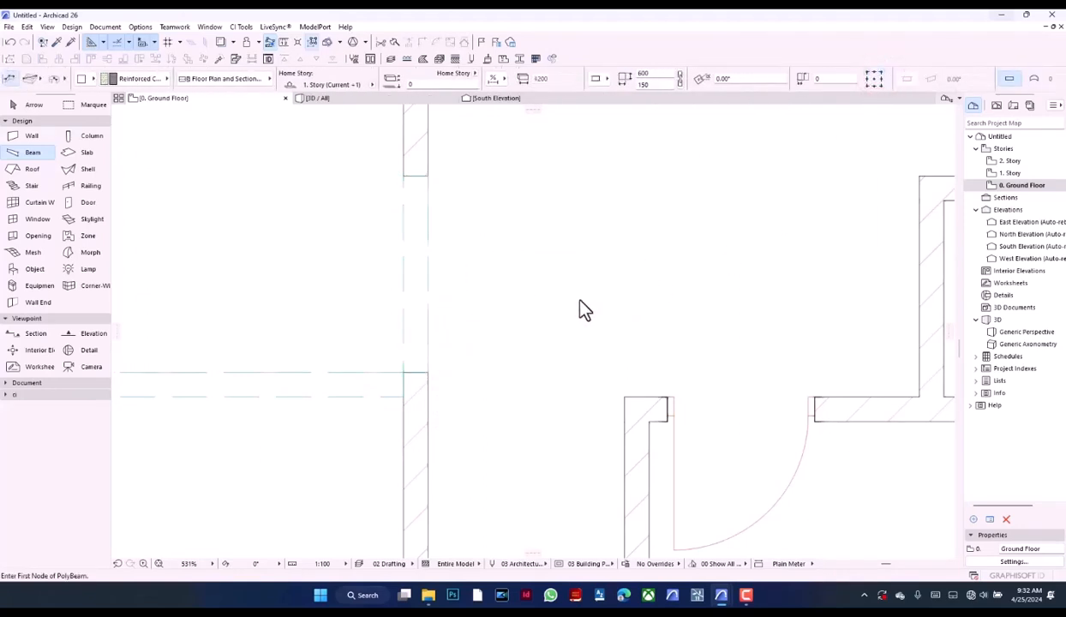
scroll(531, 339, down, 3)
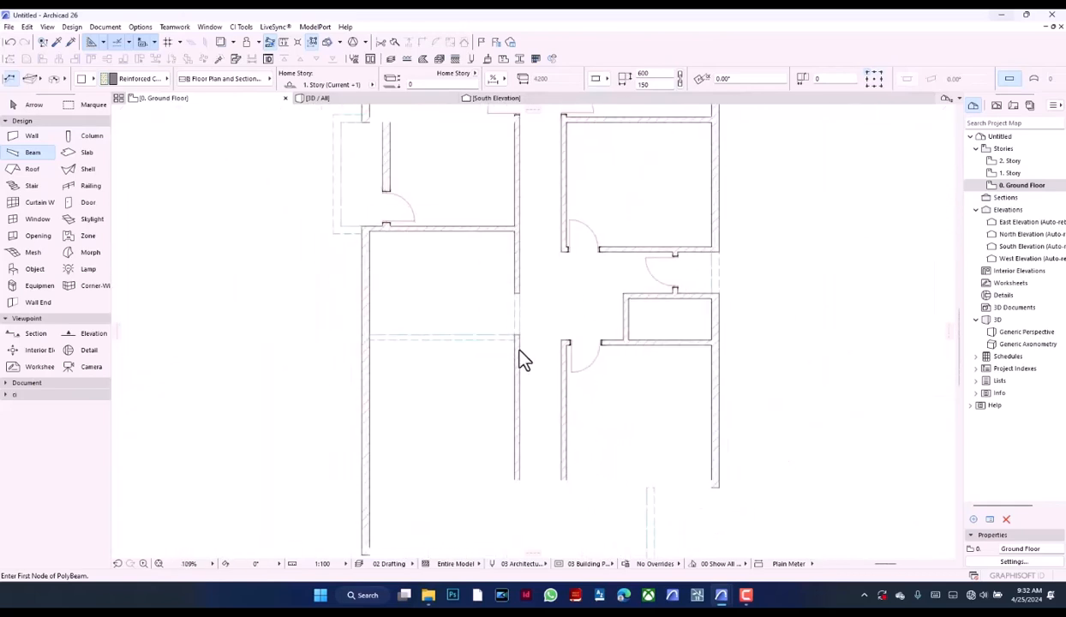
Place a 900 x 2100 door at the east end of the wall south of the west porch room, opening southward against the corridor wall
alt+click(568, 370)
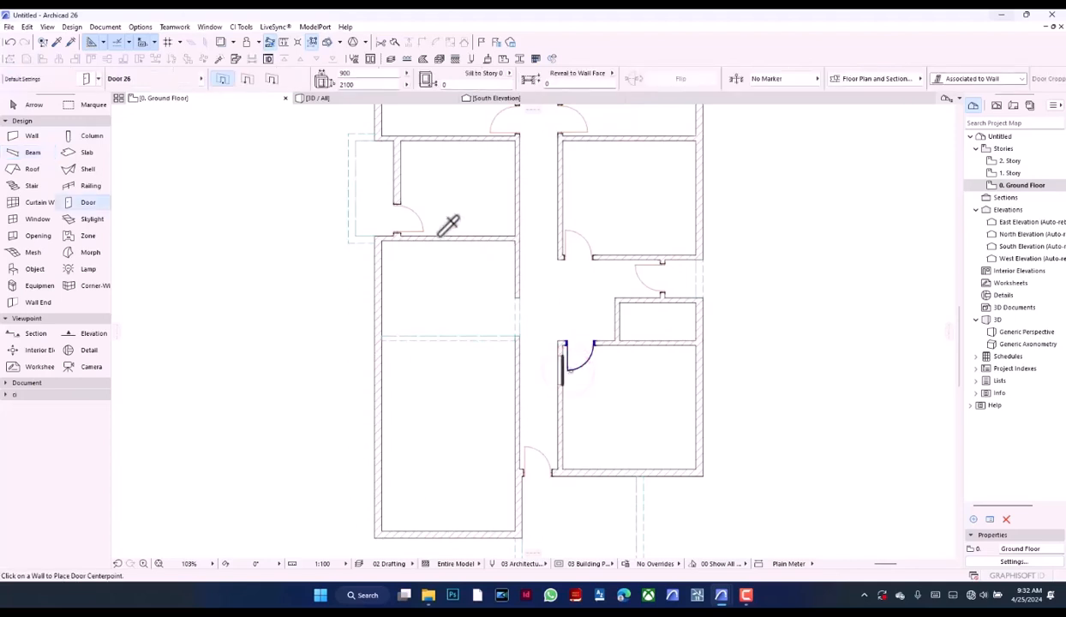
scroll(482, 197, up, 3)
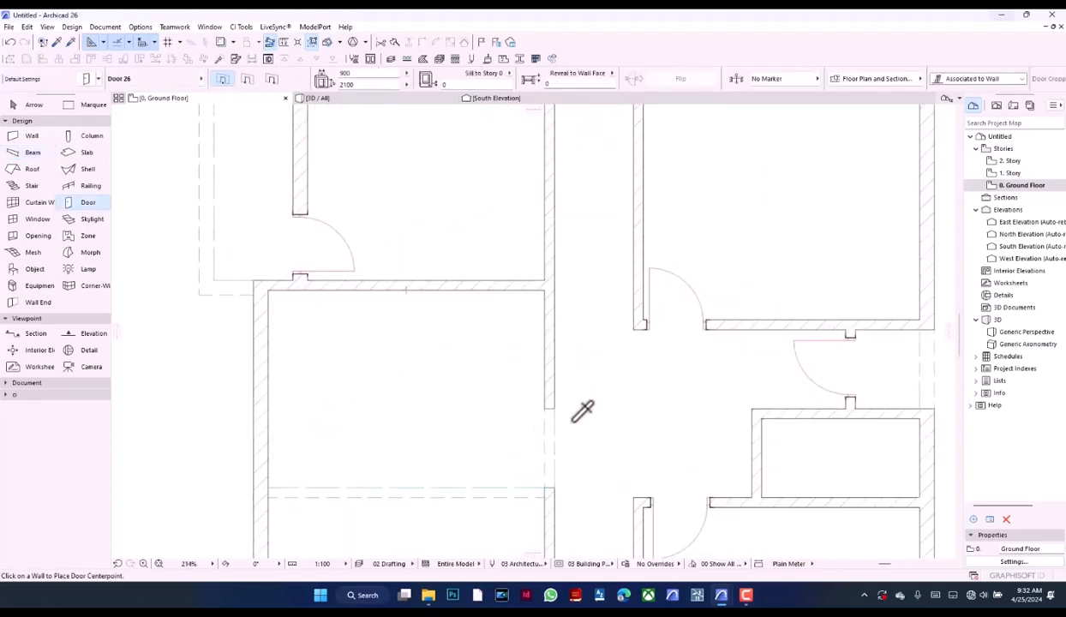
mouse_move(724, 600)
click(733, 568)
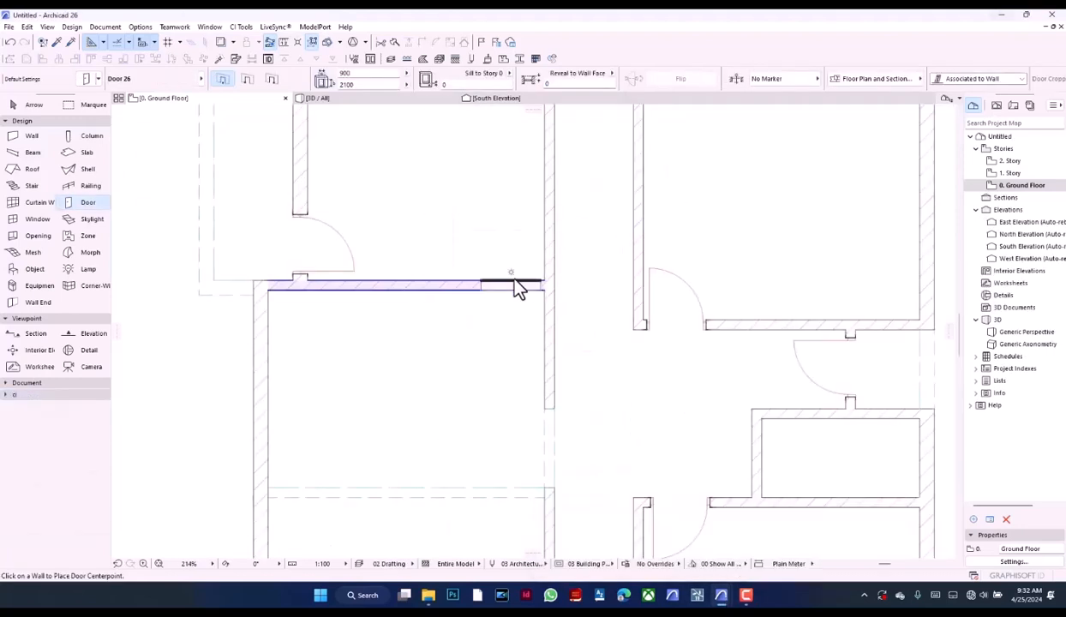
click(513, 295)
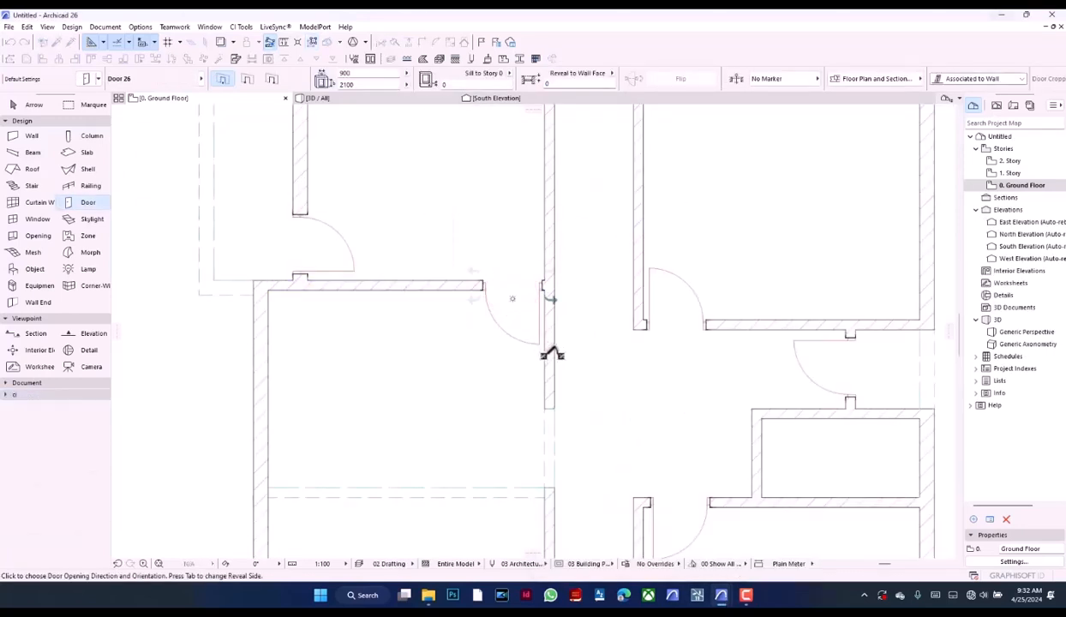
click(536, 345)
scroll(423, 367, down, 3)
scroll(463, 257, up, 10)
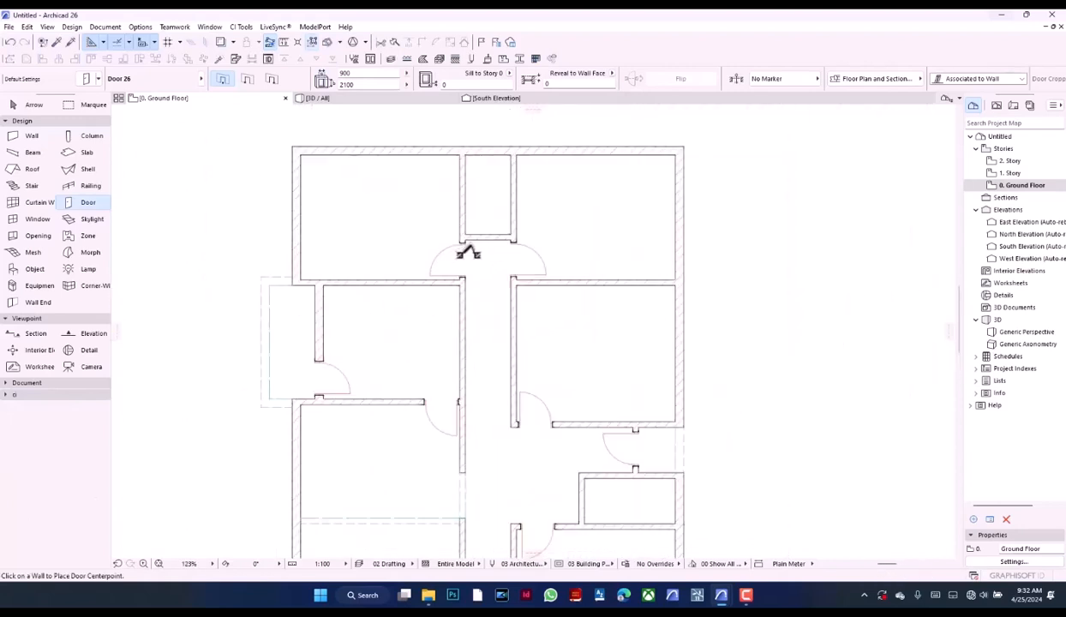
Move the northwest room's door down to the room's south wall face and offset it 100 mm north from there
click(443, 312)
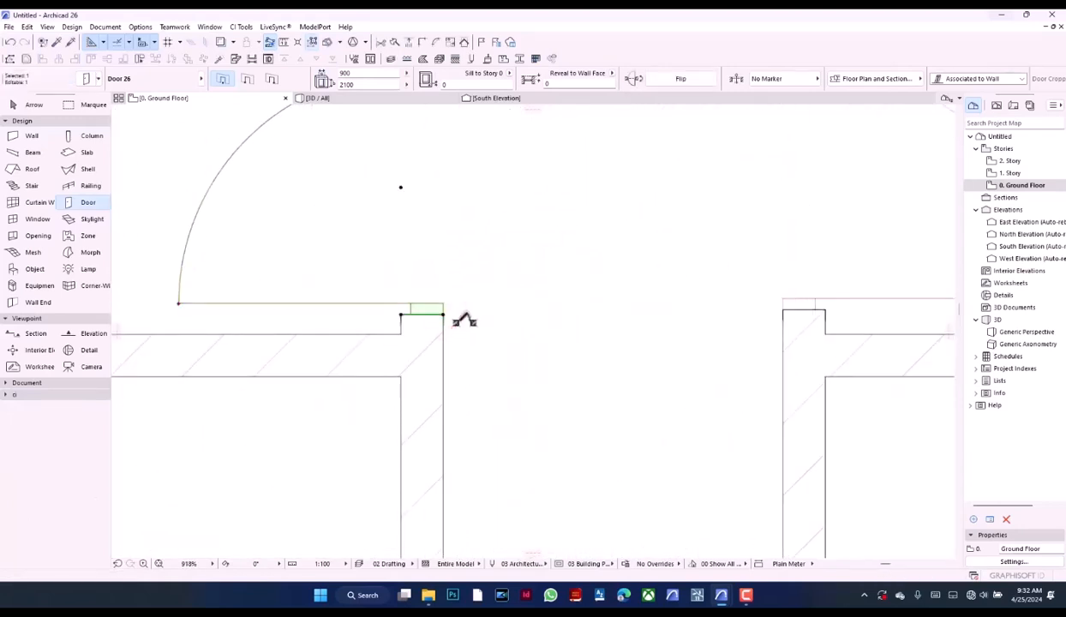
key(ctrl+d)
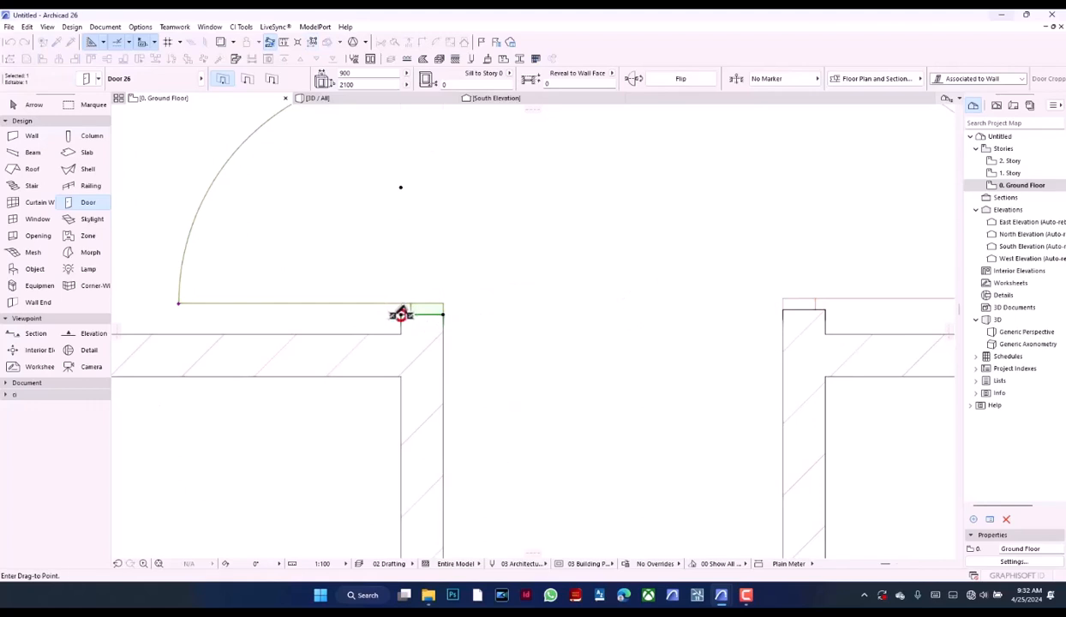
click(400, 334)
key(ctrl+d)
click(501, 352)
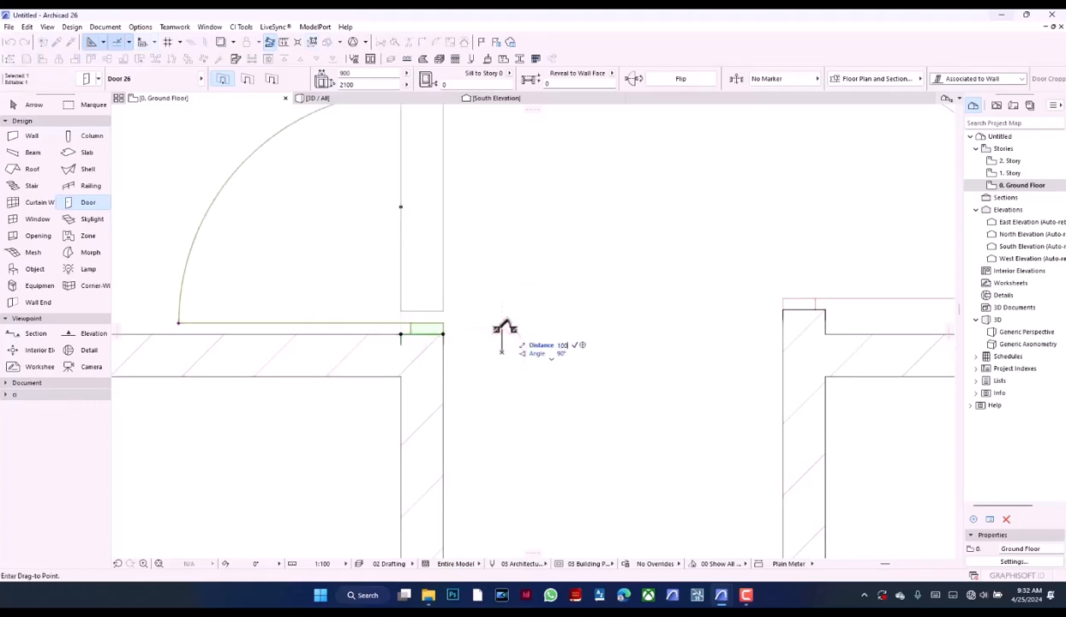
text(100)
key(Return)
scroll(493, 360, down, 3)
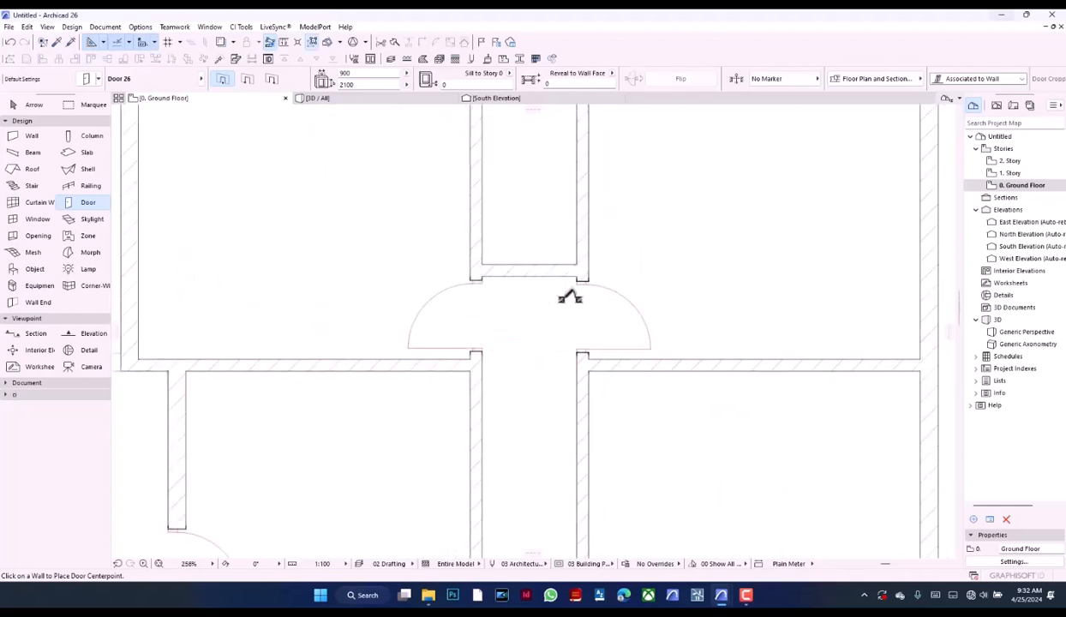
Move the northeast room's door so its south jamb aligns with the northwest room's door across the corridor
scroll(570, 298, up, 3)
shift+click(589, 390)
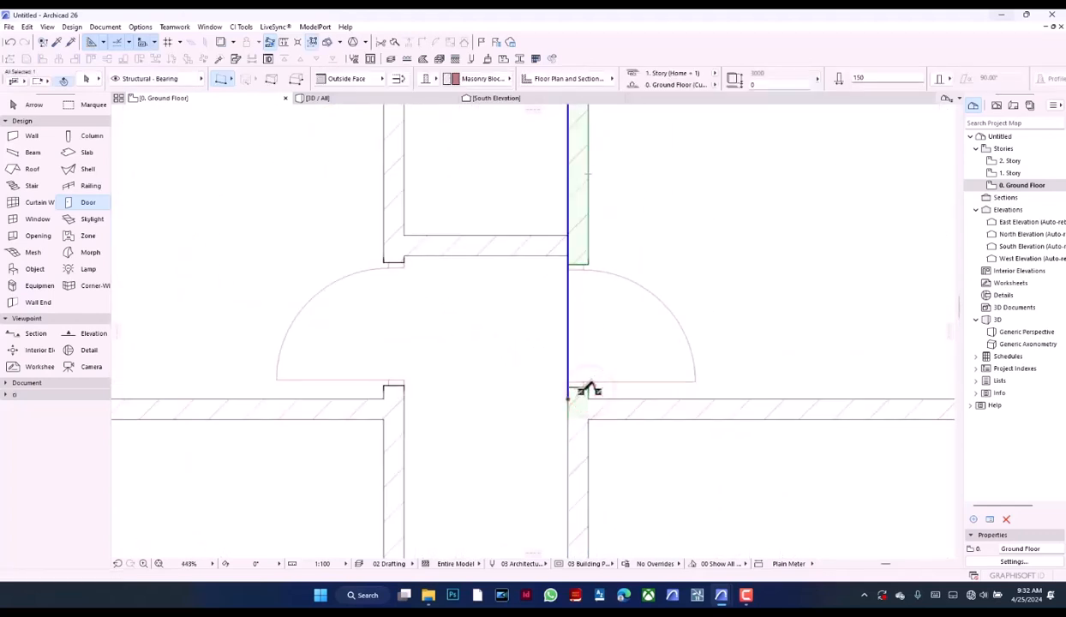
shift+click(588, 389)
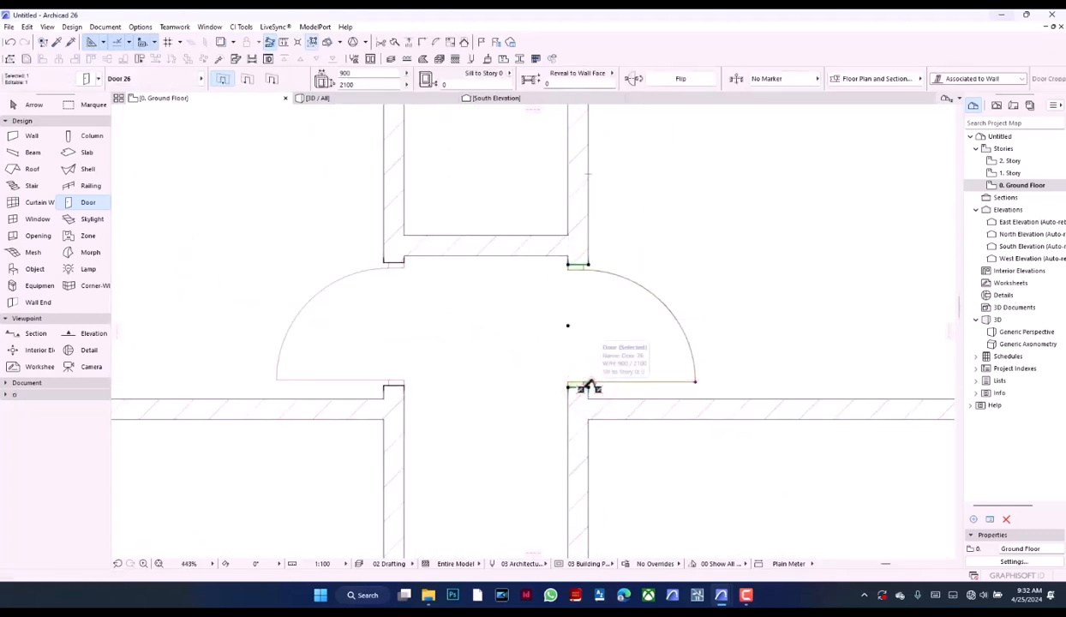
key(ctrl+d)
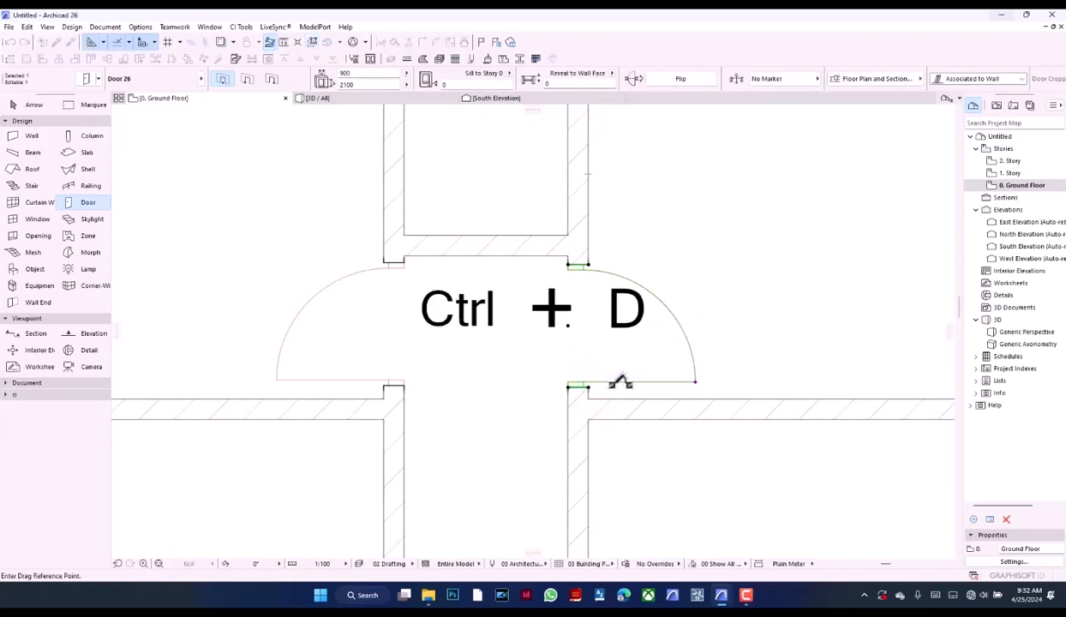
click(567, 387)
click(406, 383)
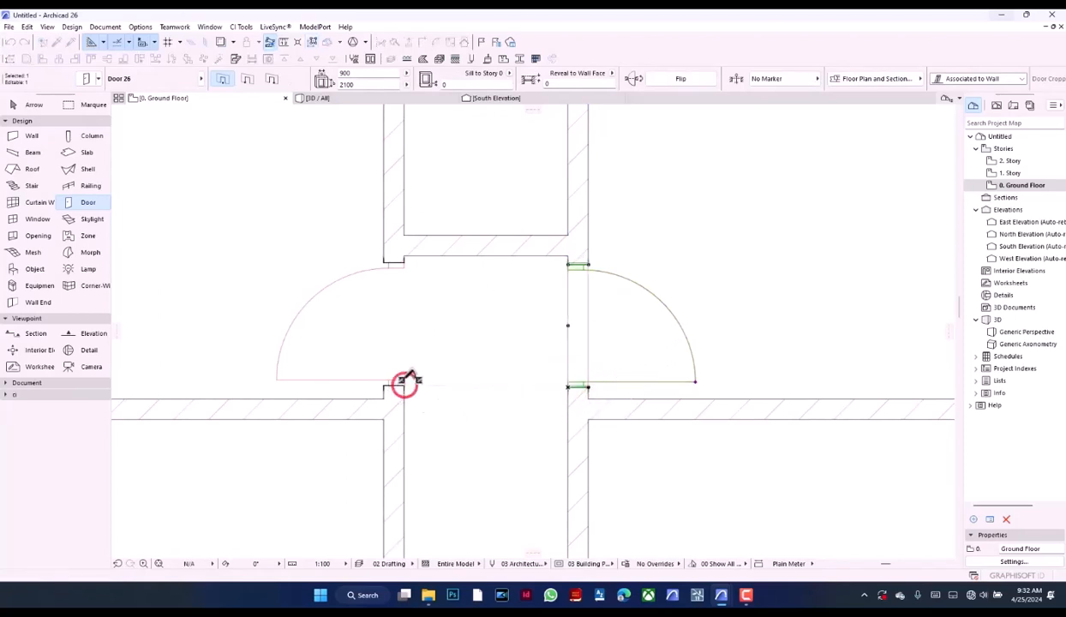
scroll(470, 249, down, 5)
scroll(509, 246, up, 2)
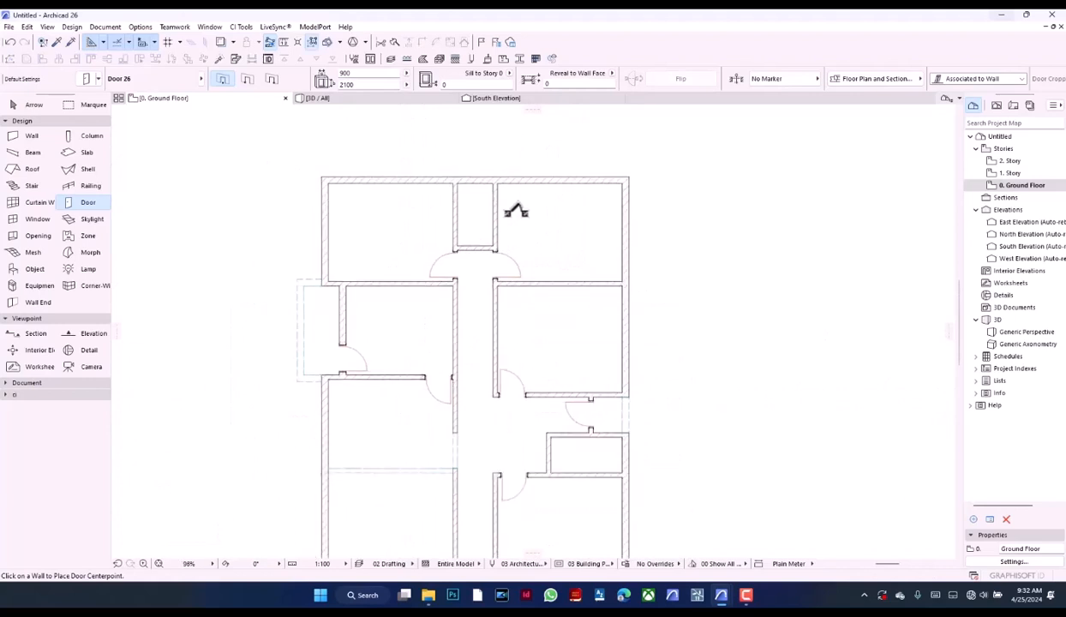
Move the door of the room south of the northeast room west to the inner wall corner and offset it 100 mm east from there
scroll(512, 210, down, 3)
scroll(533, 305, up, 7)
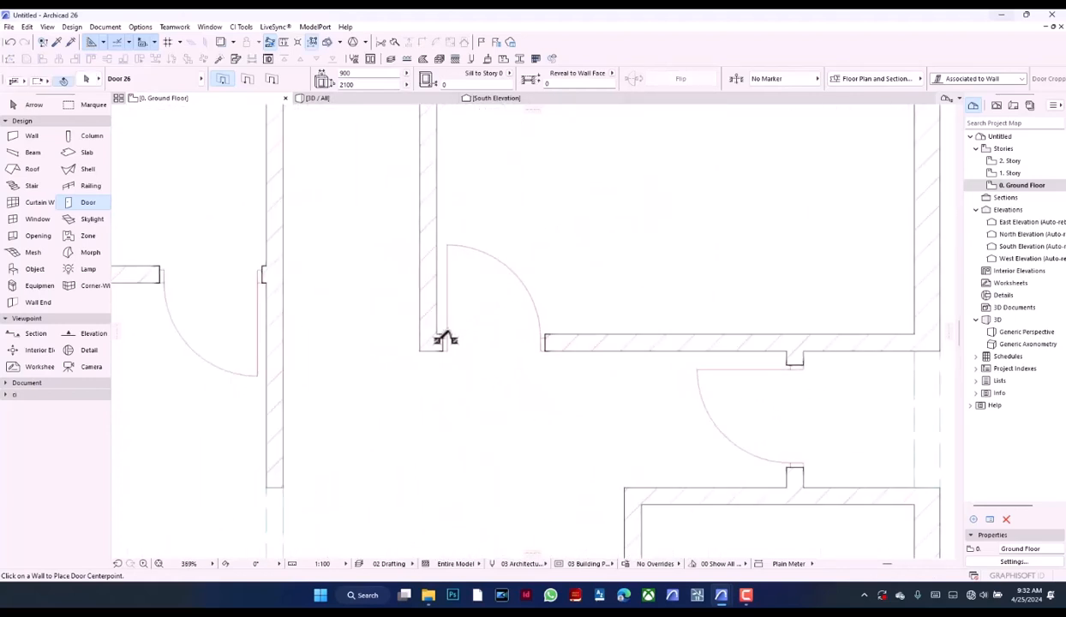
shift+click(442, 333)
scroll(450, 327, up, 3)
key(ctrl+d)
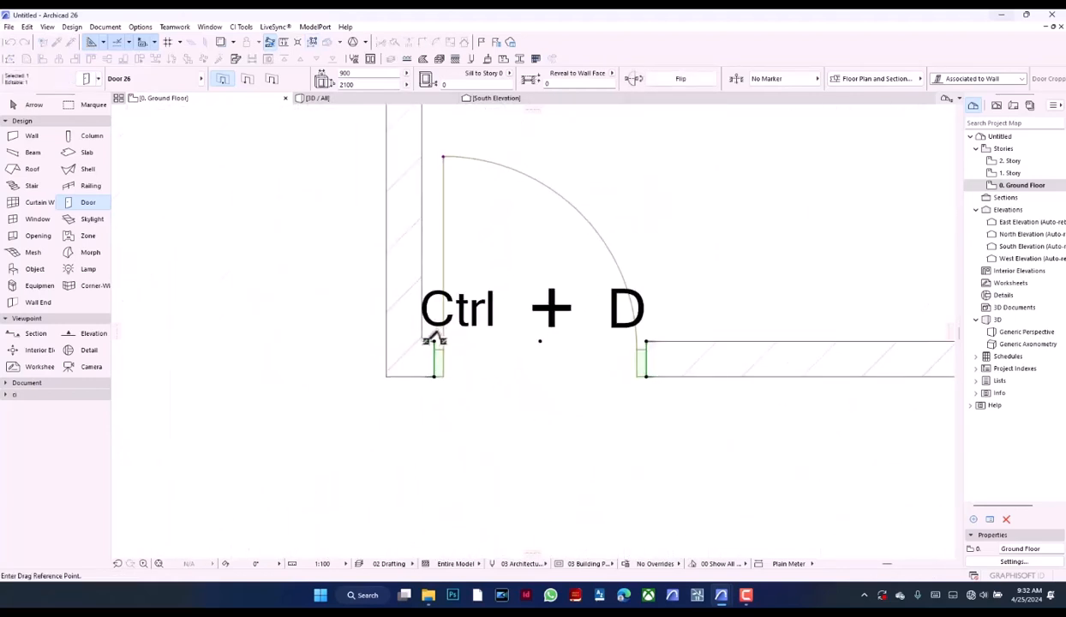
click(423, 341)
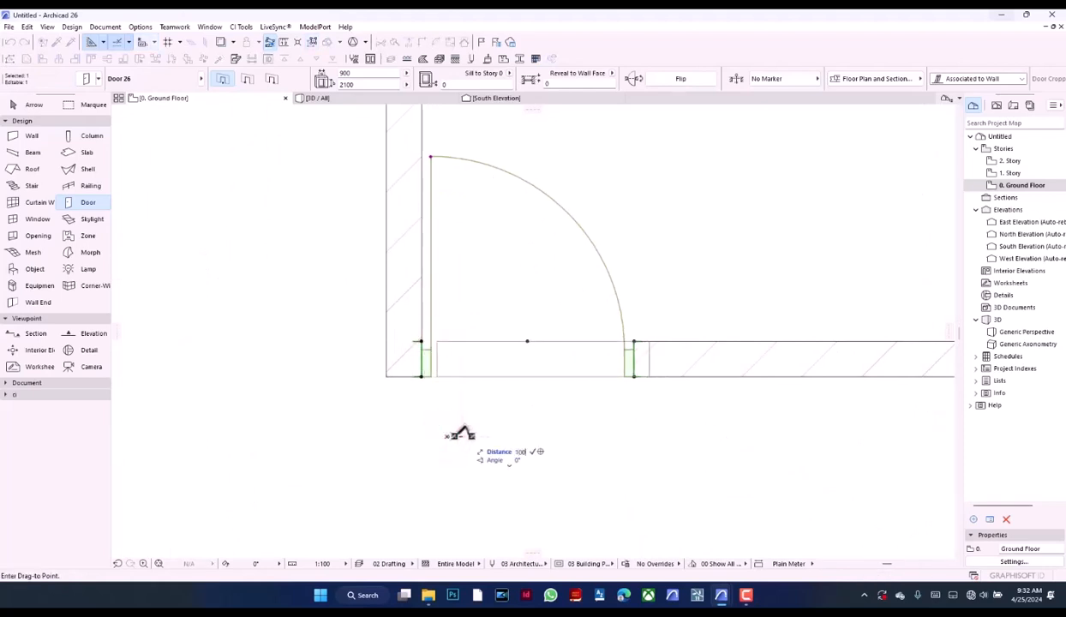
key(Return)
scroll(514, 343, down, 8)
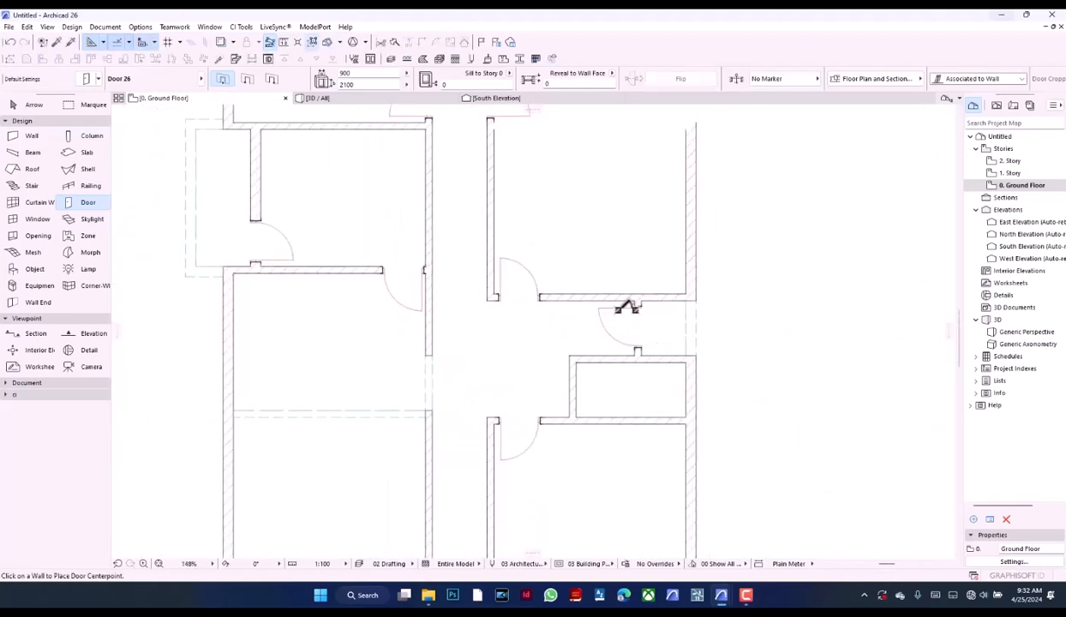
Move the east entrance recess door up to the north wall face and offset it 100 mm south from there
scroll(627, 306, up, 5)
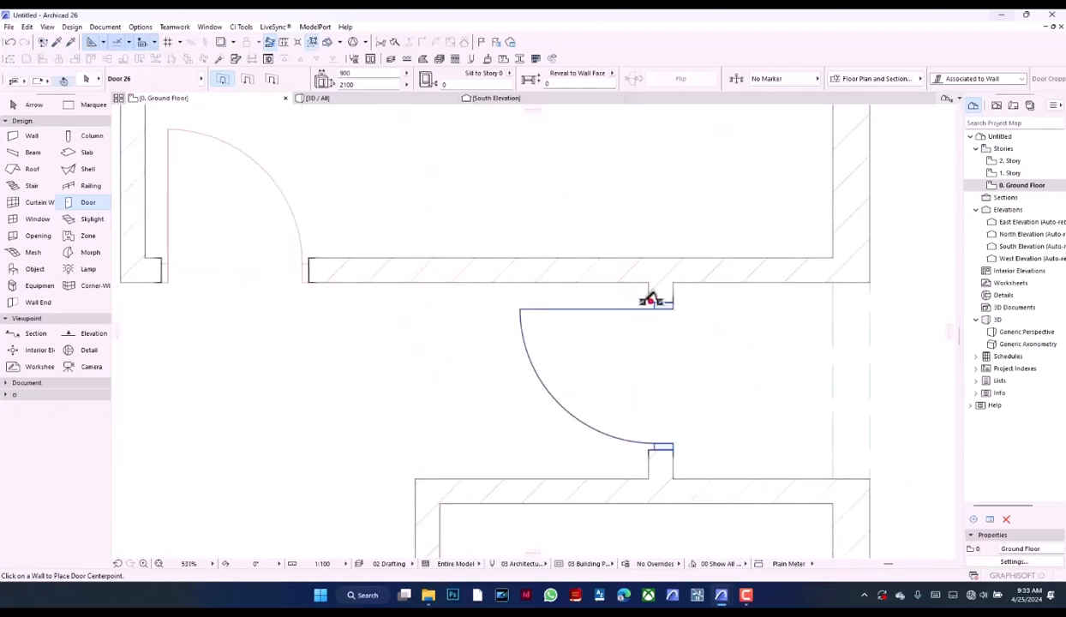
click(650, 300)
key(ctrl+d)
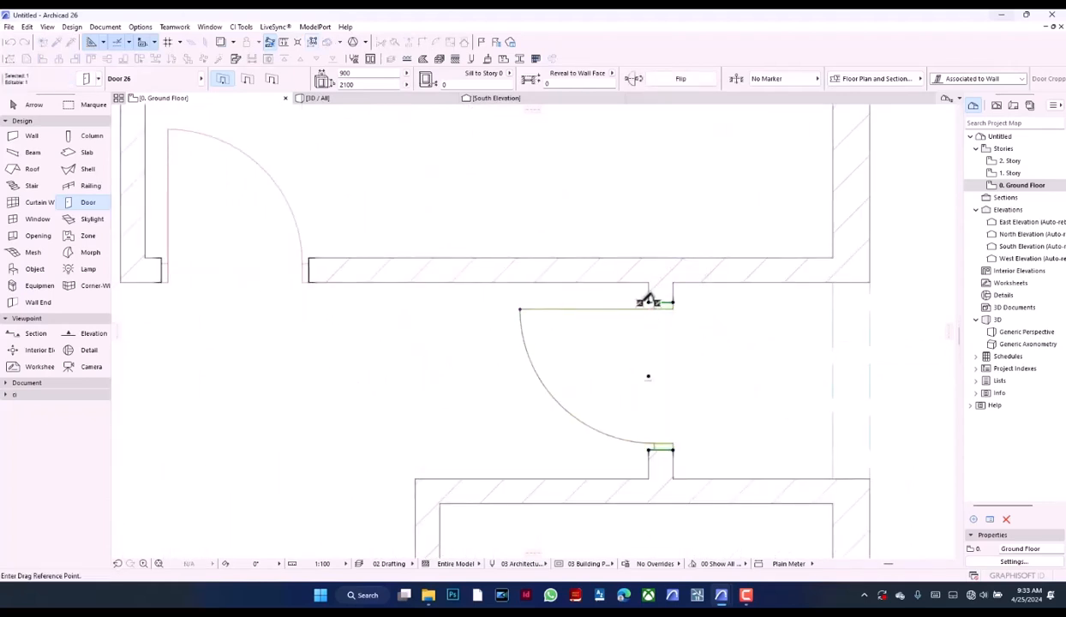
click(649, 300)
click(649, 282)
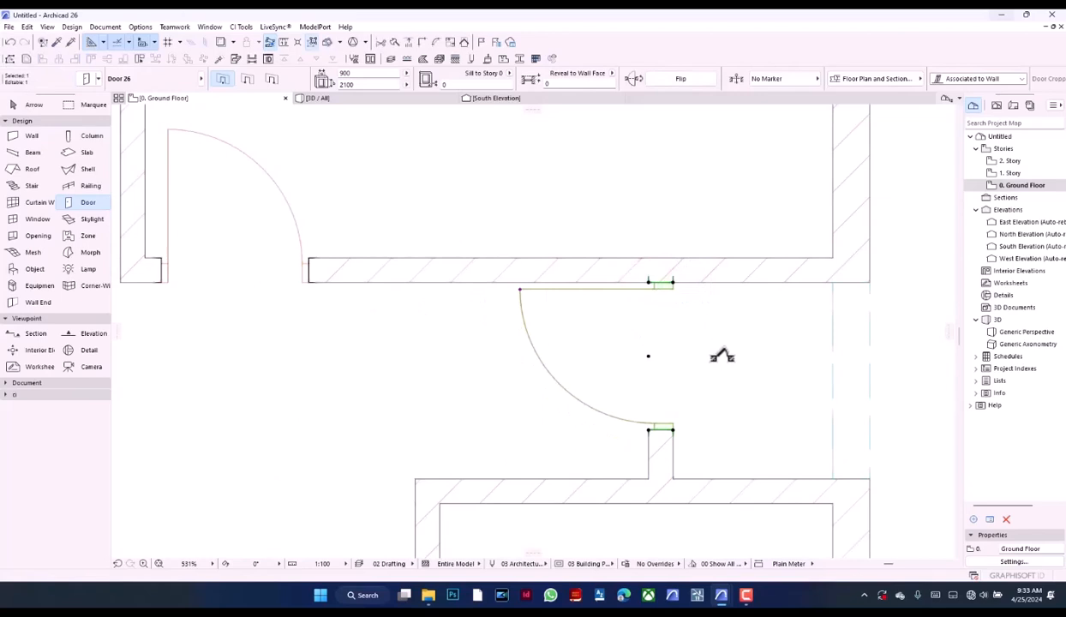
key(ctrl+d)
click(724, 324)
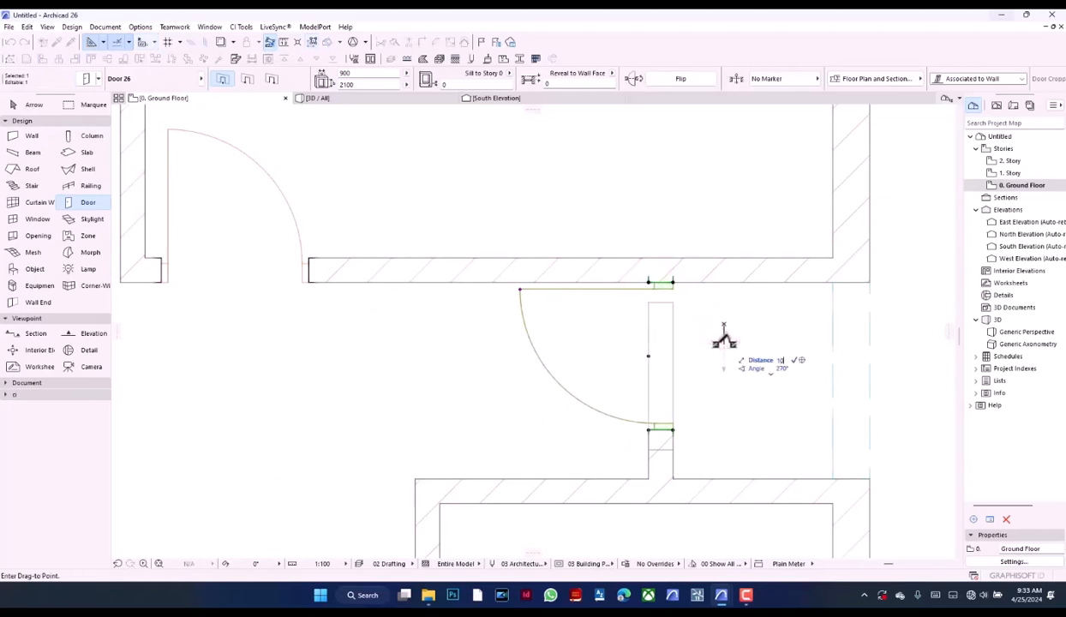
text(1)
key(Return)
scroll(674, 278, down, 5)
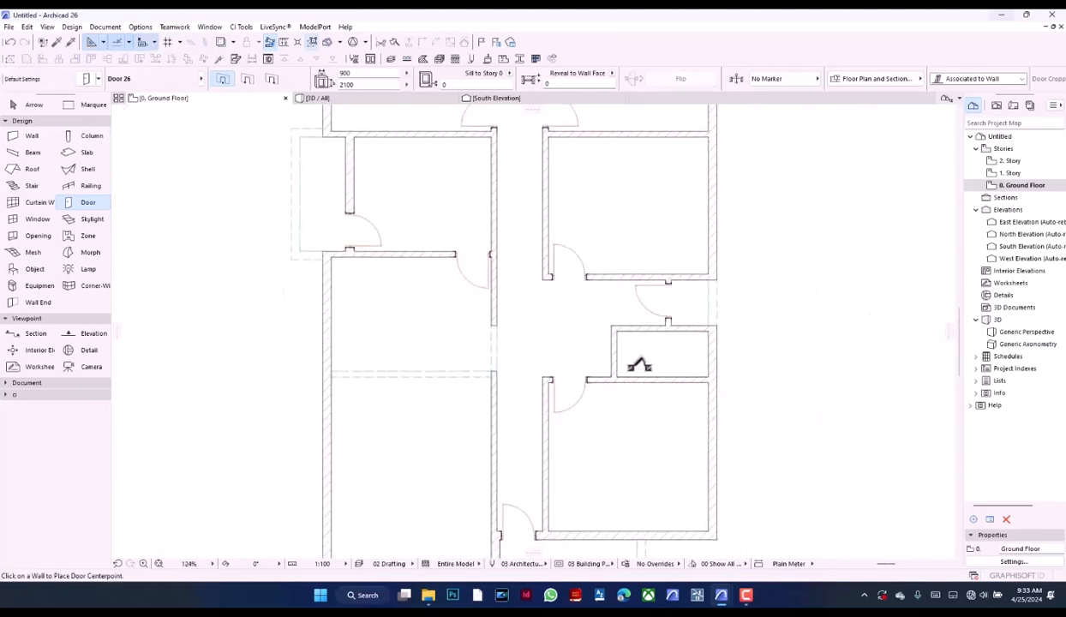
Move the southeast room's door west to the inner face of the corridor wall and offset it 100 mm east from there
scroll(573, 396, up, 5)
shift+click(498, 335)
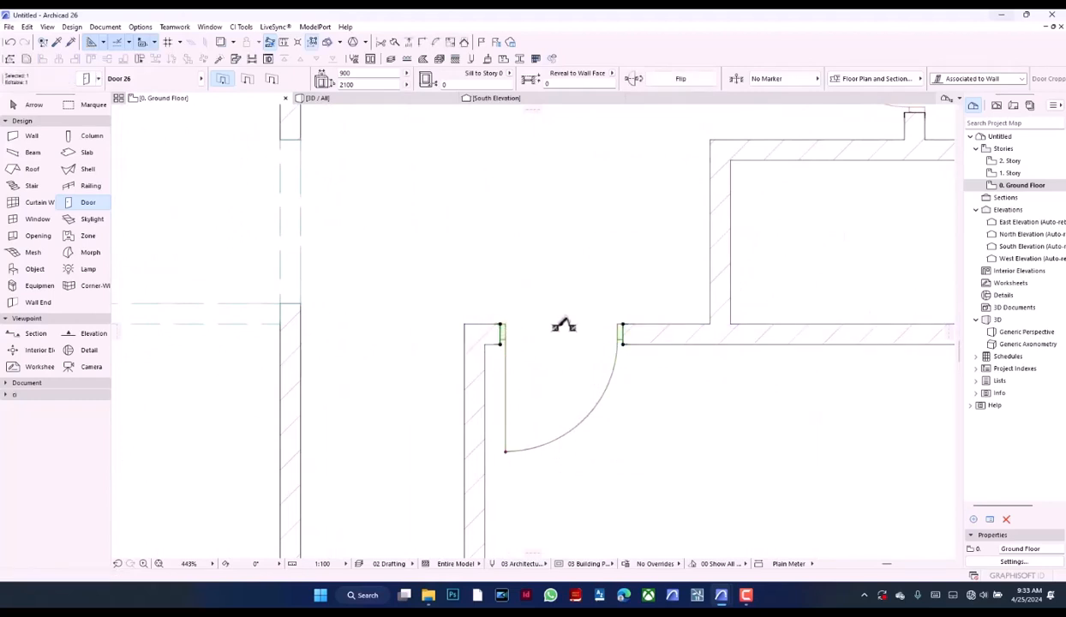
key(ctrl+d)
click(500, 336)
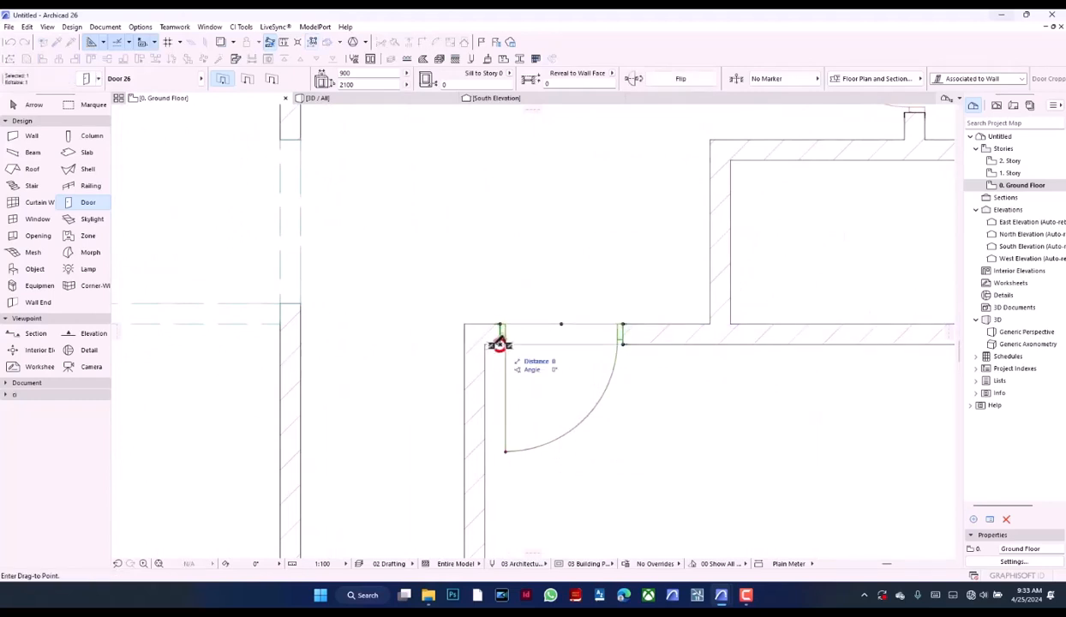
click(484, 343)
key(ctrl+d)
click(517, 421)
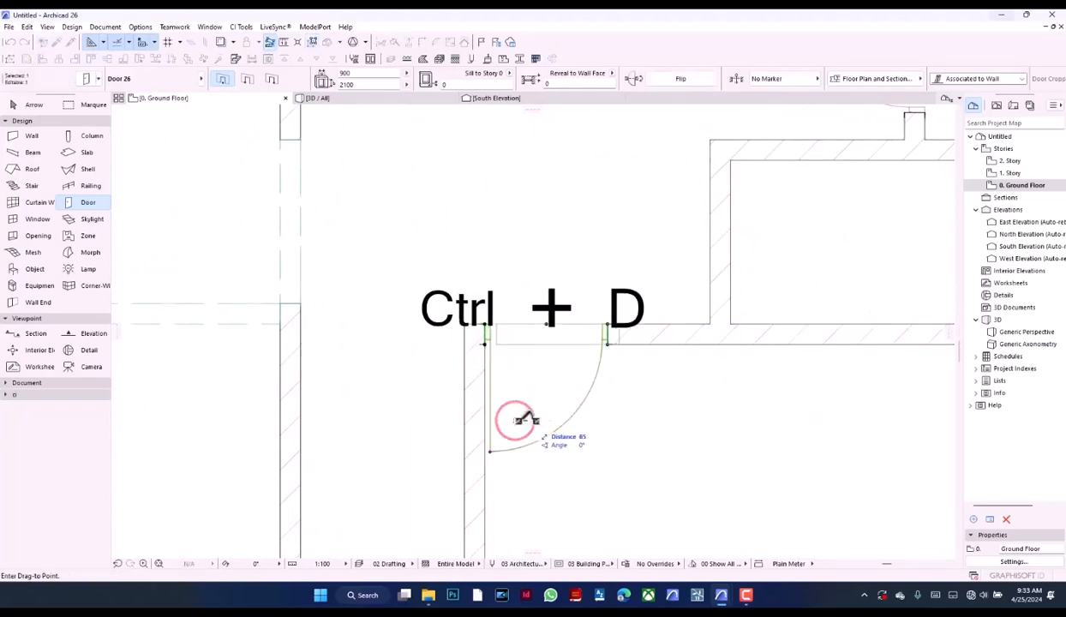
text(100)
key(Return)
click(562, 397)
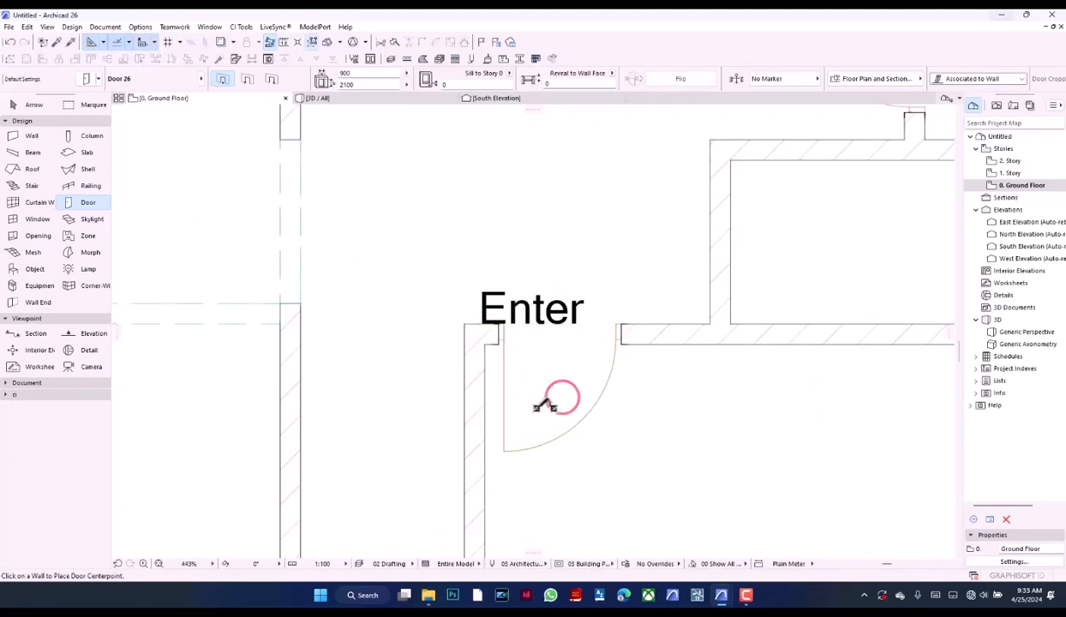
Move the corridor's south entrance door east to the corridor wall face and offset it 100 mm west from there
scroll(541, 397, down, 5)
scroll(485, 394, down, 2)
scroll(480, 454, up, 10)
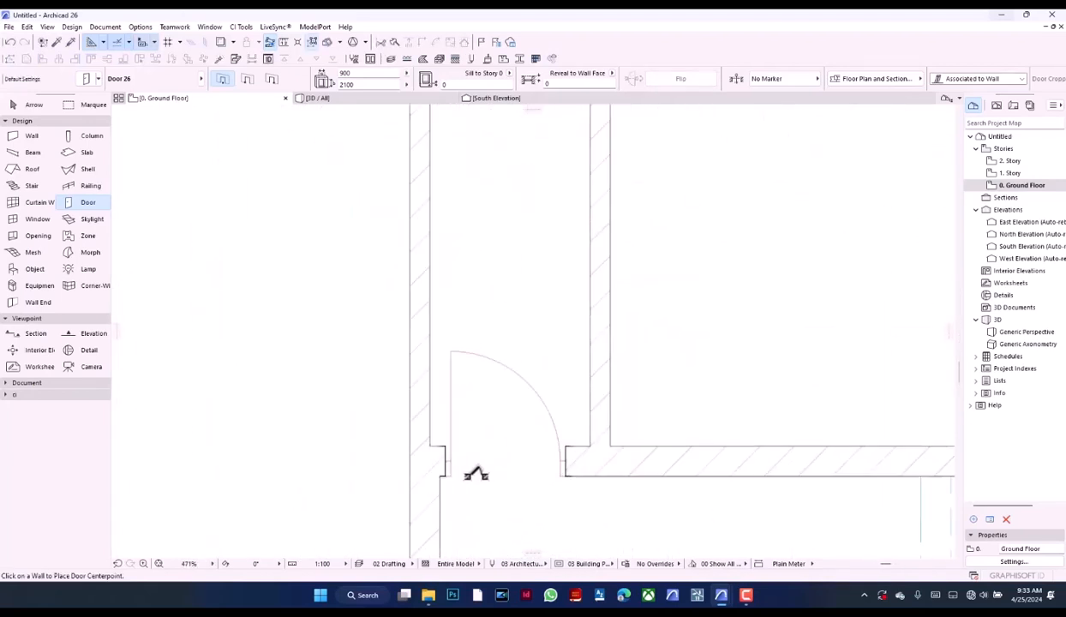
click(432, 473)
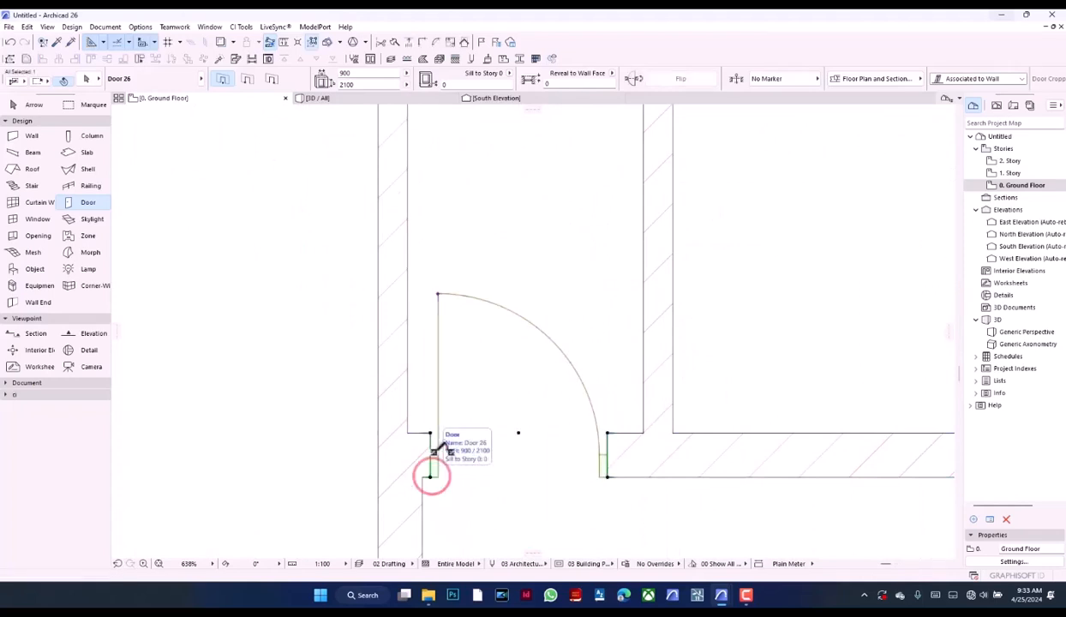
key(ctrl+d)
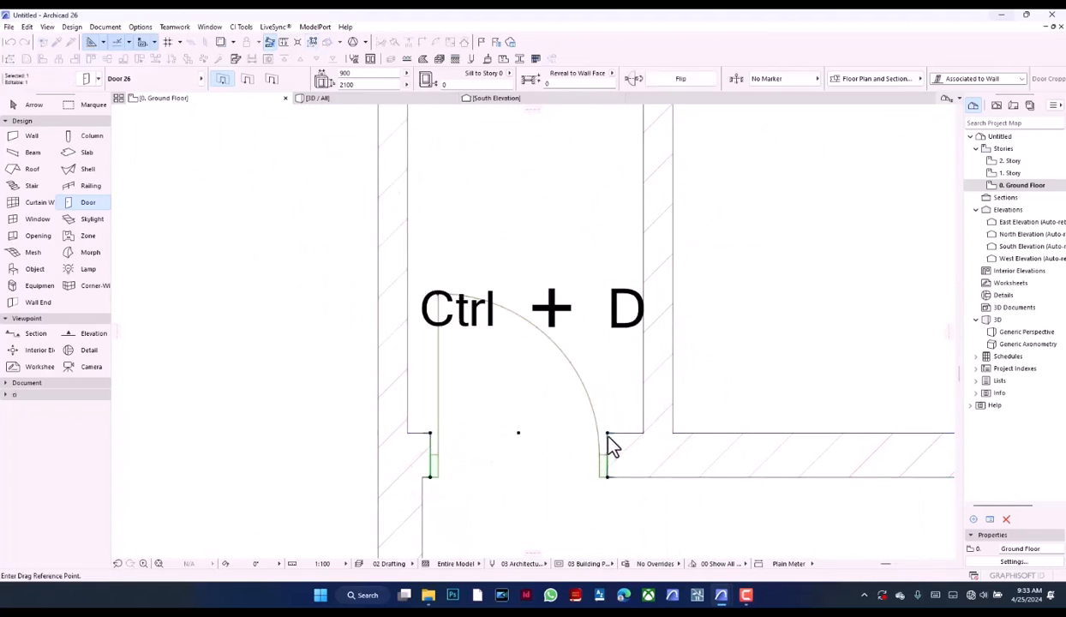
click(607, 432)
click(642, 434)
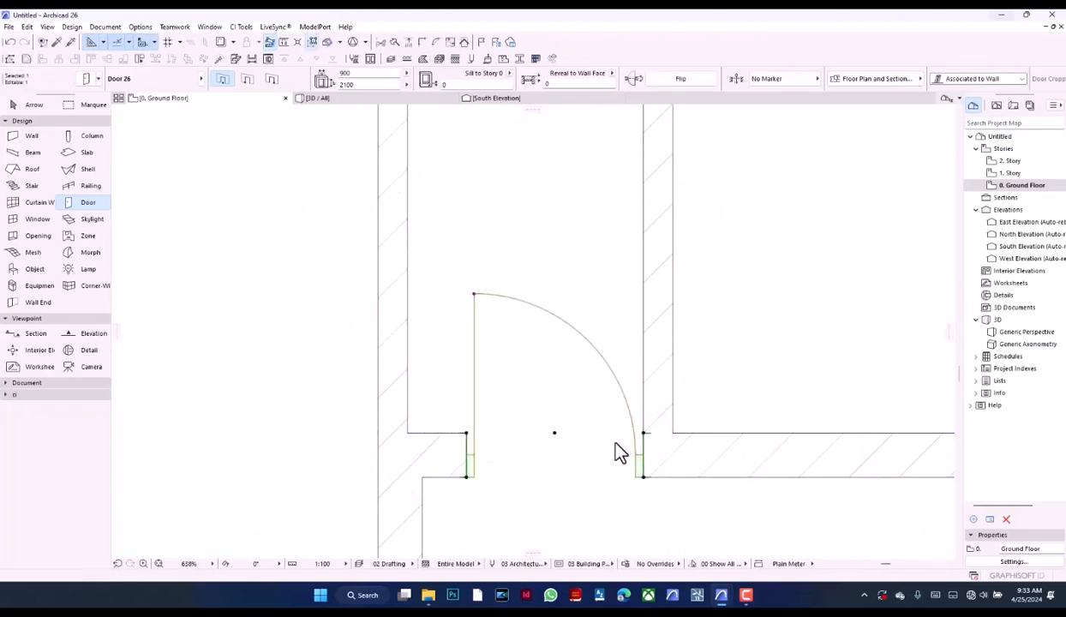
key(ctrl+d)
click(623, 487)
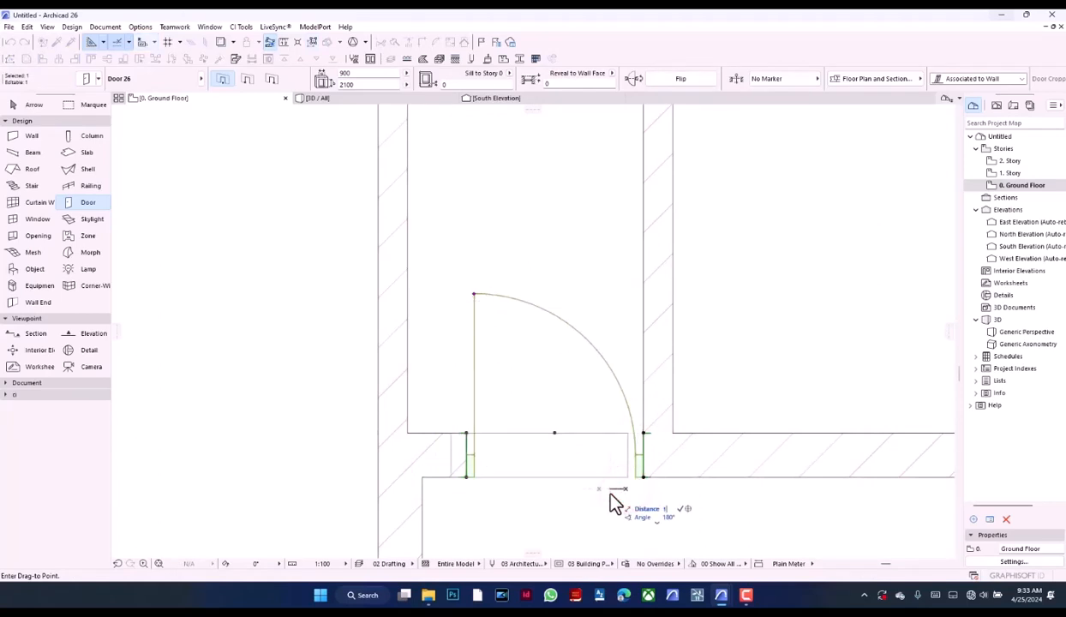
text(100)
key(Return)
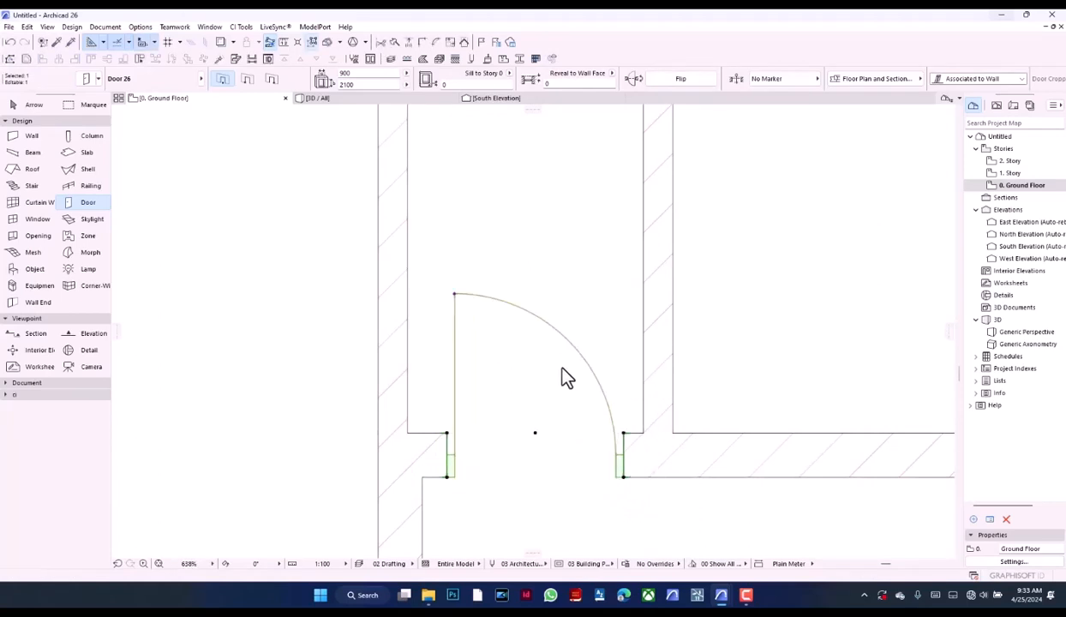
key(Escape)
Move the door south of the west porch room east to the corridor wall face and offset it west by the other doors' gap
scroll(594, 424, down, 10)
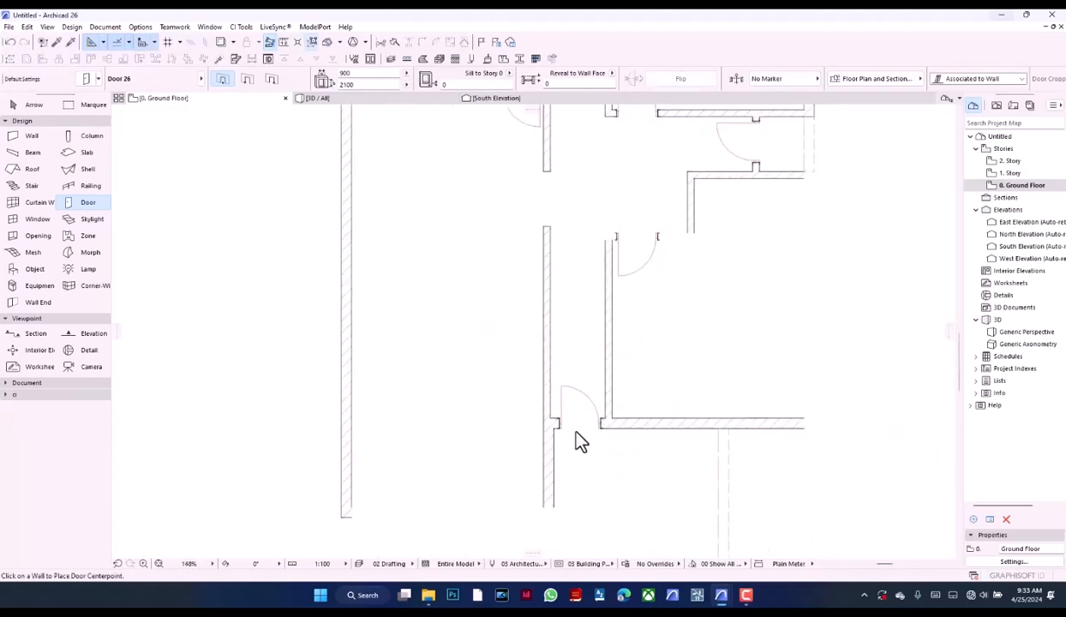
scroll(506, 403, down, 1)
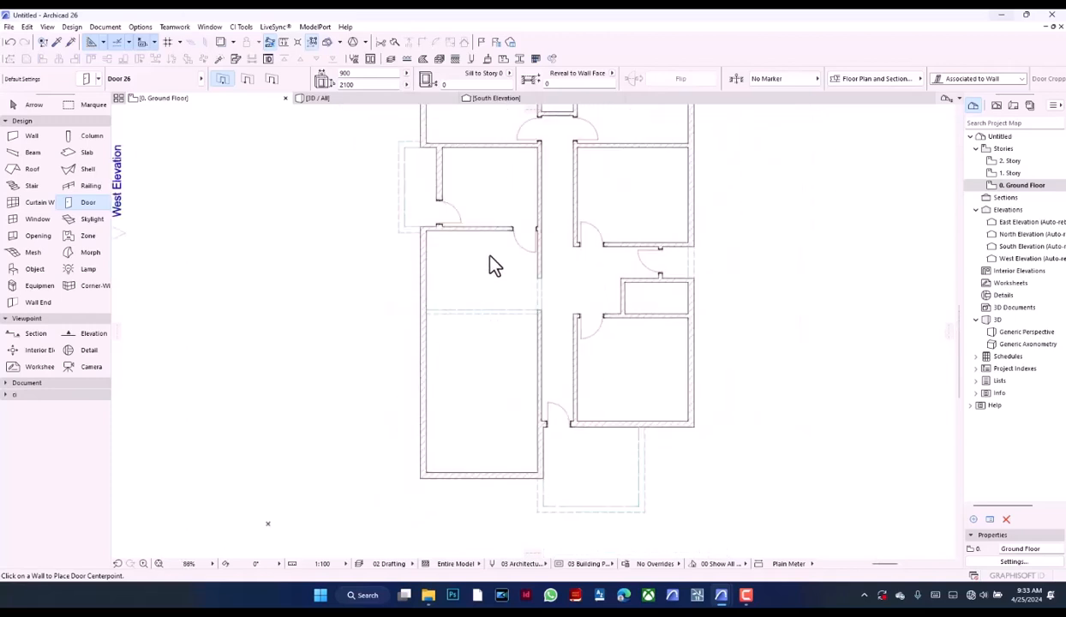
scroll(507, 219, up, 7)
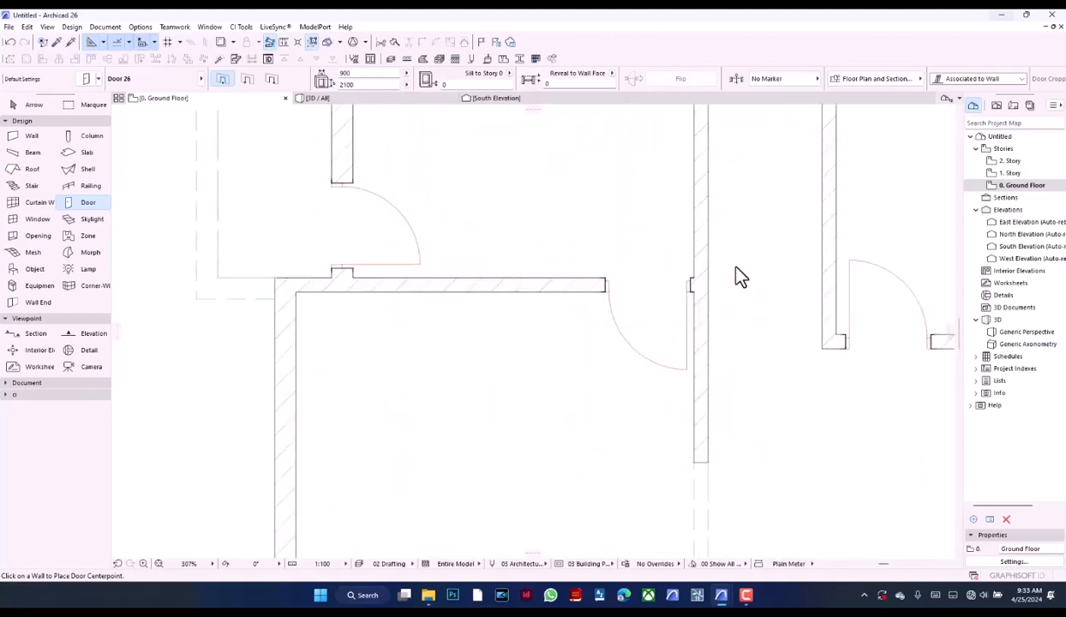
scroll(735, 267, up, 3)
shift+click(660, 311)
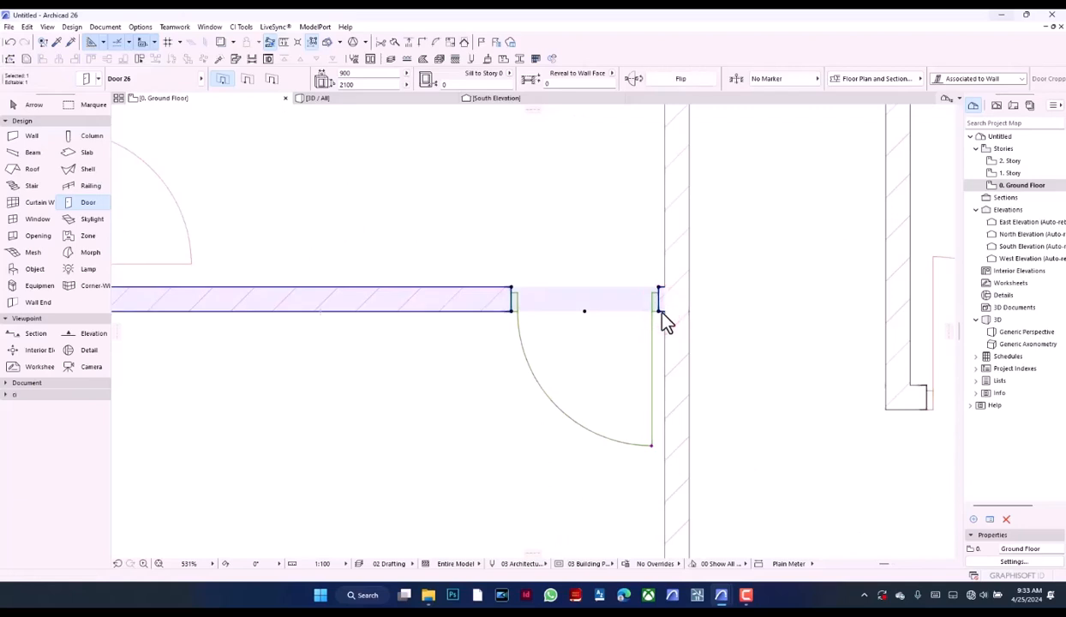
key(ctrl+d)
click(661, 311)
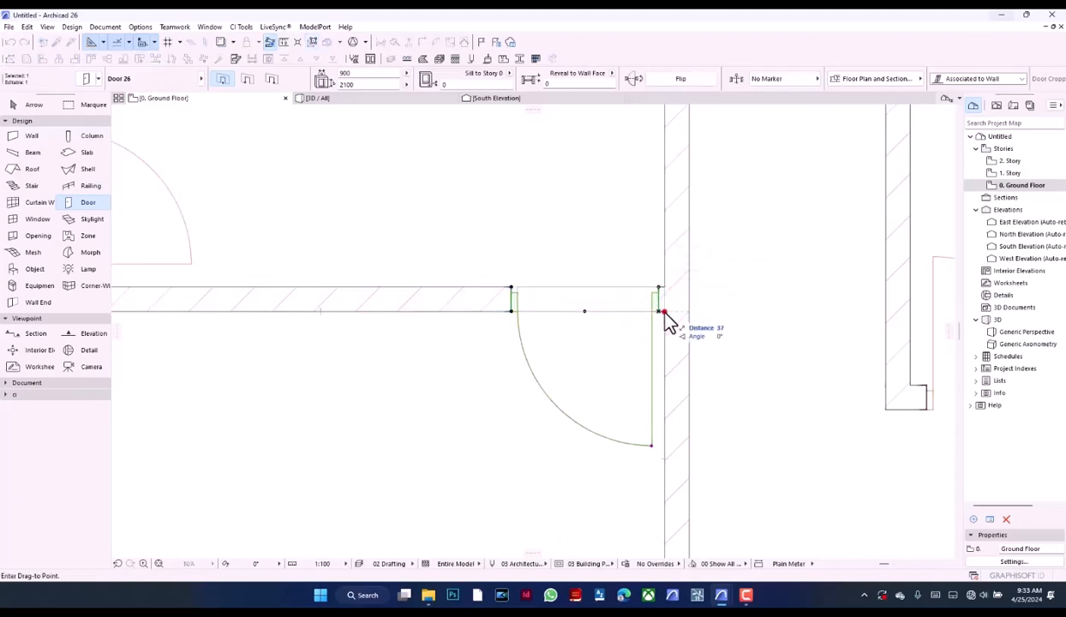
click(664, 312)
key(ctrl+d)
click(623, 404)
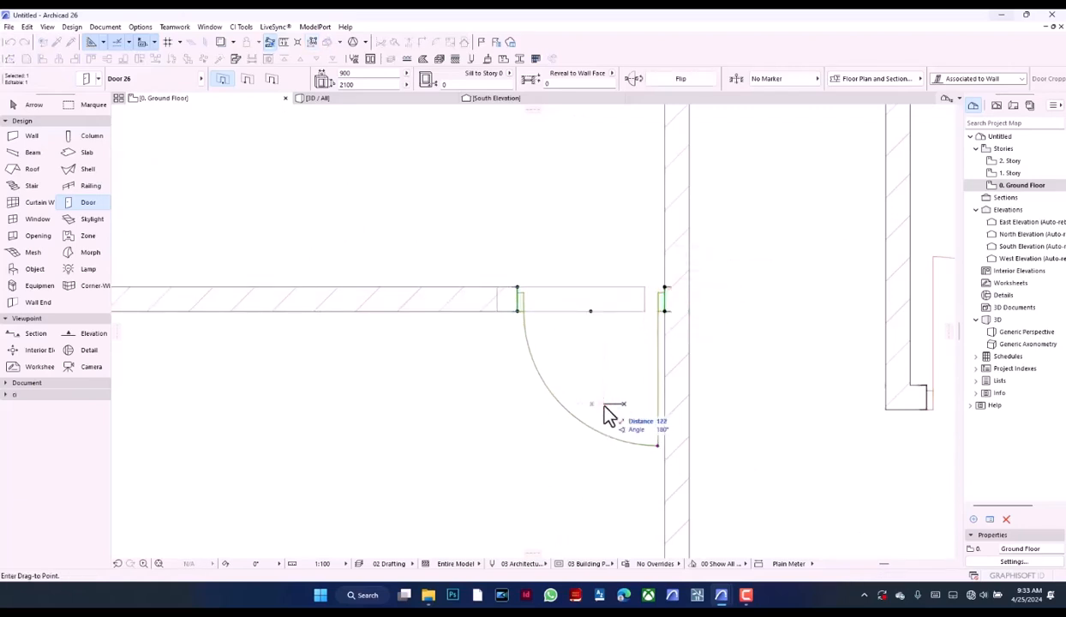
key(Return)
scroll(569, 425, down, 10)
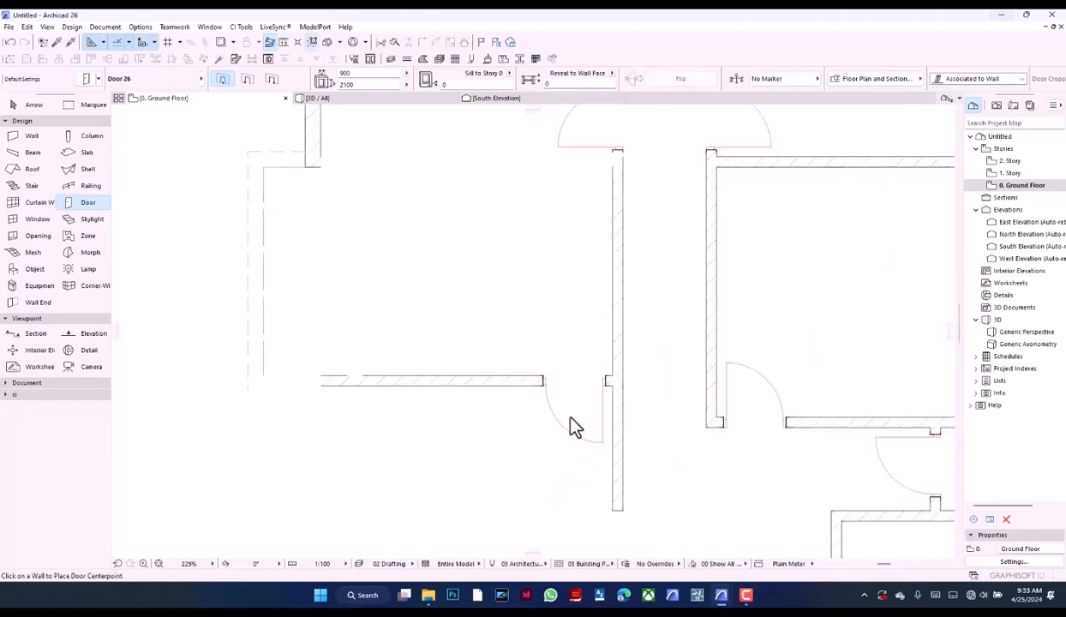
Place a 750 x 2100 door in the south wall of the small room at the corridor's north end, opening northward into the room
scroll(573, 410, up, 3)
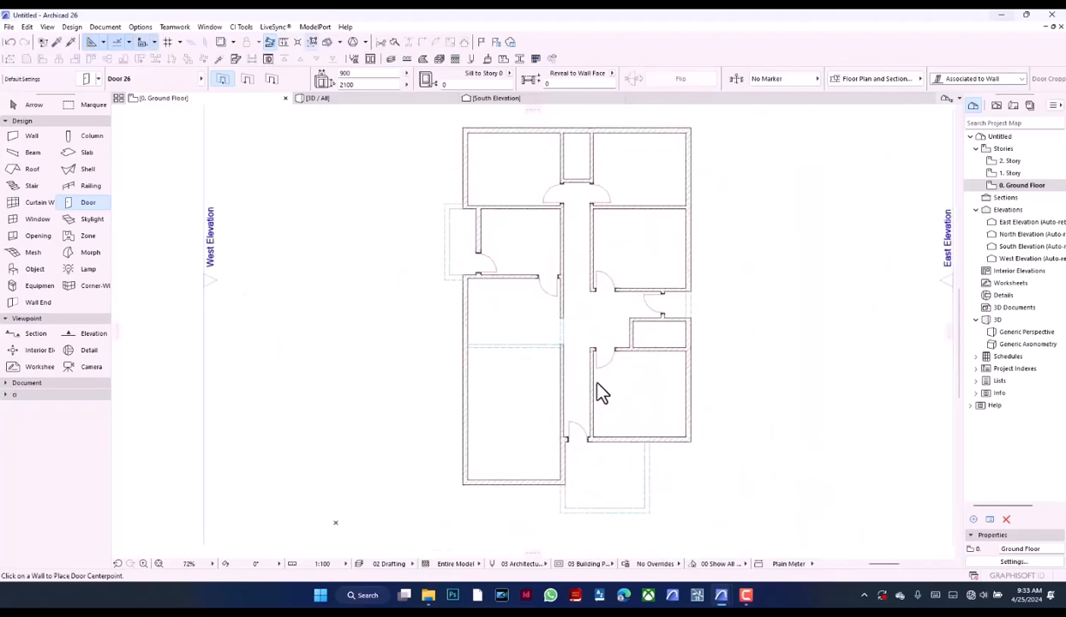
click(367, 74)
key(Return)
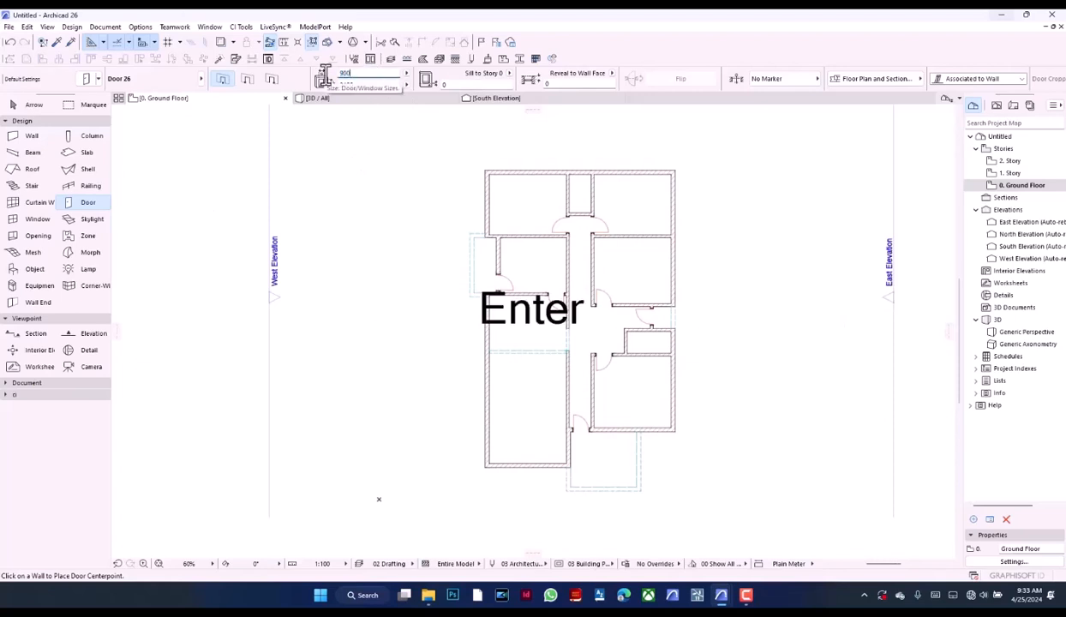
scroll(638, 190, up, 7)
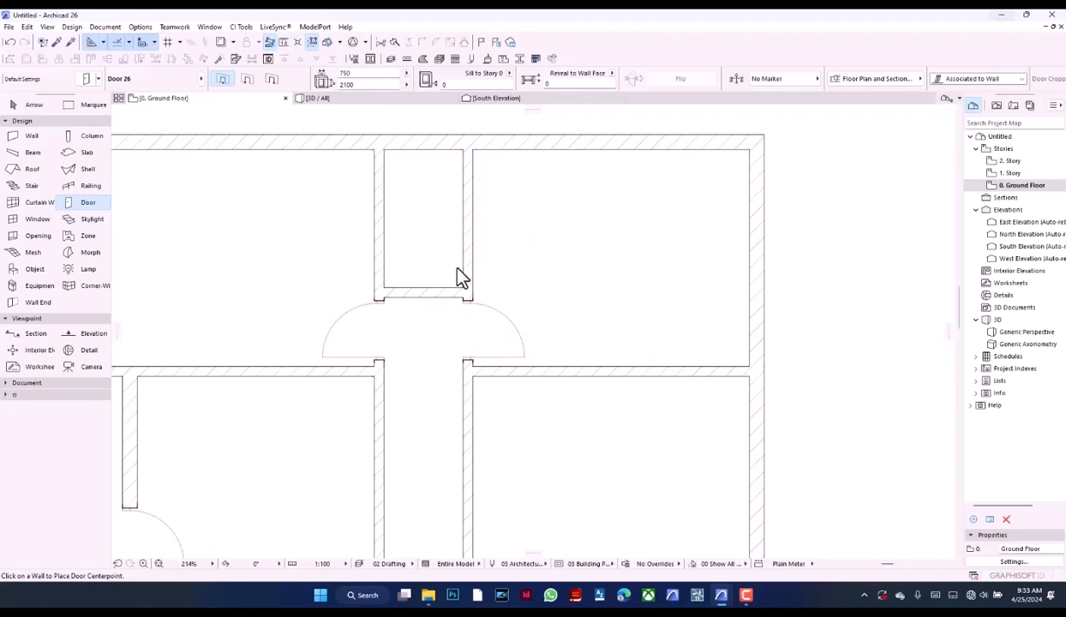
click(418, 300)
click(390, 238)
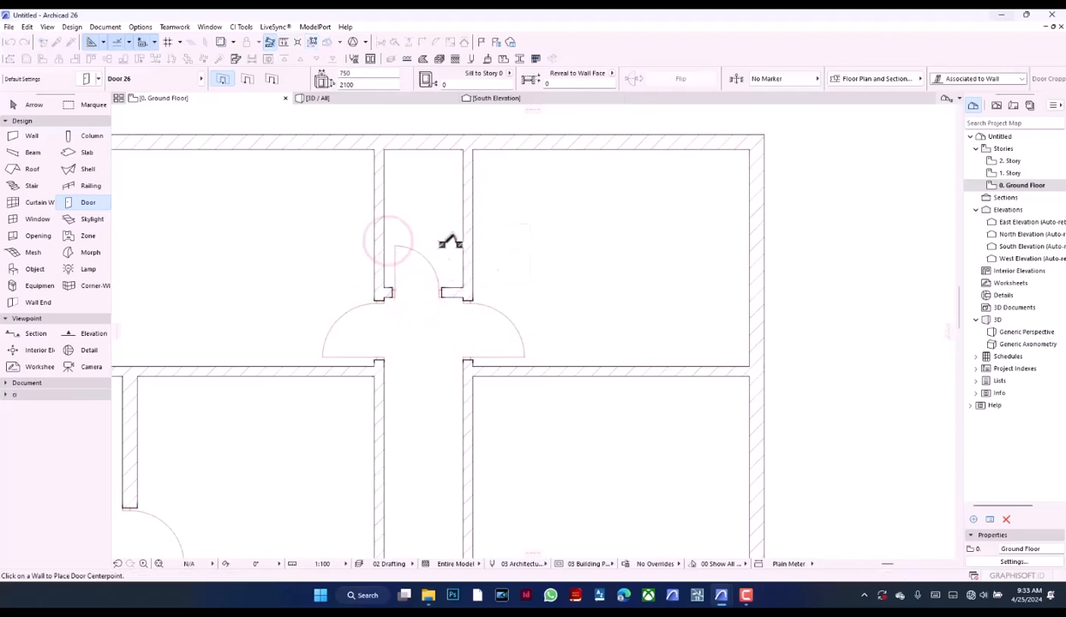
Move the small north room's door west to the room's west wall face and offset it 100 mm east from there
scroll(450, 243, up, 5)
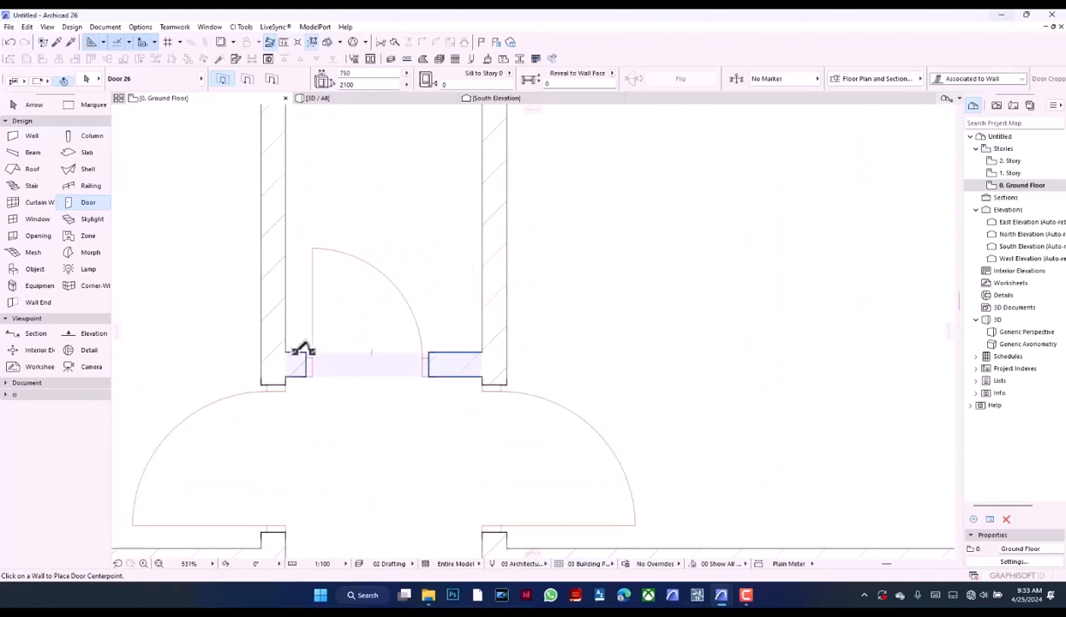
shift+click(304, 349)
key(ctrl+d)
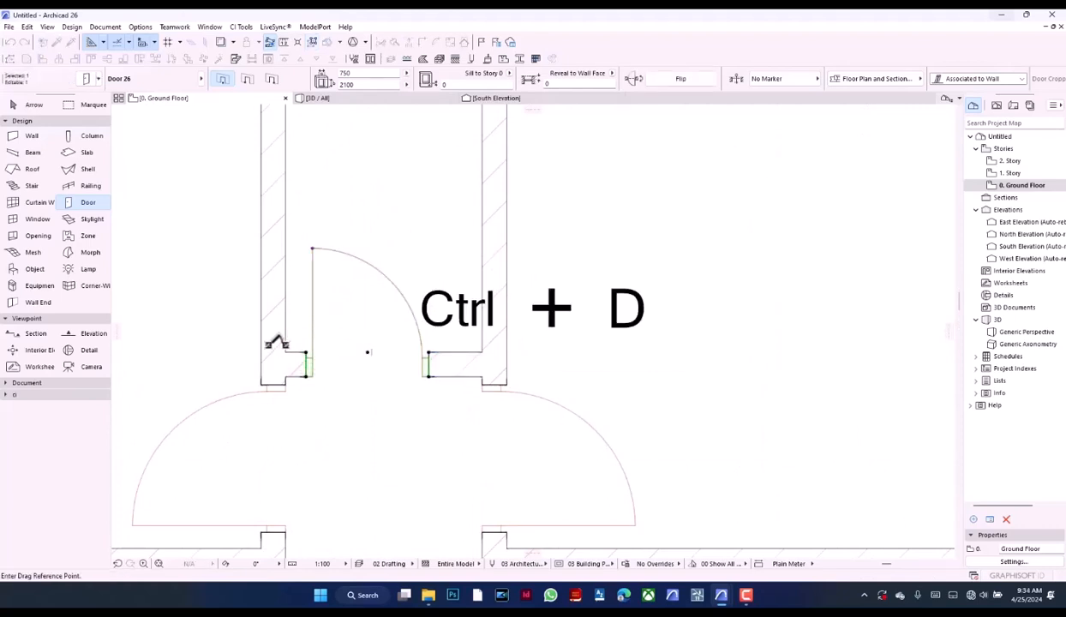
click(304, 349)
click(284, 352)
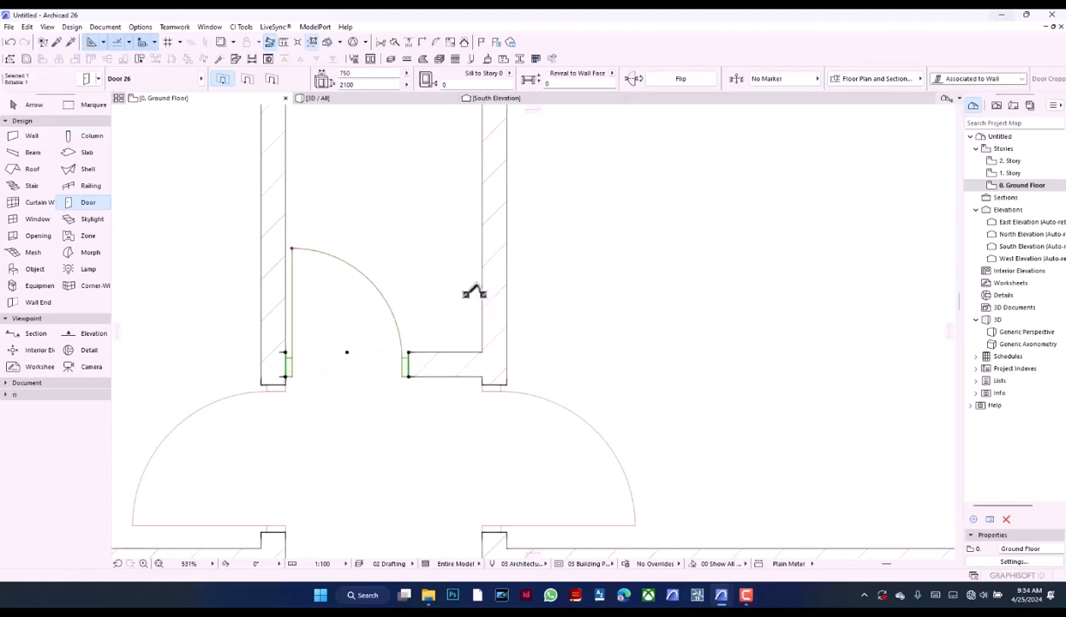
key(ctrl+d)
click(331, 242)
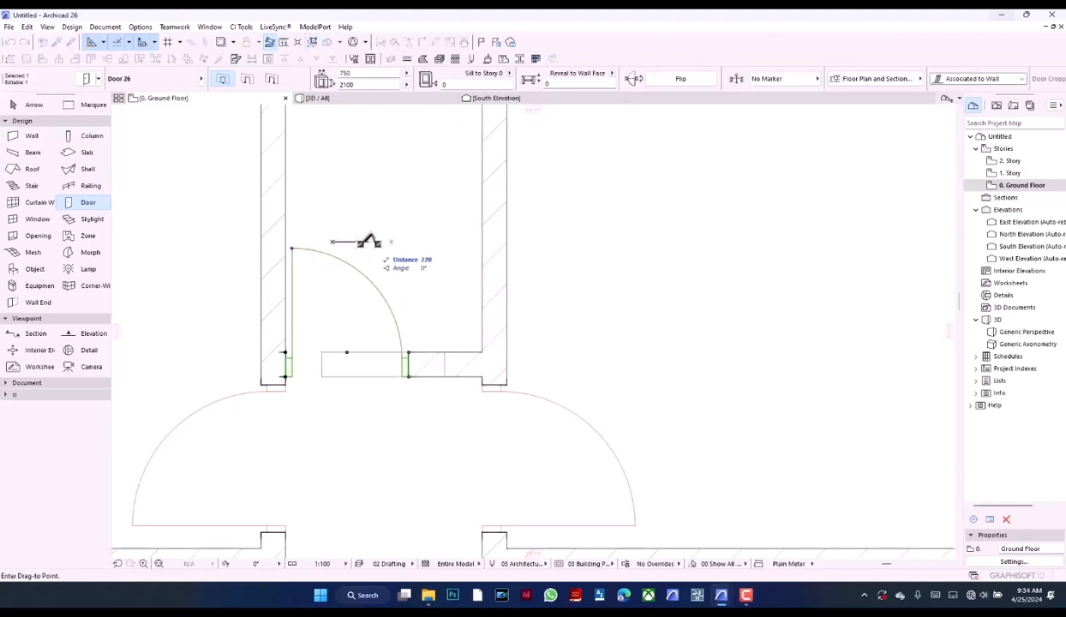
text(100)
key(Return)
scroll(493, 257, down, 10)
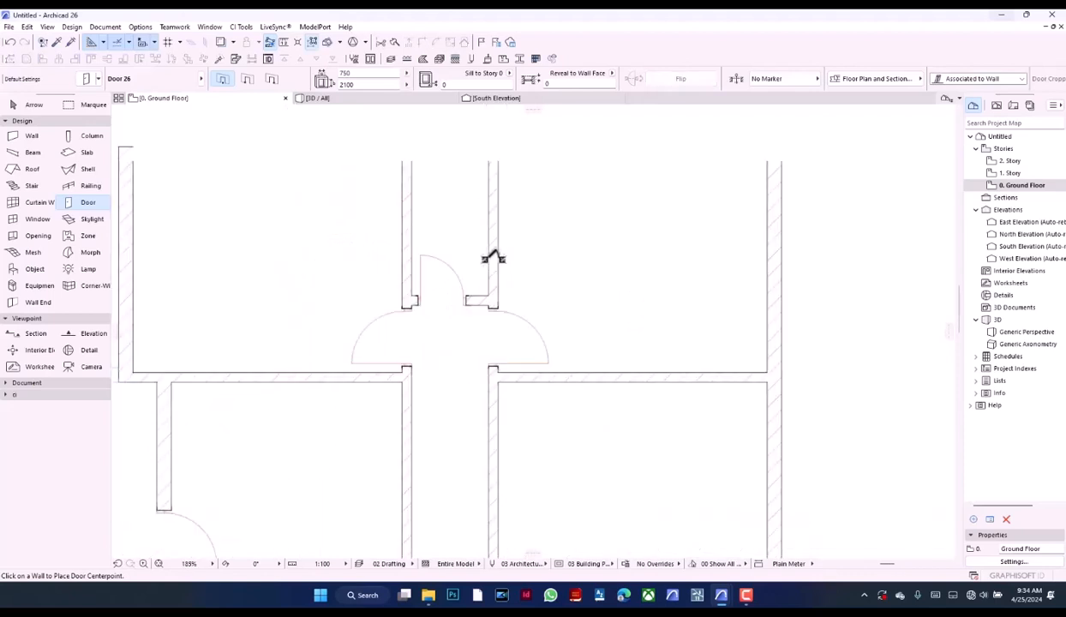
Replace the southeast room's north-wall door with a 900 x 2100 door in its west wall near the north corner, opening into the room
scroll(514, 312, up, 8)
scroll(480, 293, up, 3)
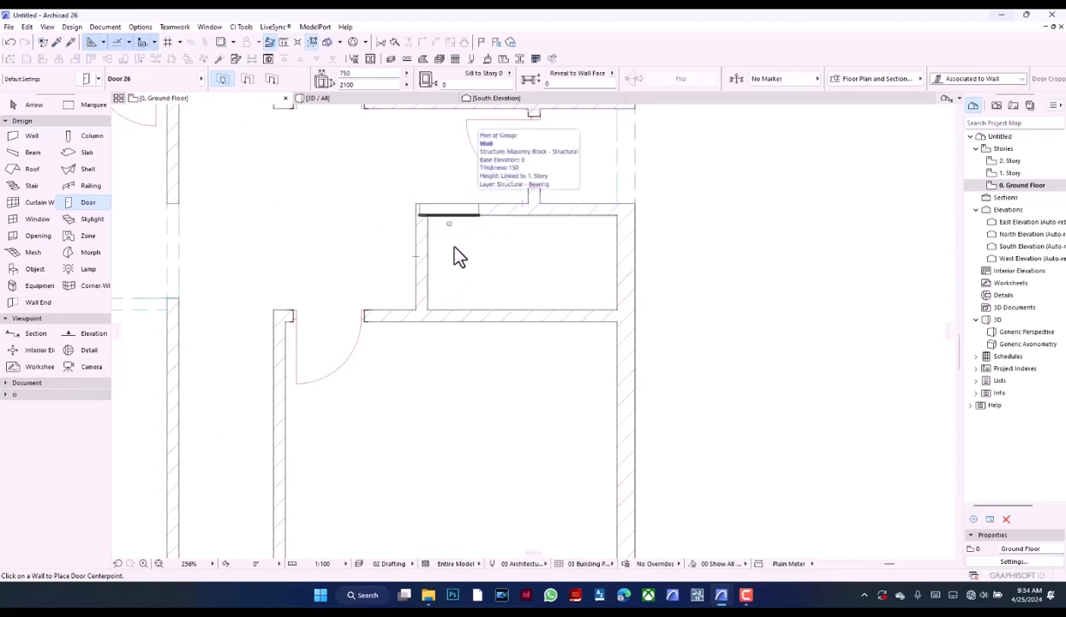
scroll(443, 287, down, 3)
scroll(437, 278, down, 1)
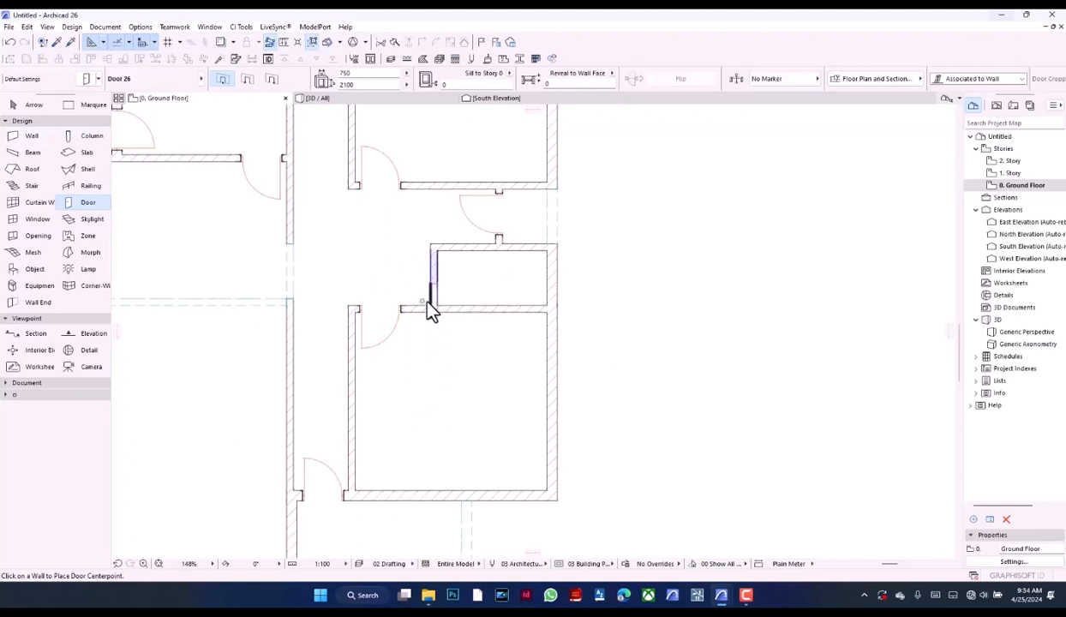
scroll(368, 351, up, 4)
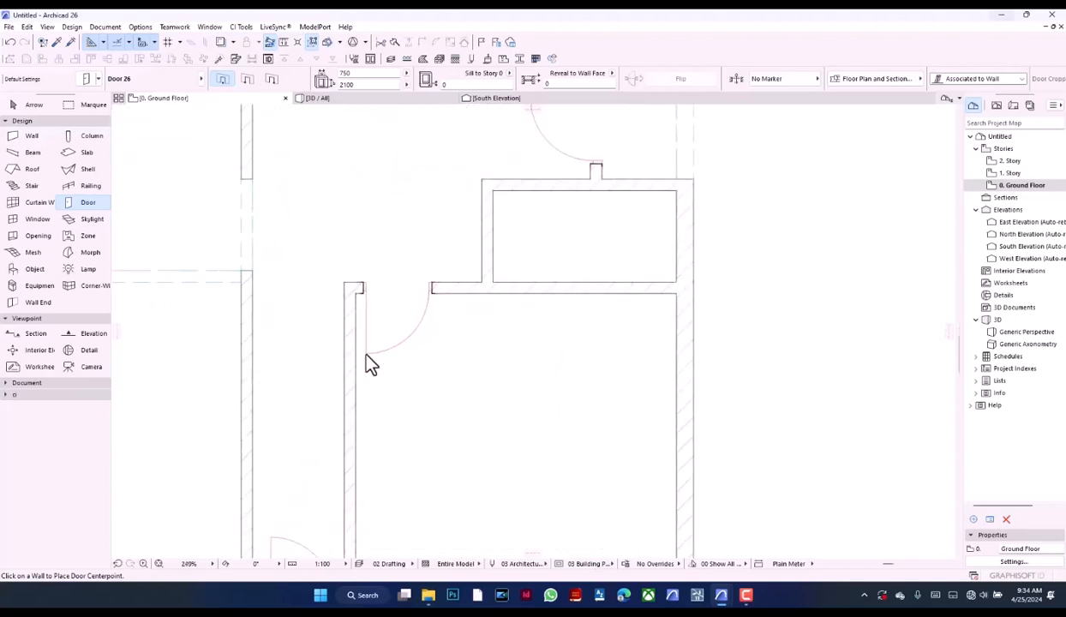
alt+click(370, 351)
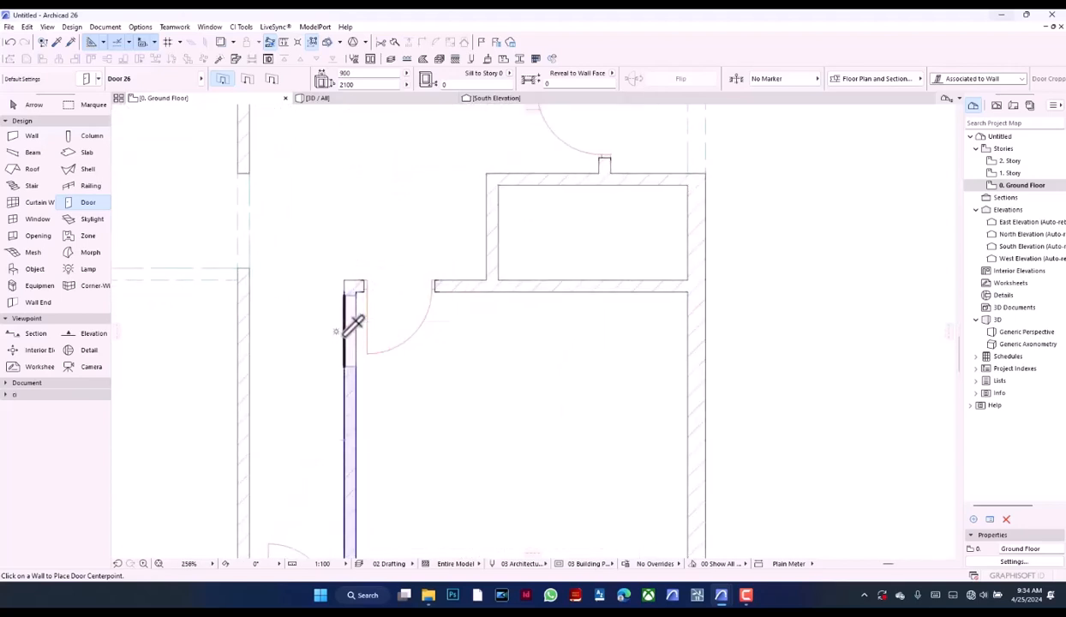
click(350, 333)
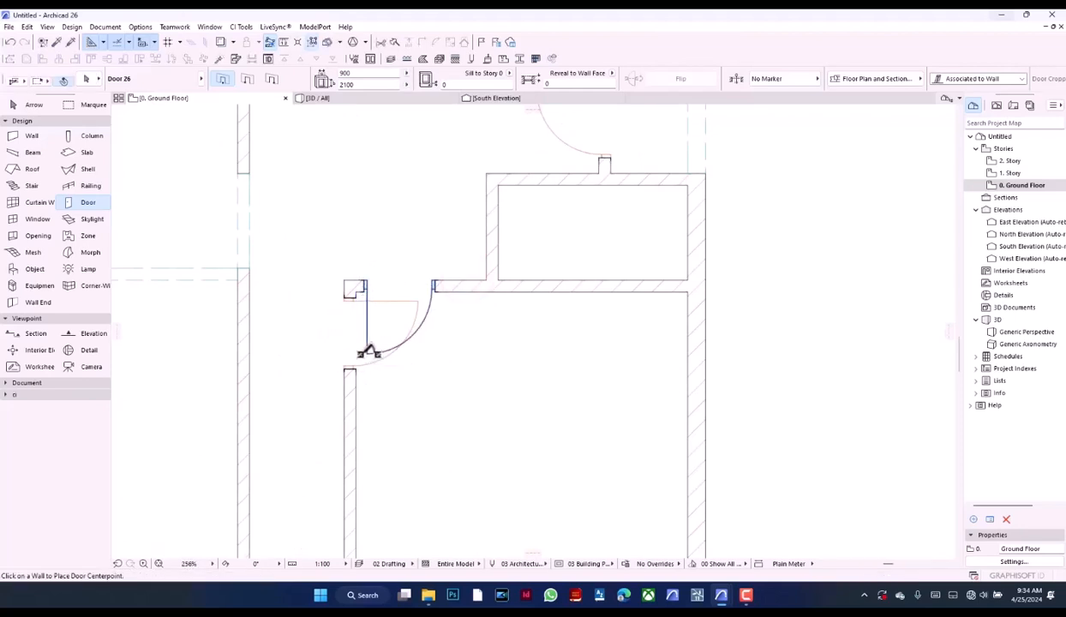
click(369, 351)
key(BackSpace)
Move the southeast room's west-wall door north to the room's north wall face and offset it 100 mm south from there
scroll(385, 313, up, 3)
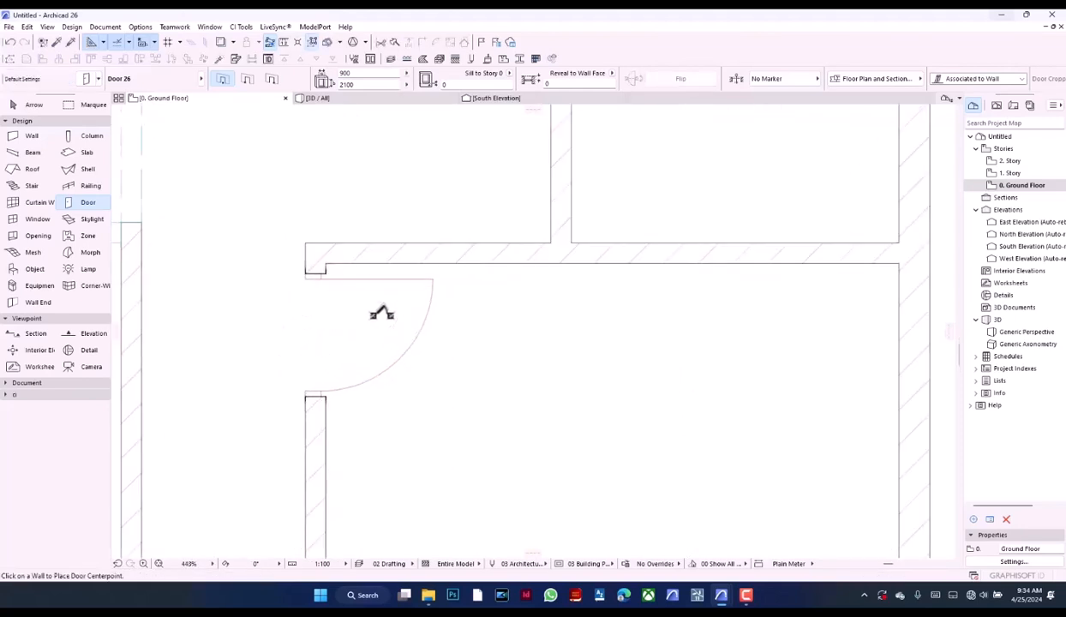
click(328, 273)
key(ctrl+d)
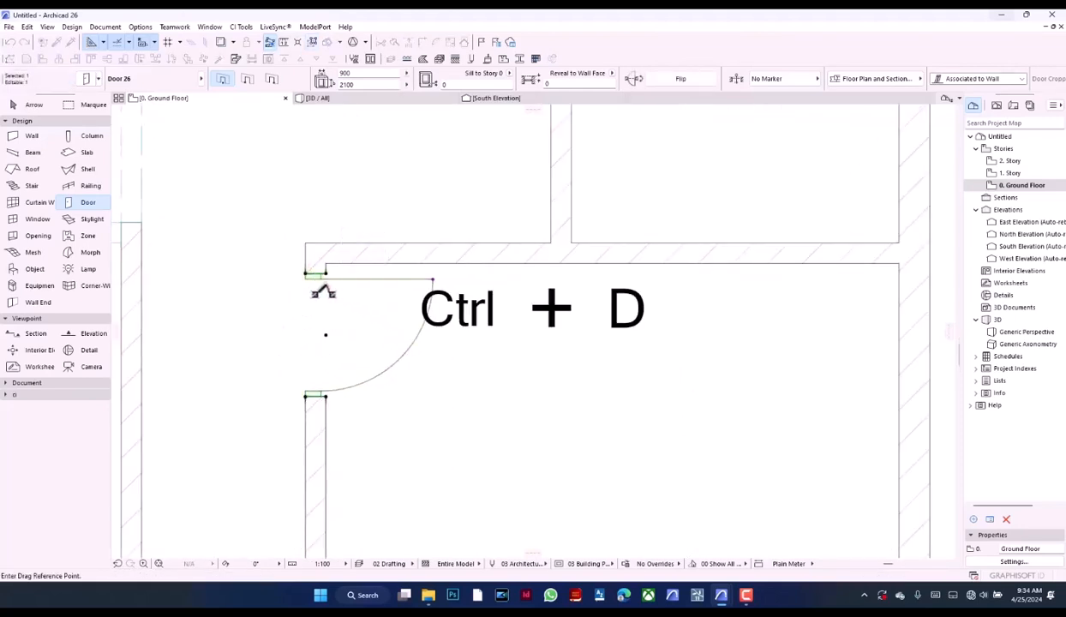
click(326, 271)
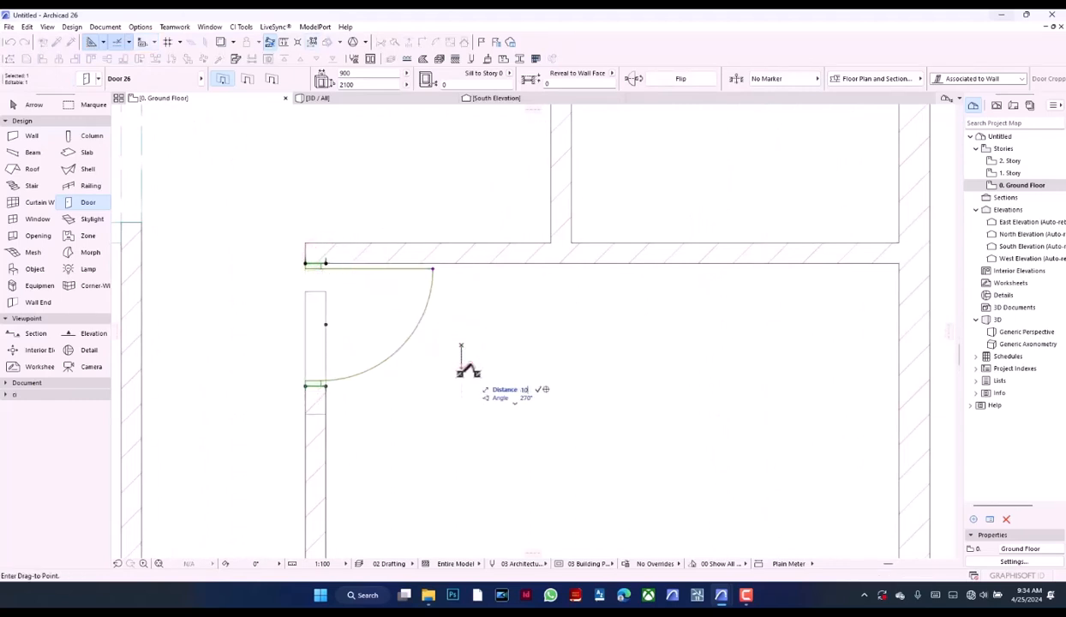
key(Return)
click(473, 379)
Place a 900 x 2100 door in the north wall of the small room above the southeast room, opening southward into it
scroll(473, 379, down, 3)
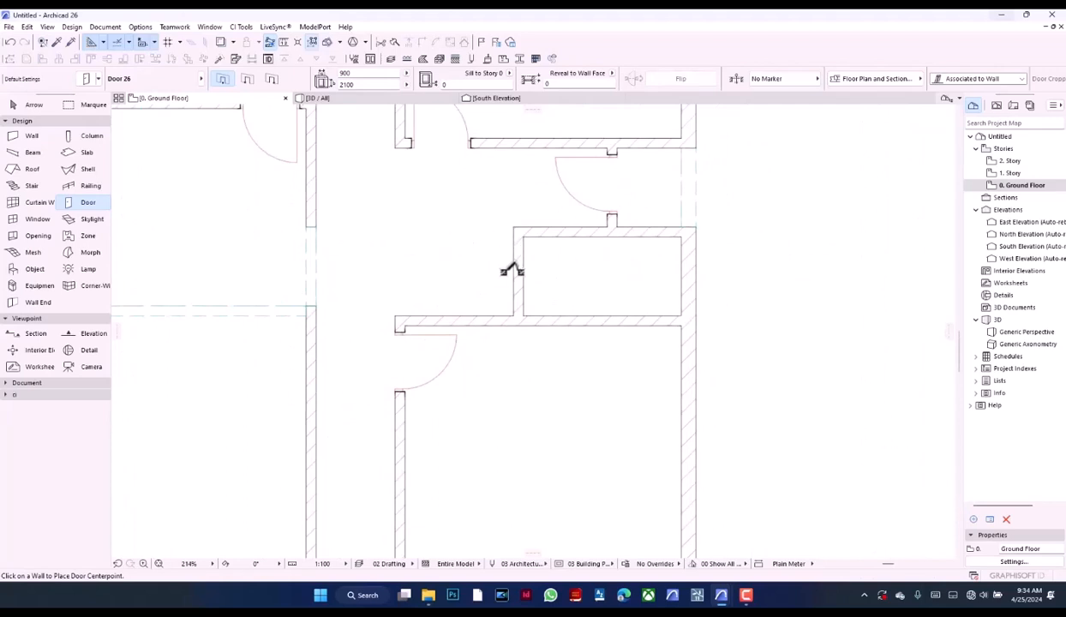
scroll(506, 291, down, 3)
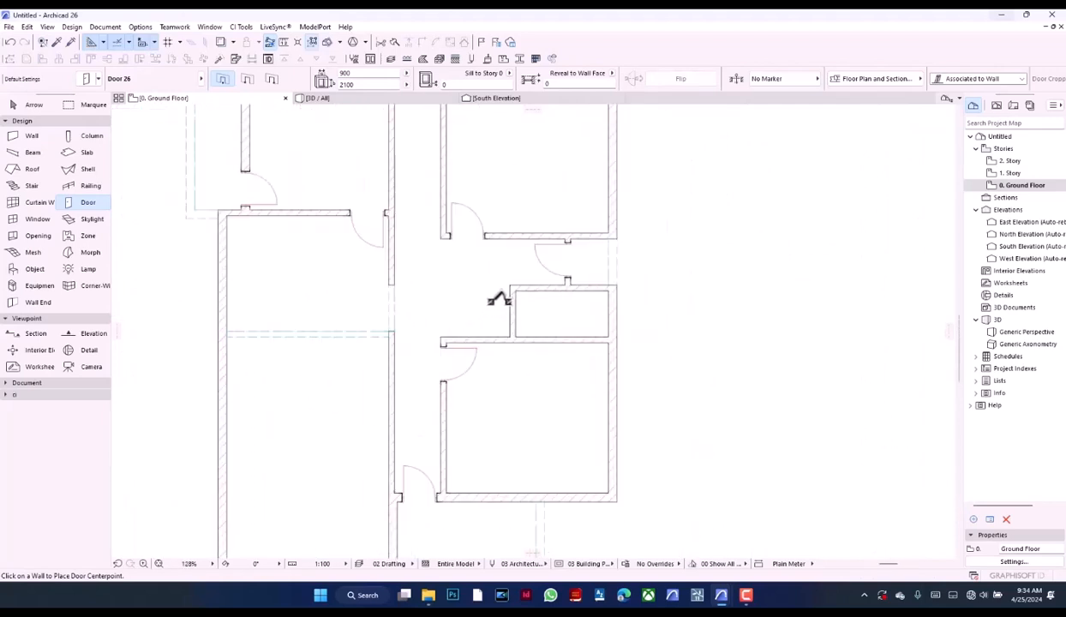
scroll(499, 299, up, 3)
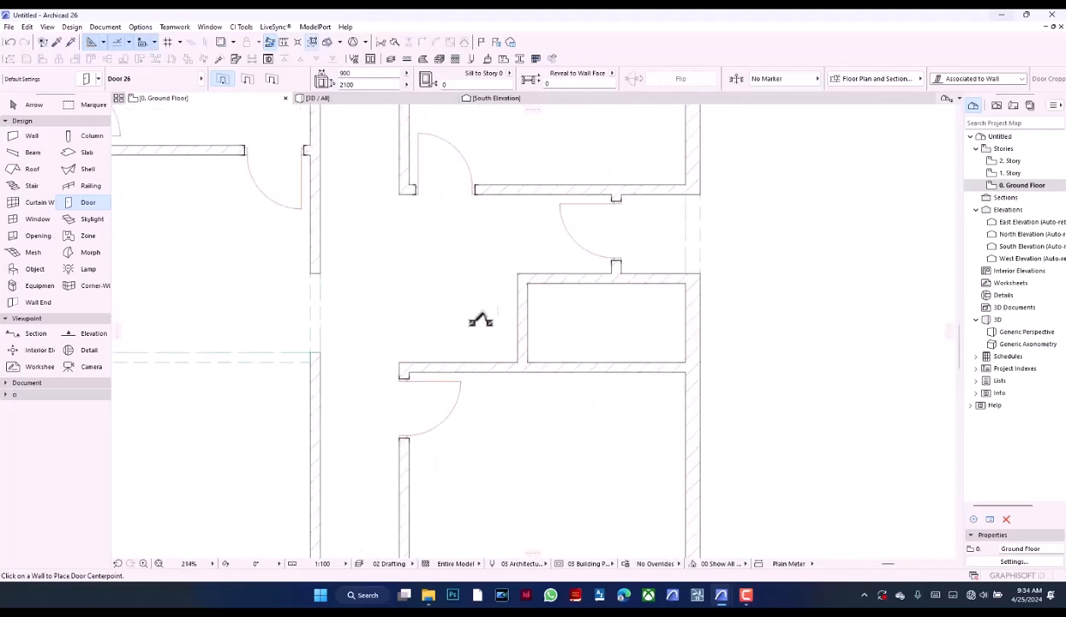
click(560, 268)
click(554, 310)
scroll(563, 271, up, 3)
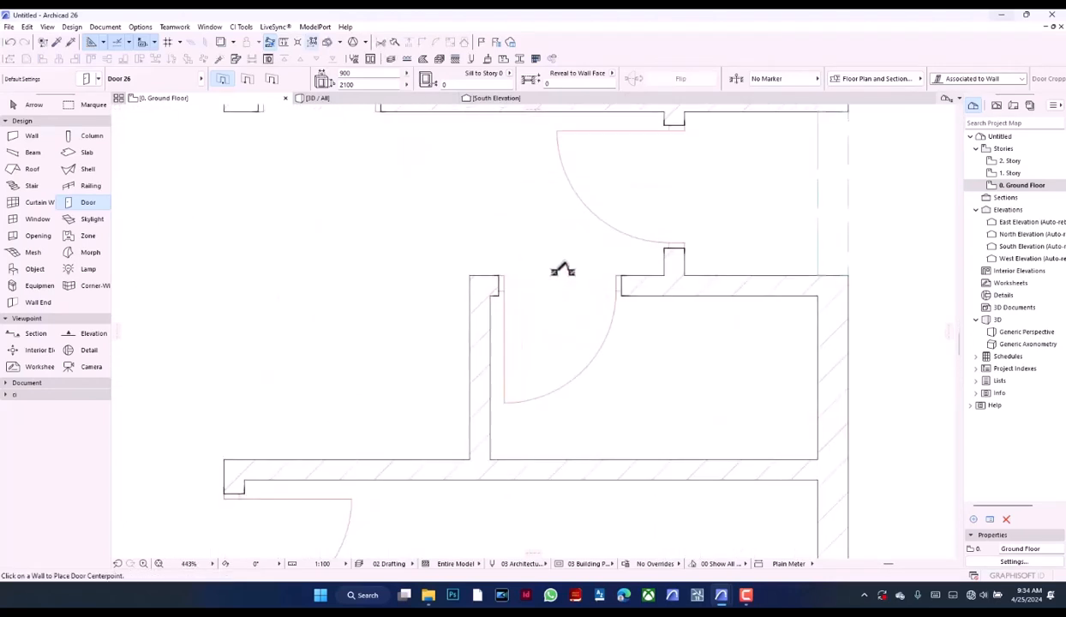
Set the width of the small east room's north-wall door to 750 mm
scroll(513, 330, down, 3)
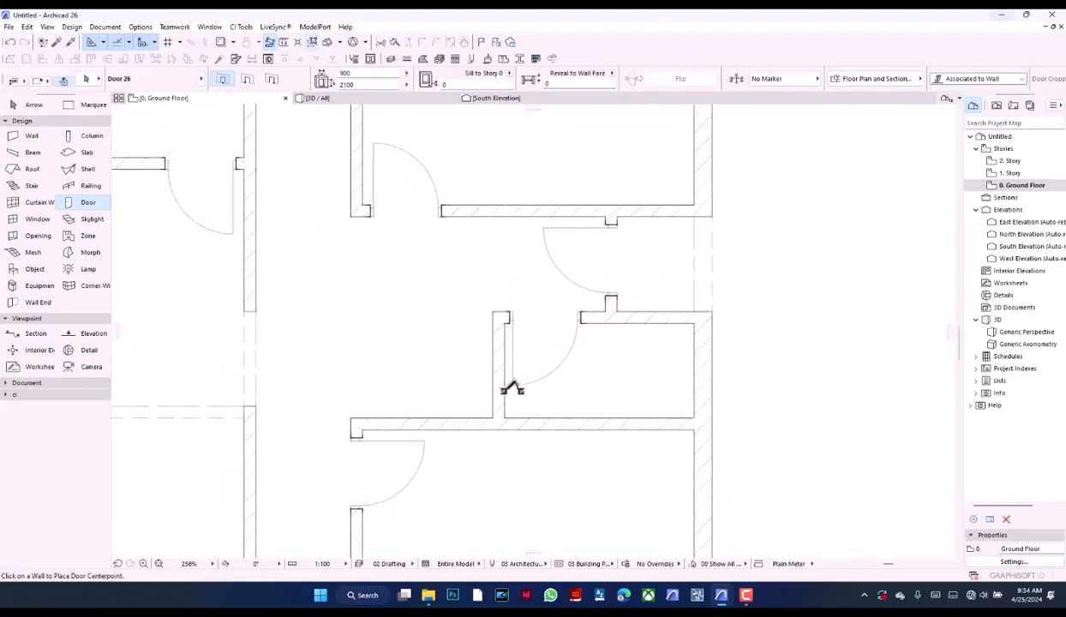
click(512, 386)
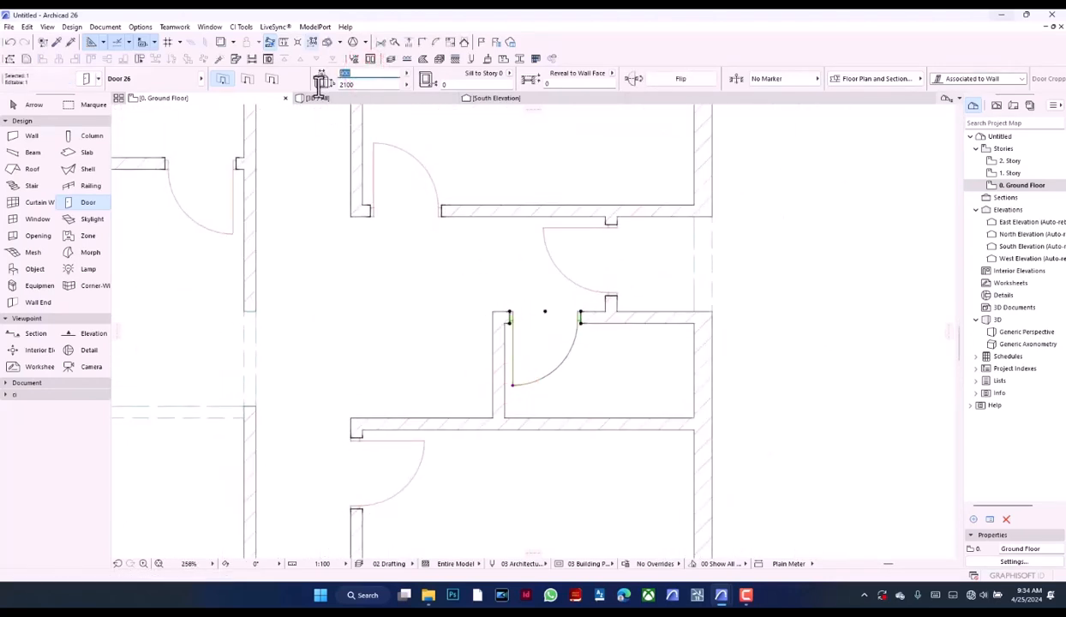
text(750)
key(Return)
scroll(489, 275, up, 2)
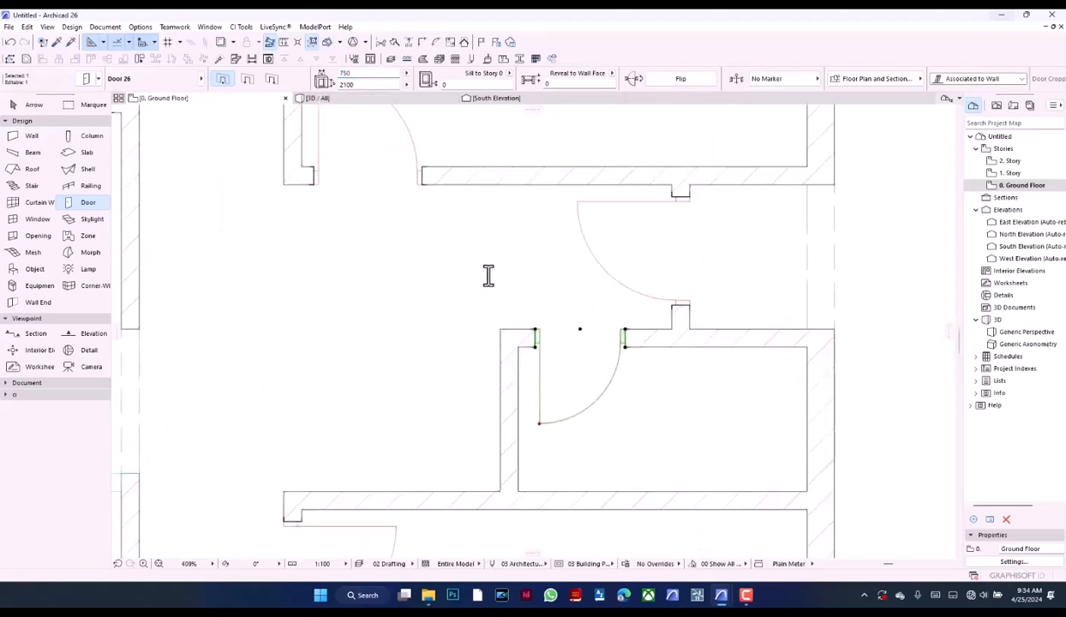
Move the small east room's door west to the room's west wall face and offset it east by the other doors' gap
scroll(488, 275, up, 3)
key(ctrl+d)
click(588, 415)
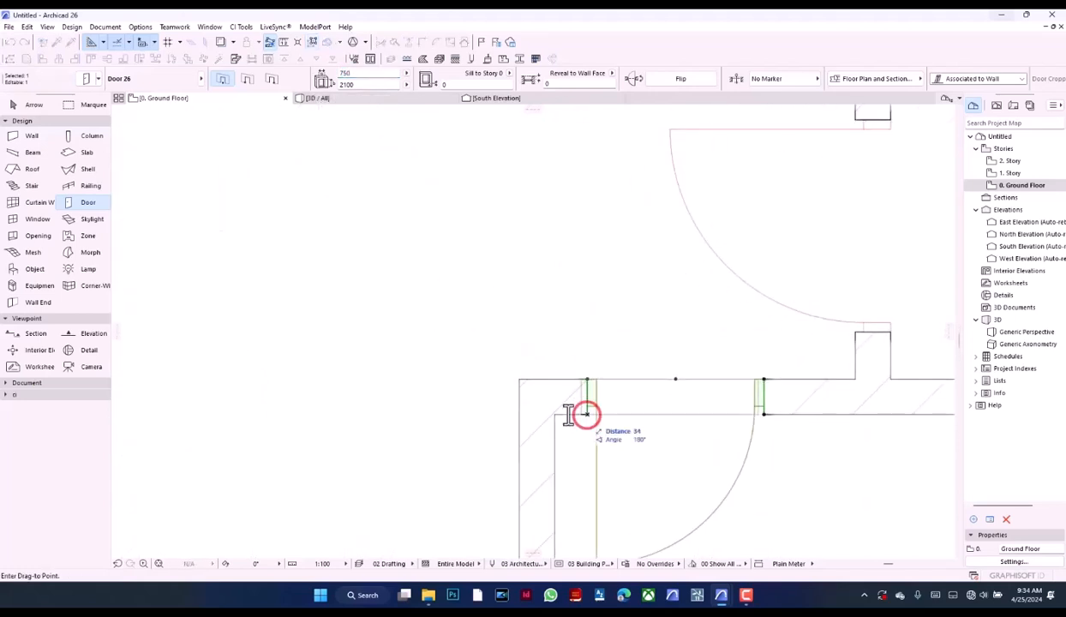
click(554, 414)
click(500, 273)
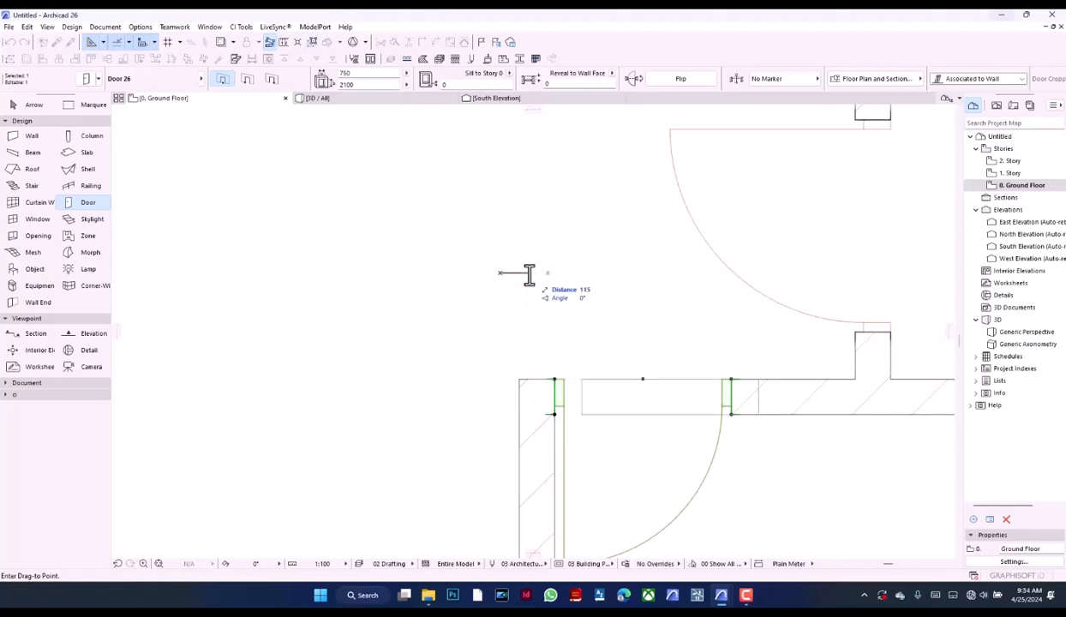
key(Return)
scroll(528, 335, down, 4)
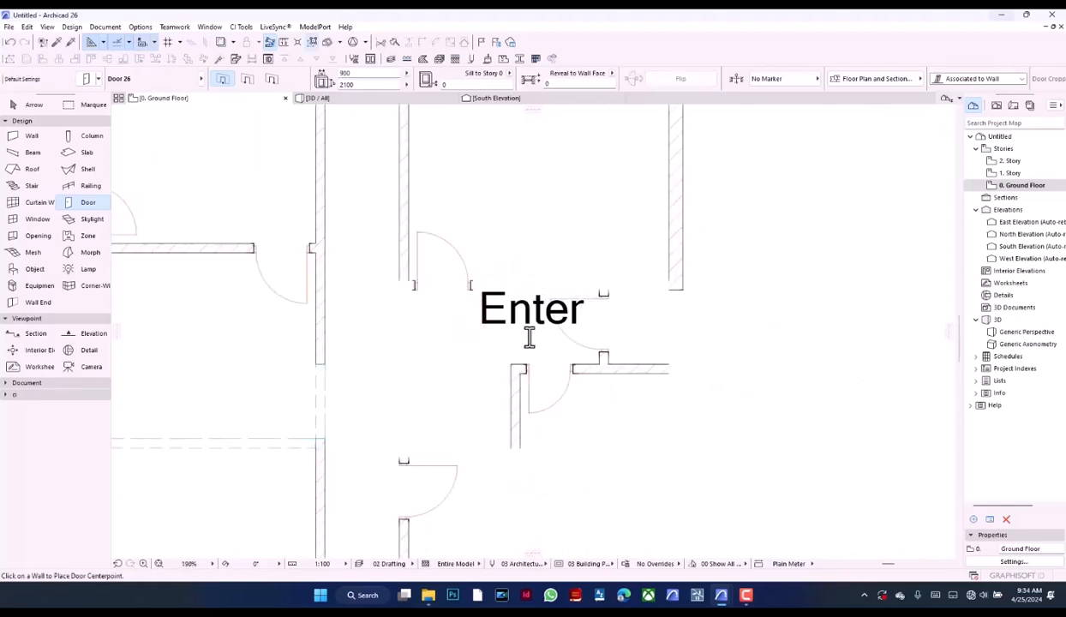
scroll(465, 307, down, 2)
scroll(423, 143, up, 8)
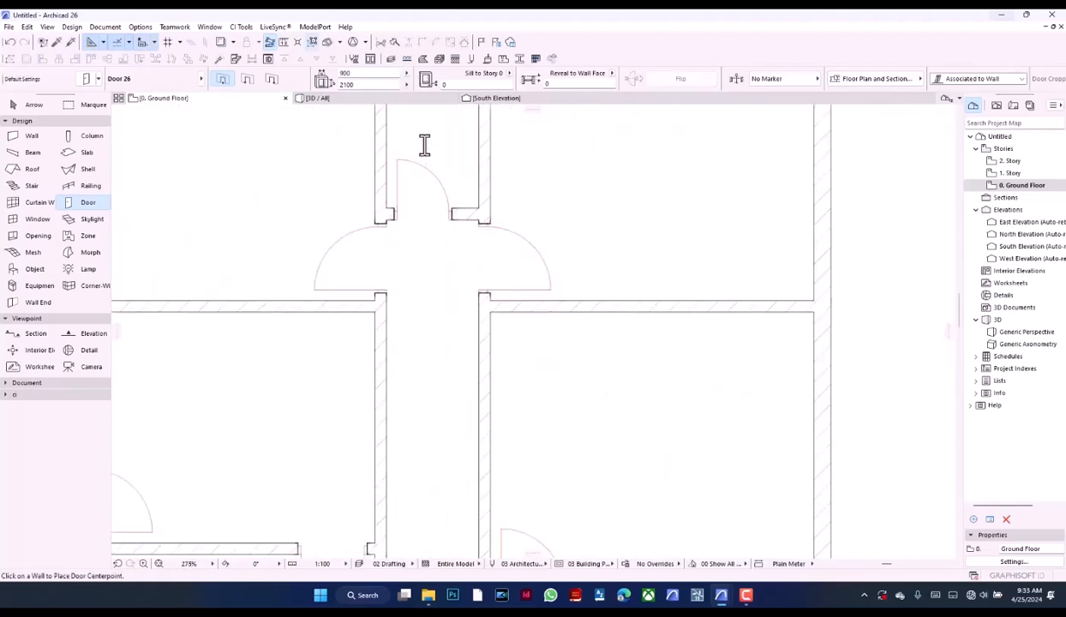
scroll(420, 235, up, 3)
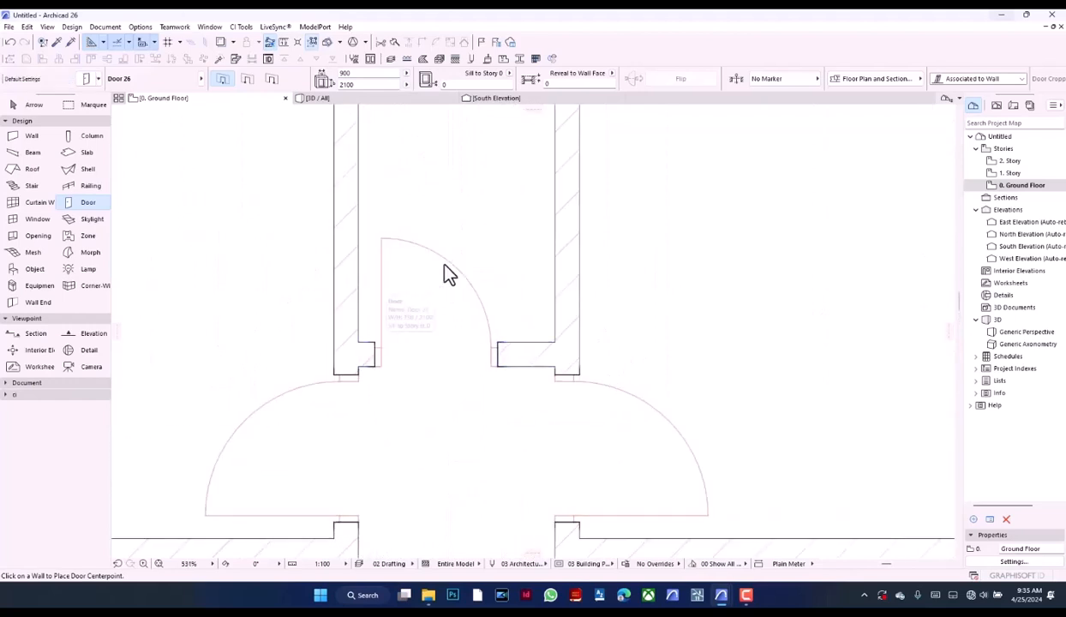
scroll(444, 264, down, 9)
scroll(463, 267, down, 2)
scroll(454, 273, up, 12)
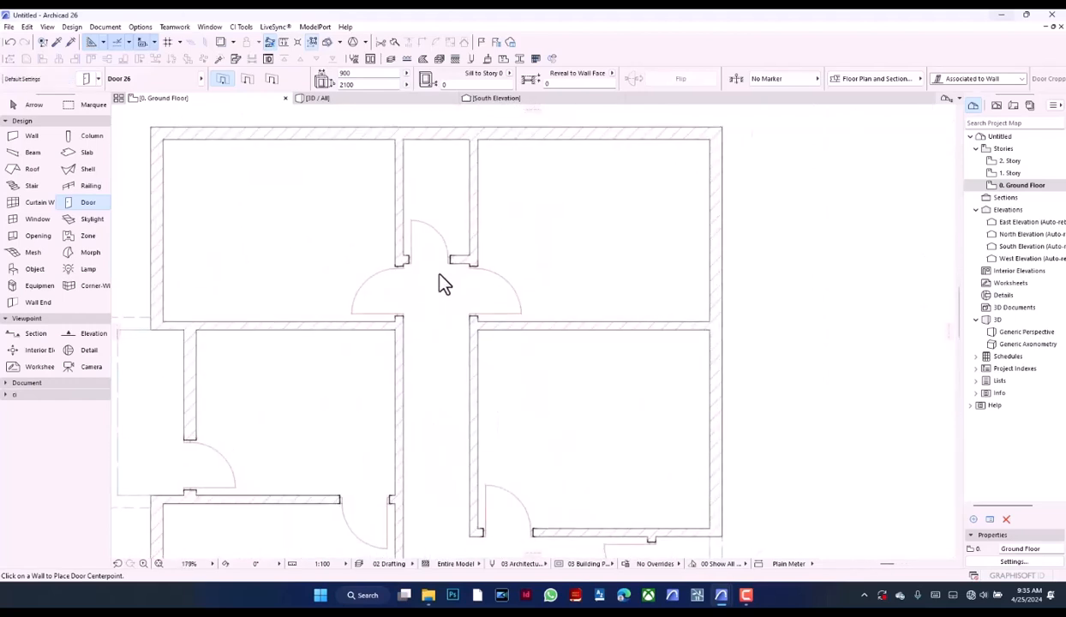
click(324, 249)
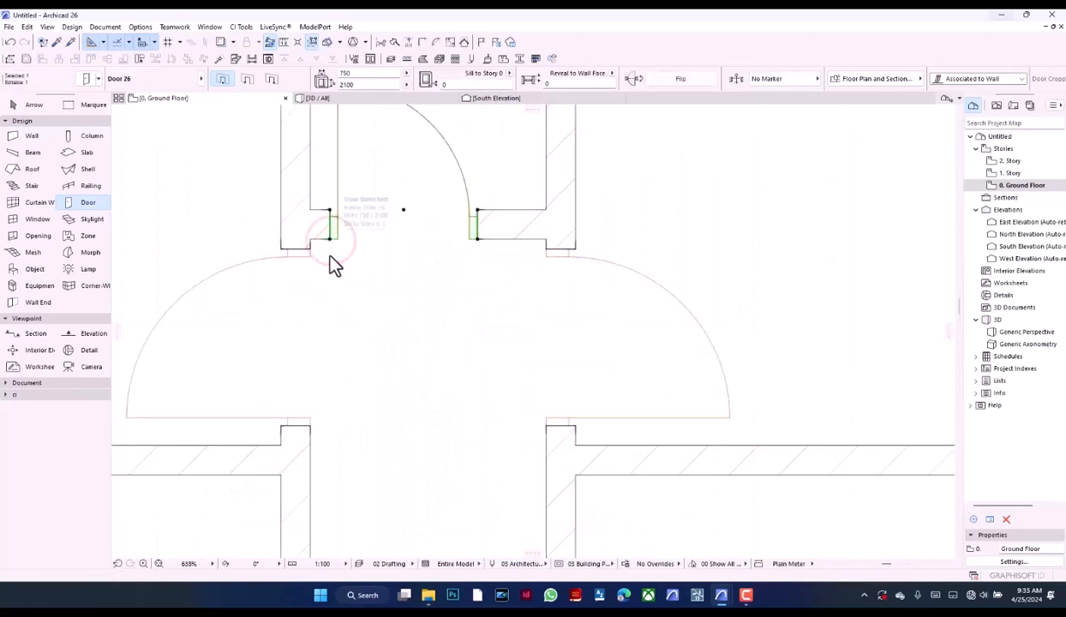
key(ctrl+d)
click(329, 239)
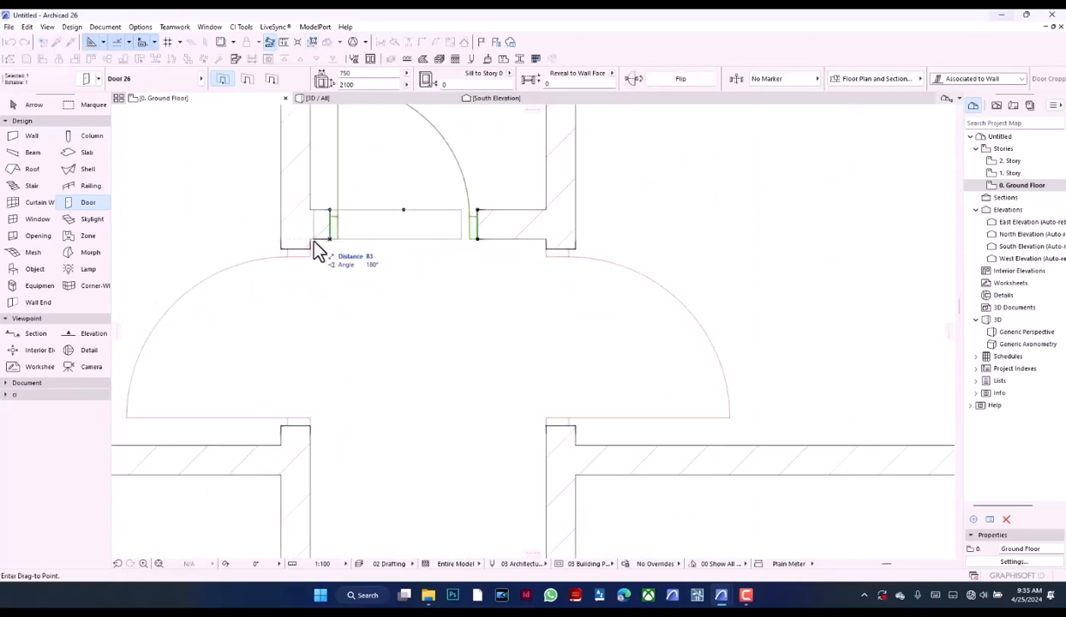
key(Escape)
scroll(386, 270, down, 12)
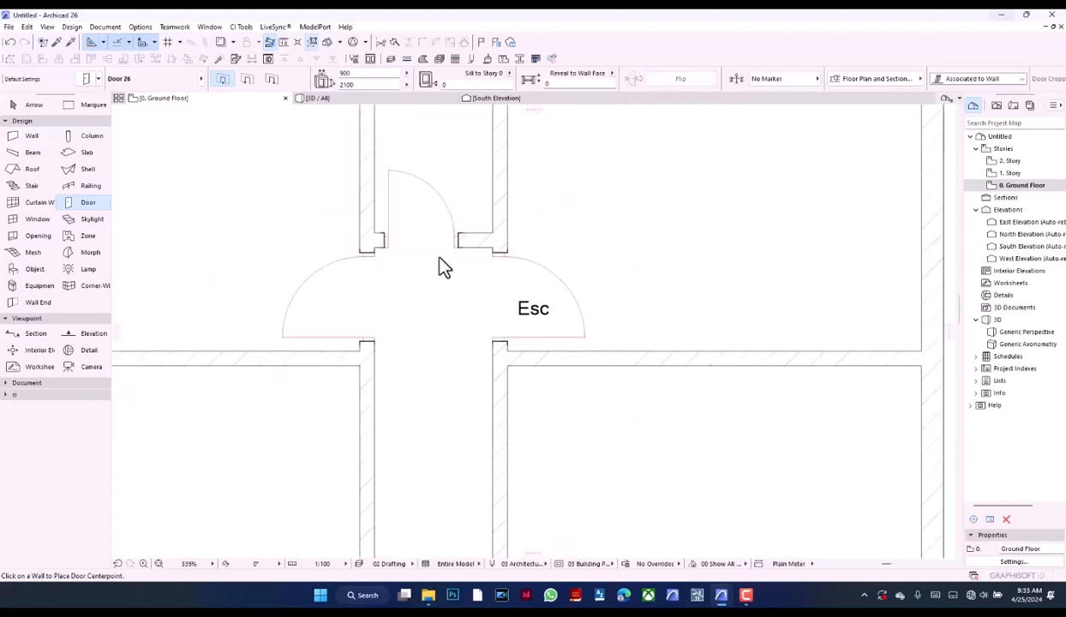
Start the Window tool and set its defaults to a 900 mm sill height and a 1200 mm window height
scroll(507, 429, up, 3)
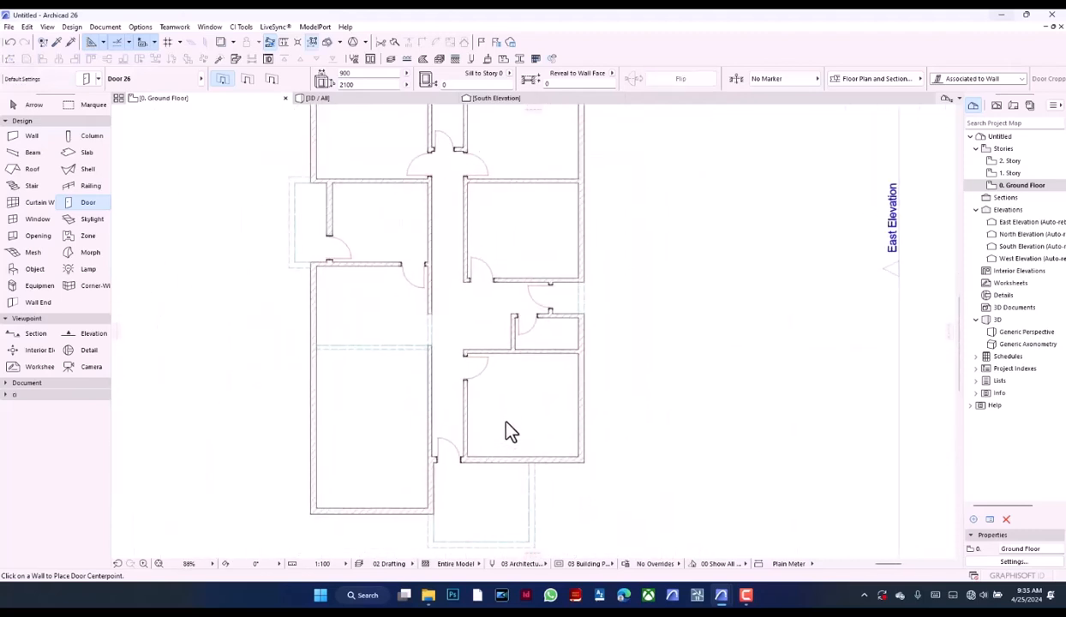
scroll(472, 368, down, 3)
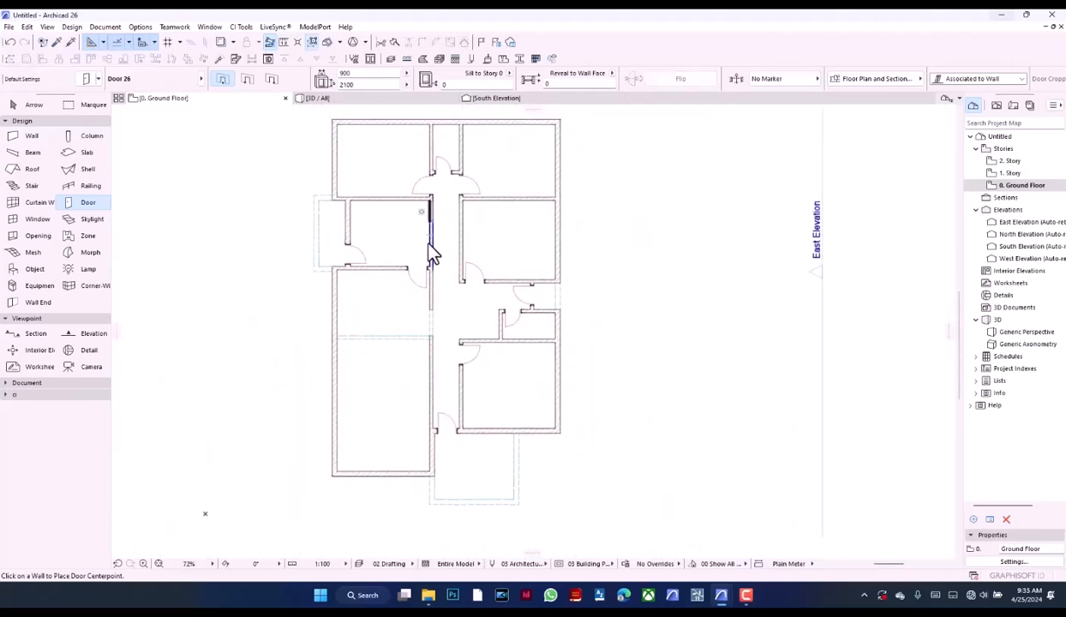
scroll(463, 326, down, 2)
scroll(476, 310, up, 1)
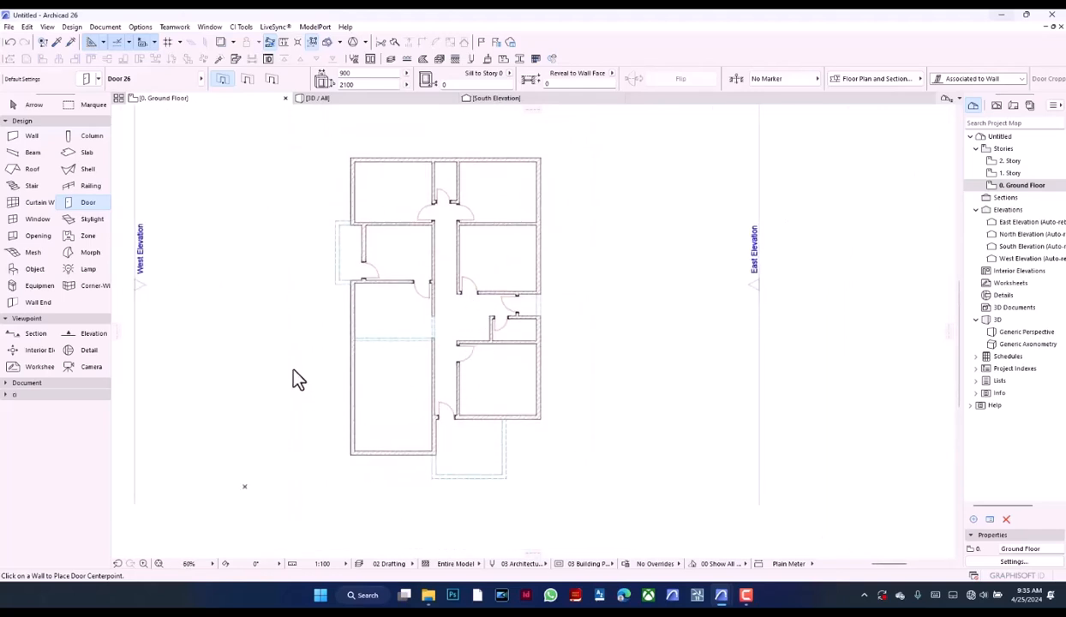
click(26, 219)
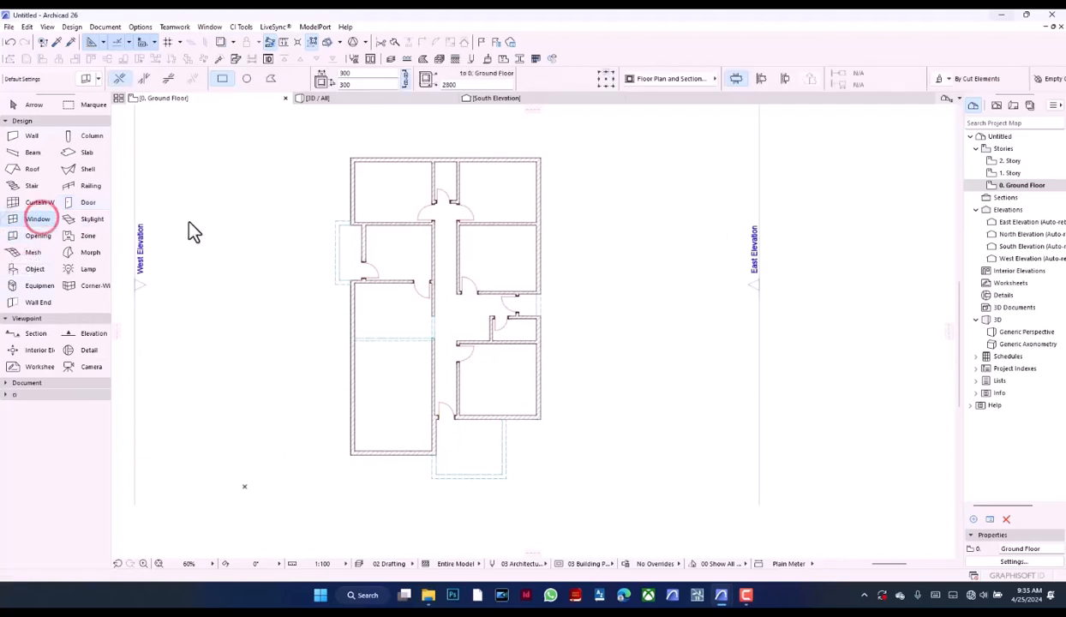
click(452, 84)
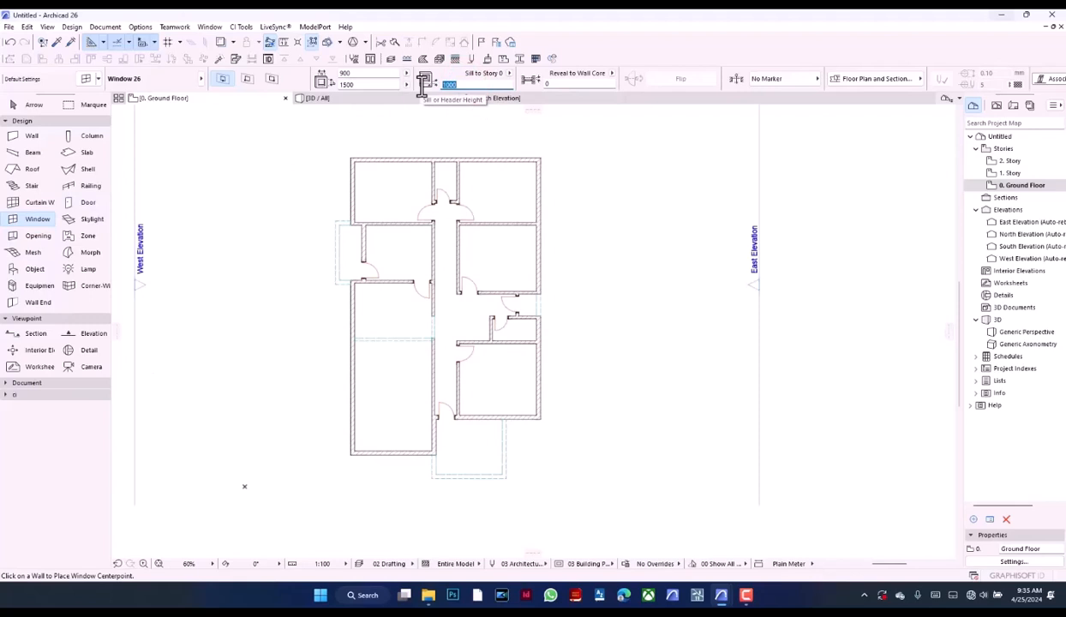
text(900)
key(Return)
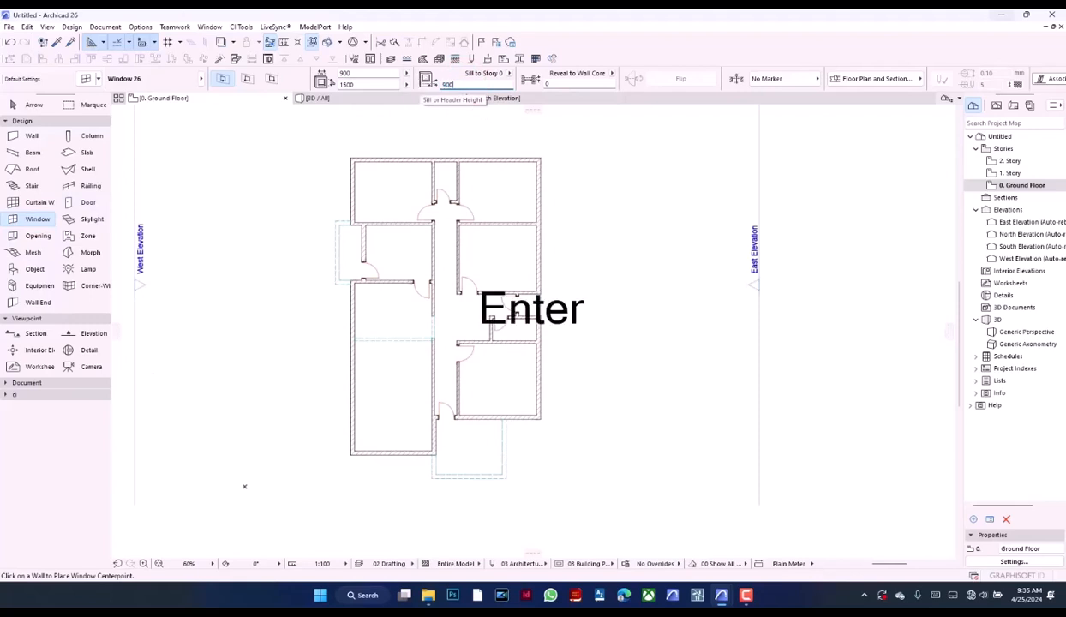
click(367, 84)
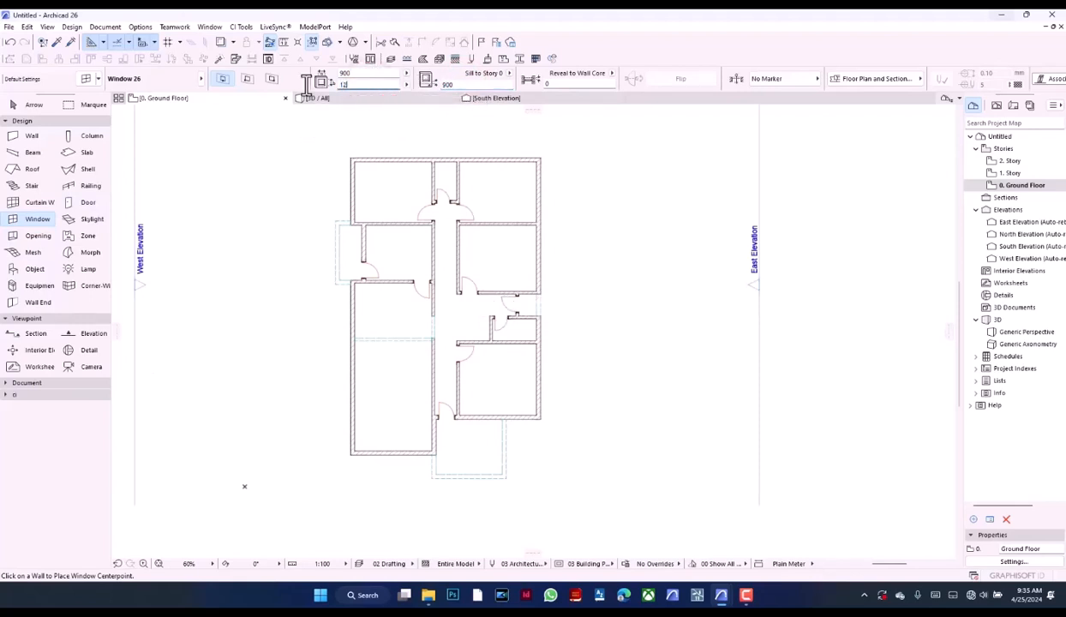
Choose Double Sash Window 26 from the basic windows as the default window type
click(83, 83)
scroll(348, 215, up, 5)
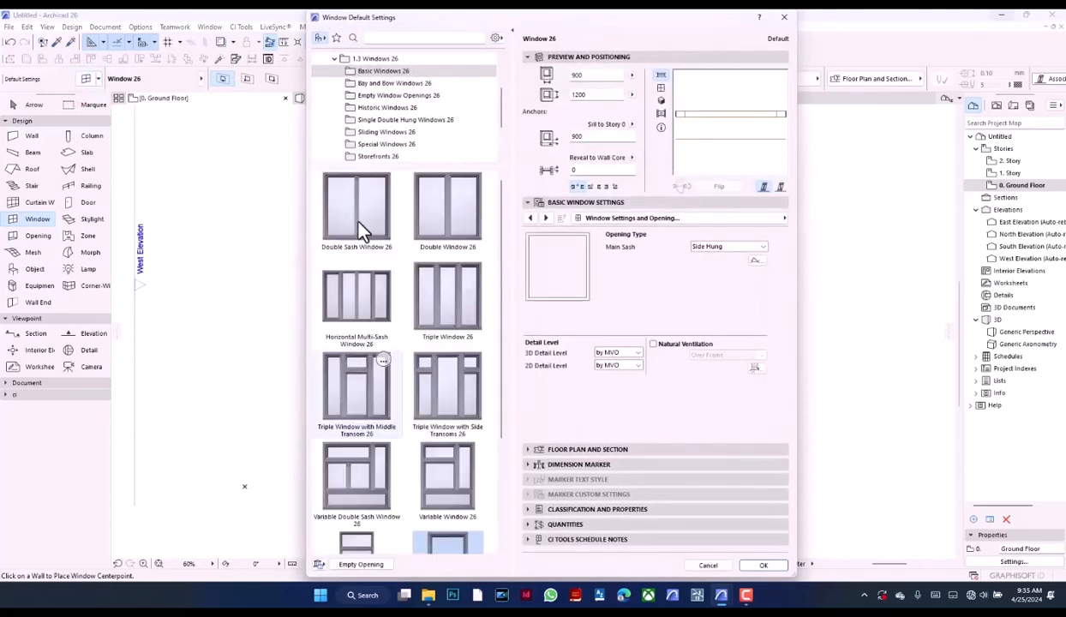
click(355, 219)
click(737, 218)
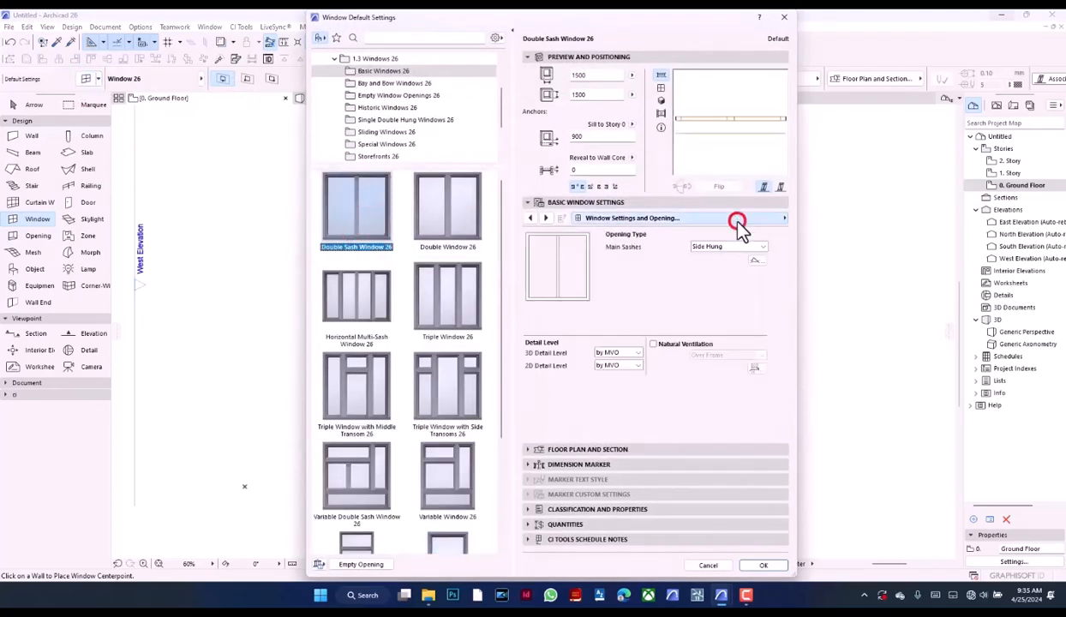
click(832, 236)
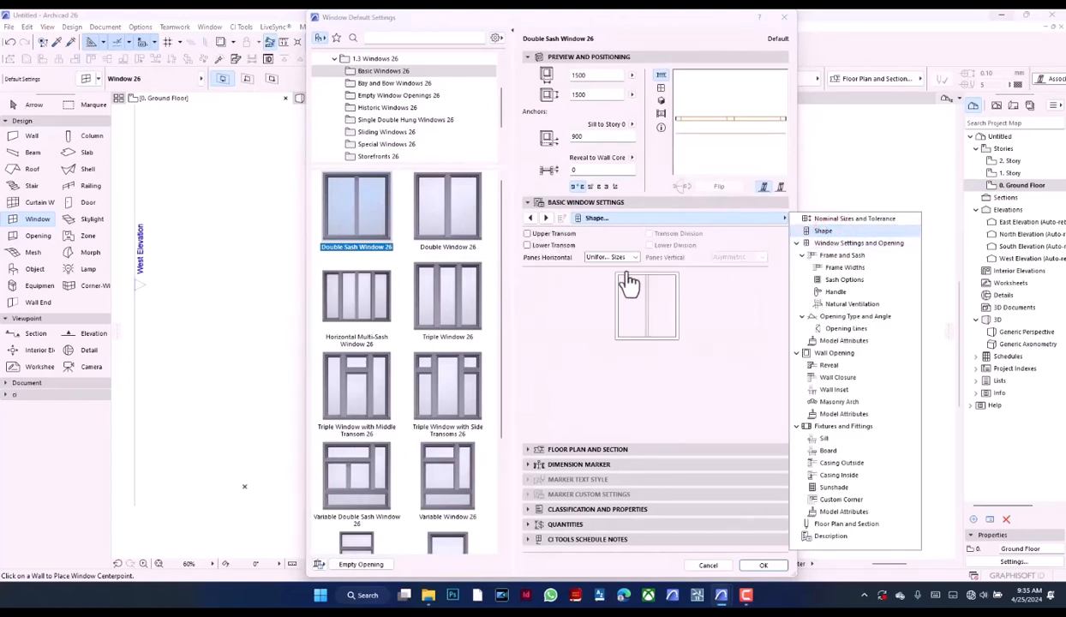
click(600, 257)
click(582, 317)
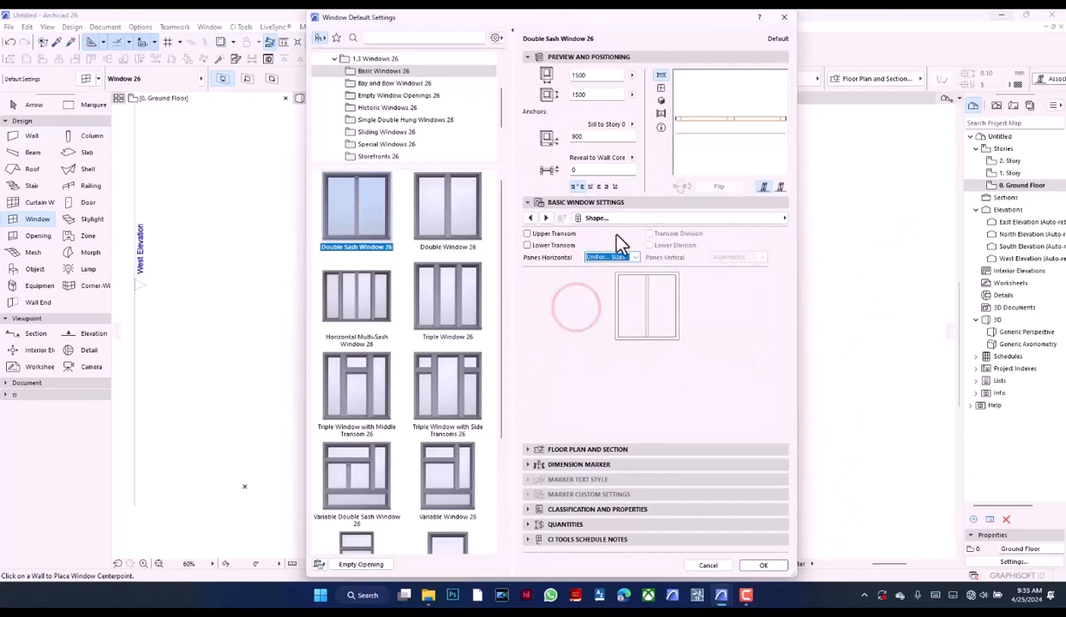
Enable uniform sashes in the sash options, show the elevation preview and set the sash type to Divided
click(630, 219)
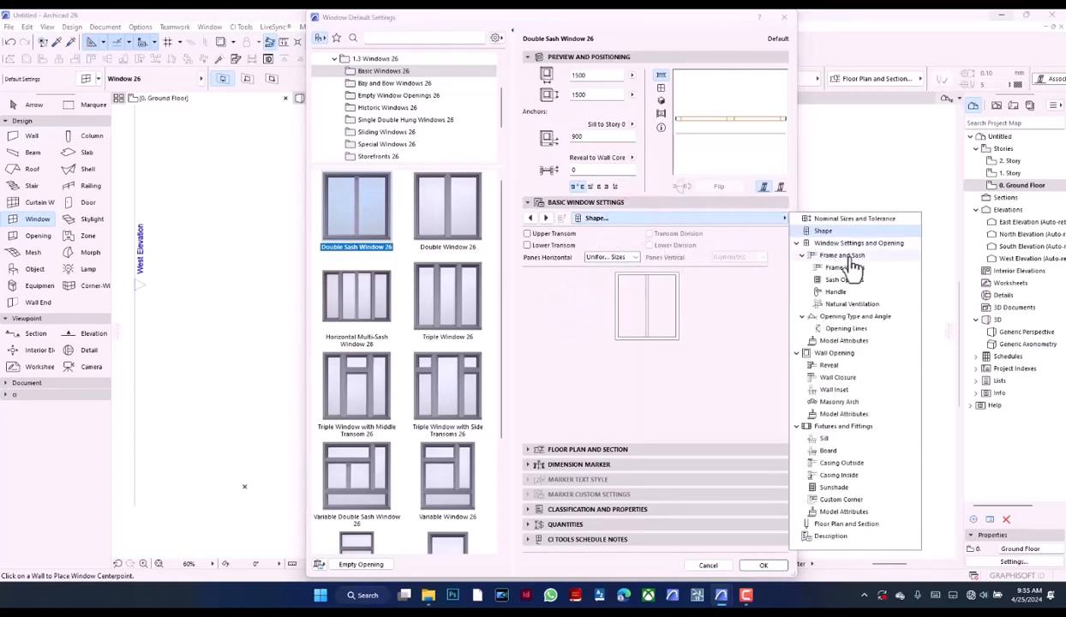
click(845, 280)
click(682, 282)
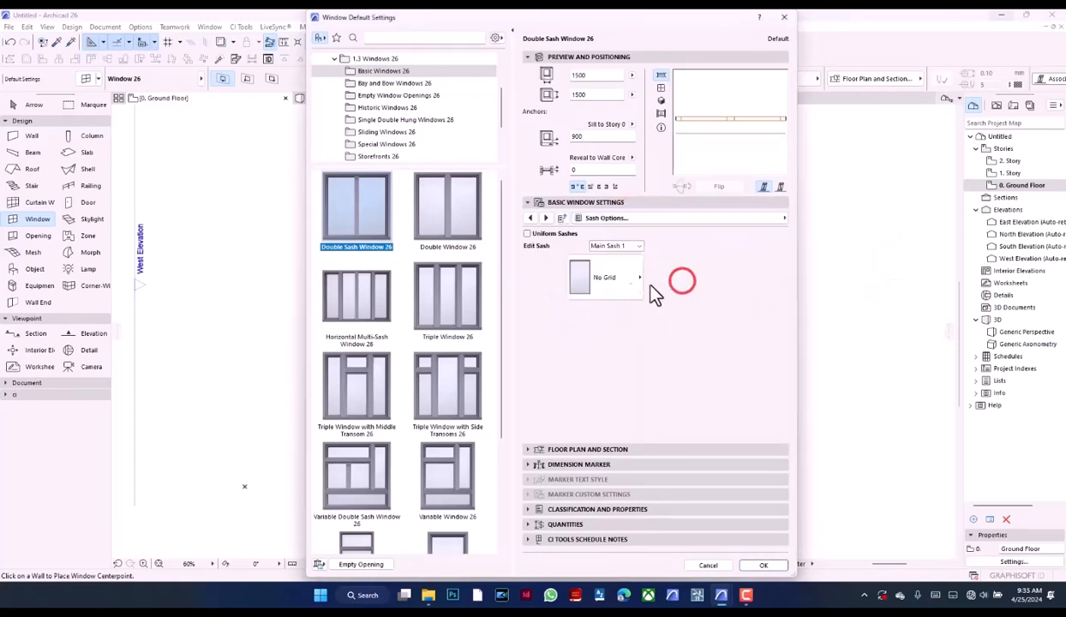
click(528, 233)
click(661, 88)
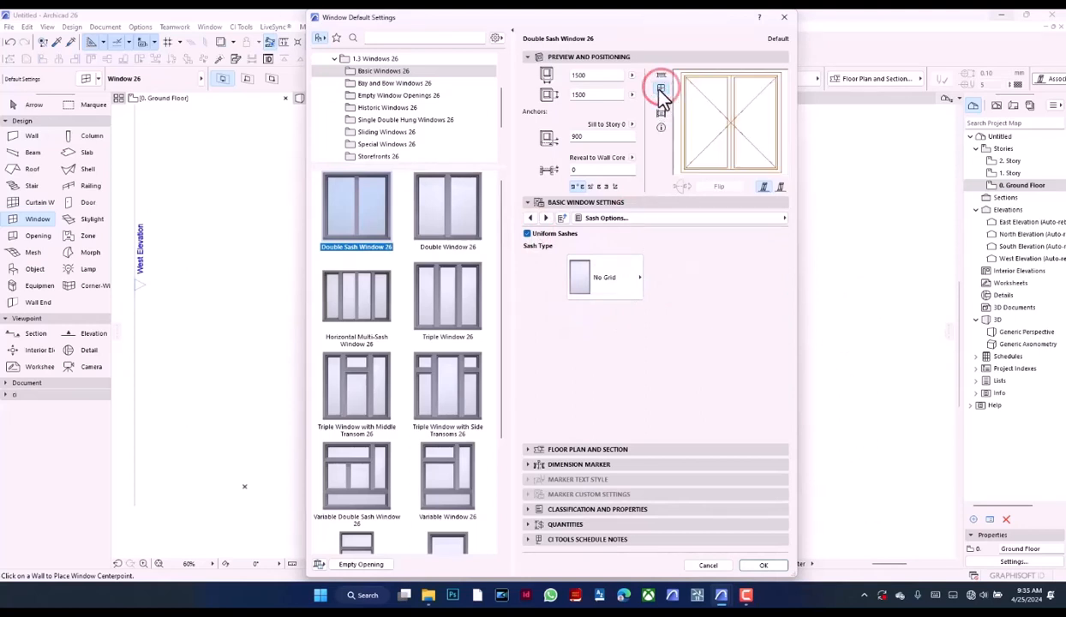
click(636, 279)
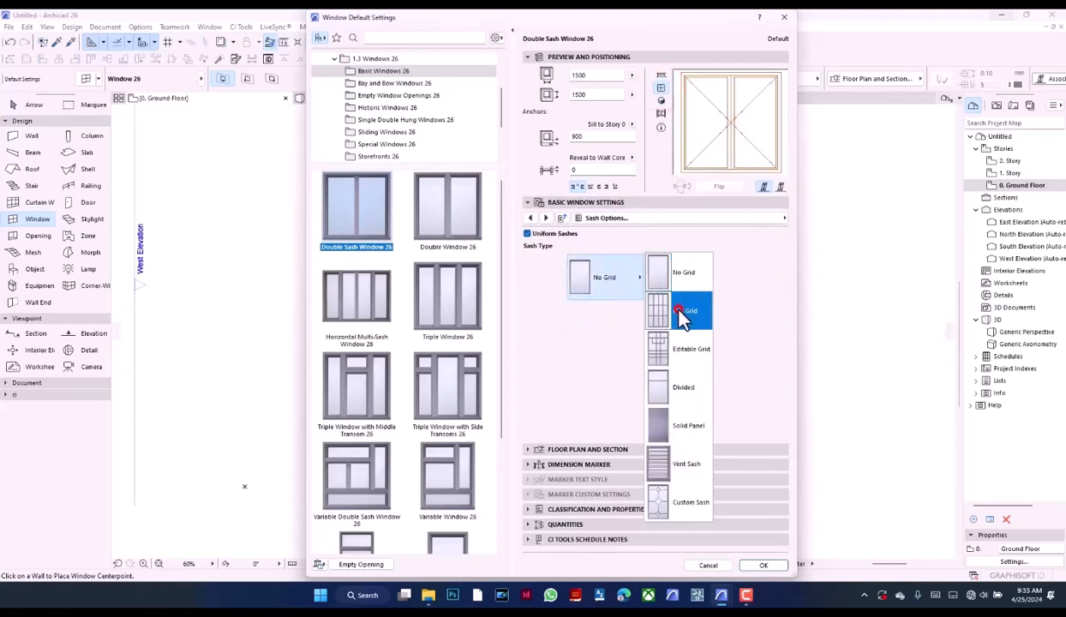
click(659, 304)
click(611, 283)
click(681, 392)
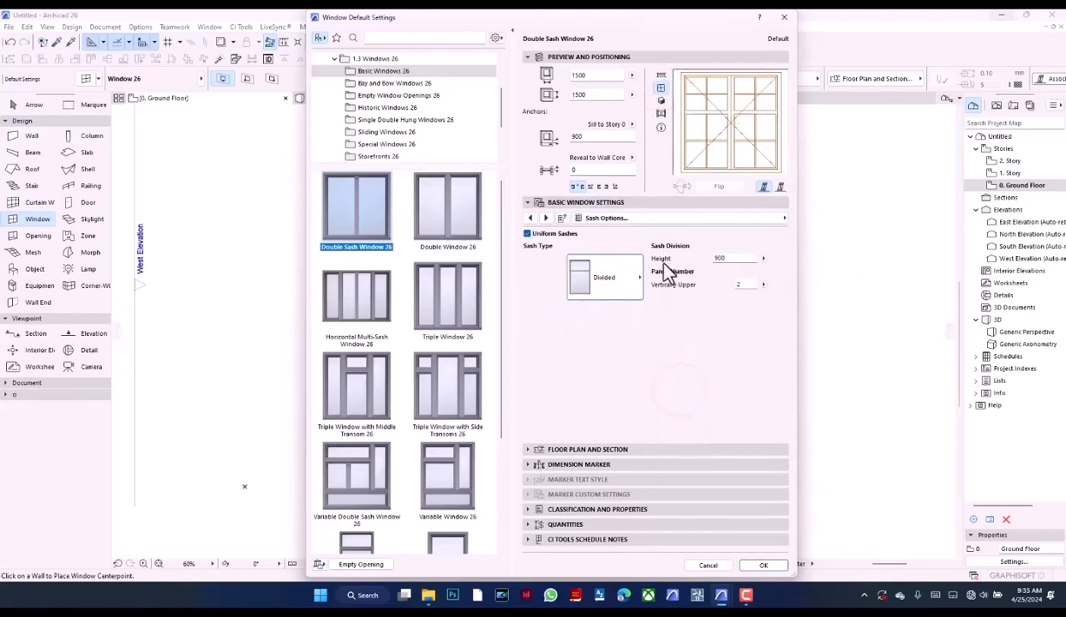
Set the vertical and horizontal pane numbers of both the upper and lower sash parts to 1
click(745, 286)
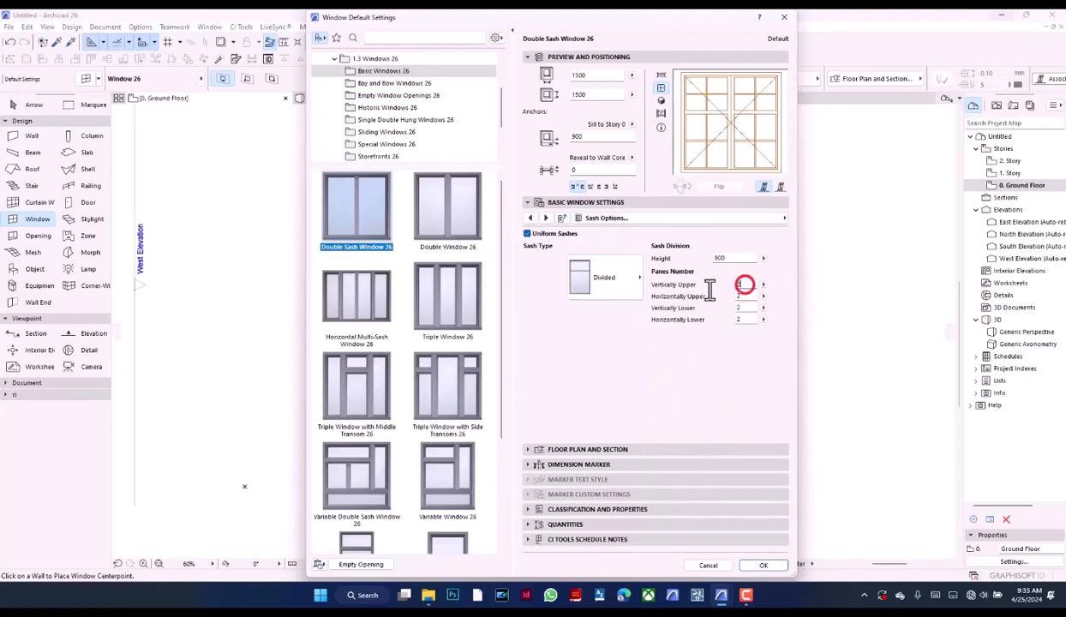
click(747, 297)
text(1)
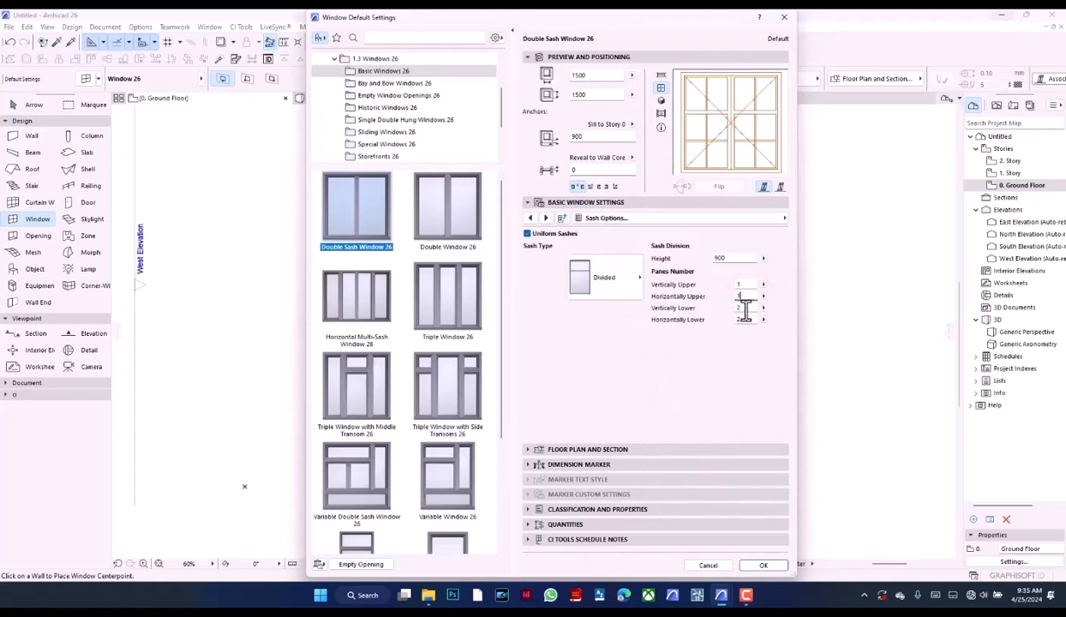
click(745, 309)
text(1)
click(747, 320)
text(1)
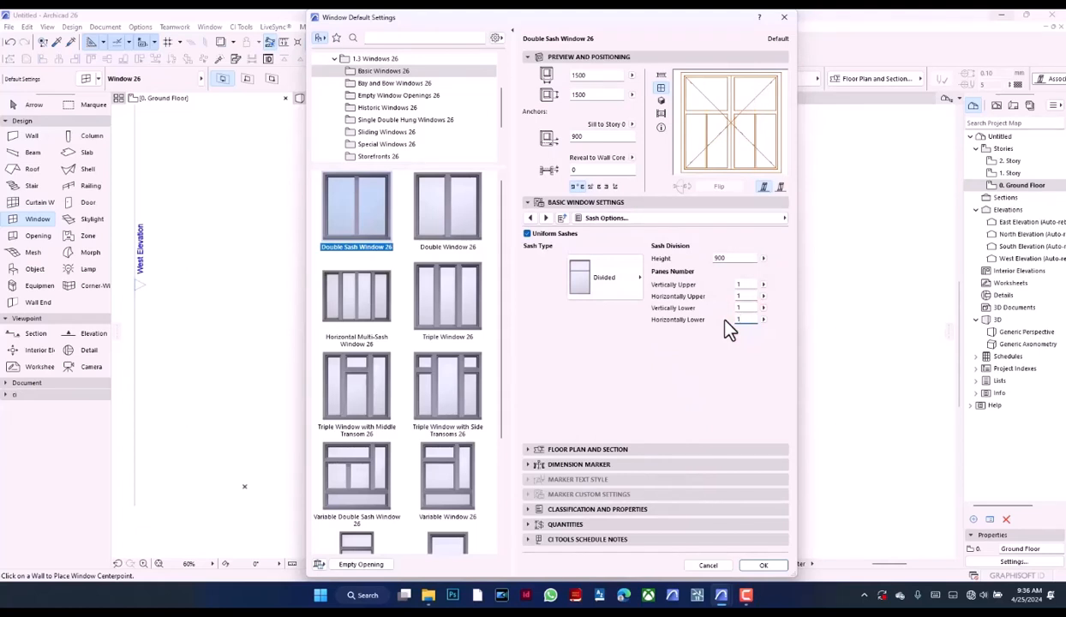
Set the sash division height to 1000 mm and the default window size to 1200 x 1200 mm
click(729, 258)
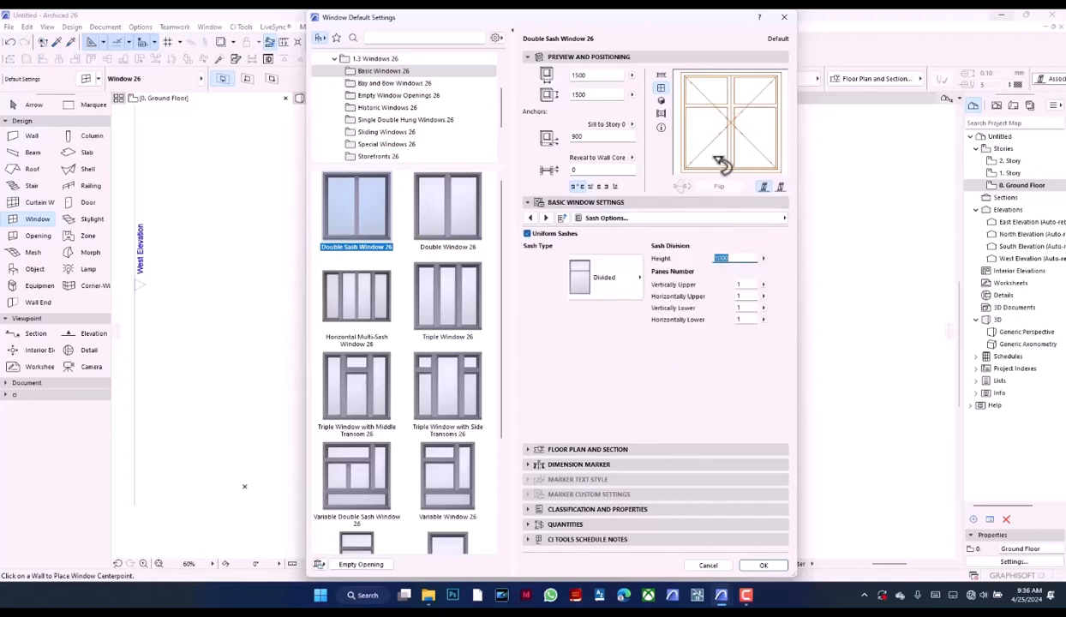
click(604, 96)
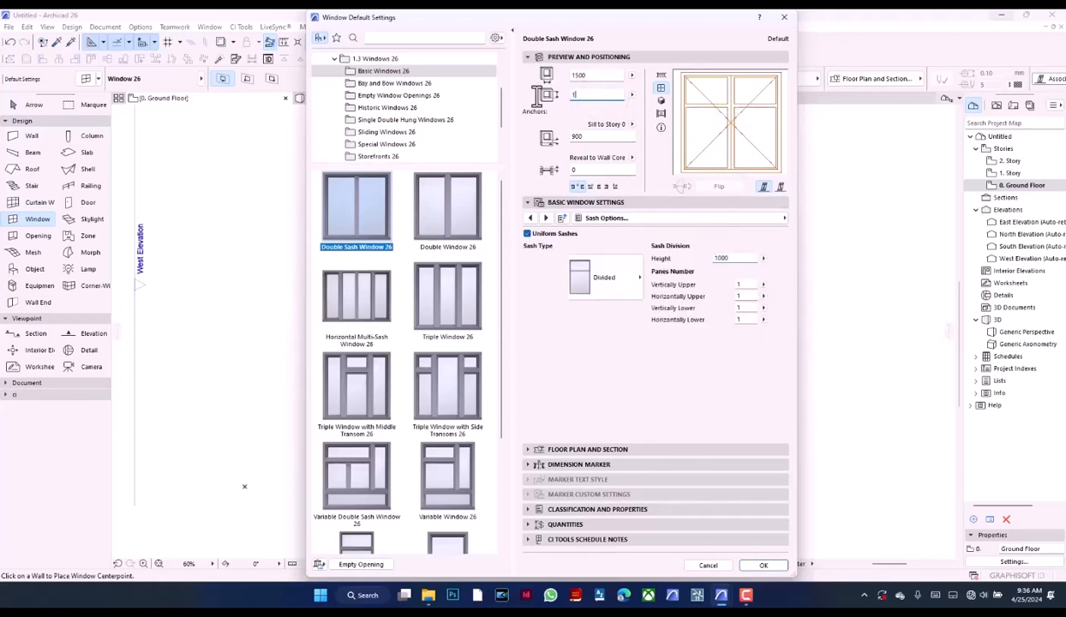
click(583, 76)
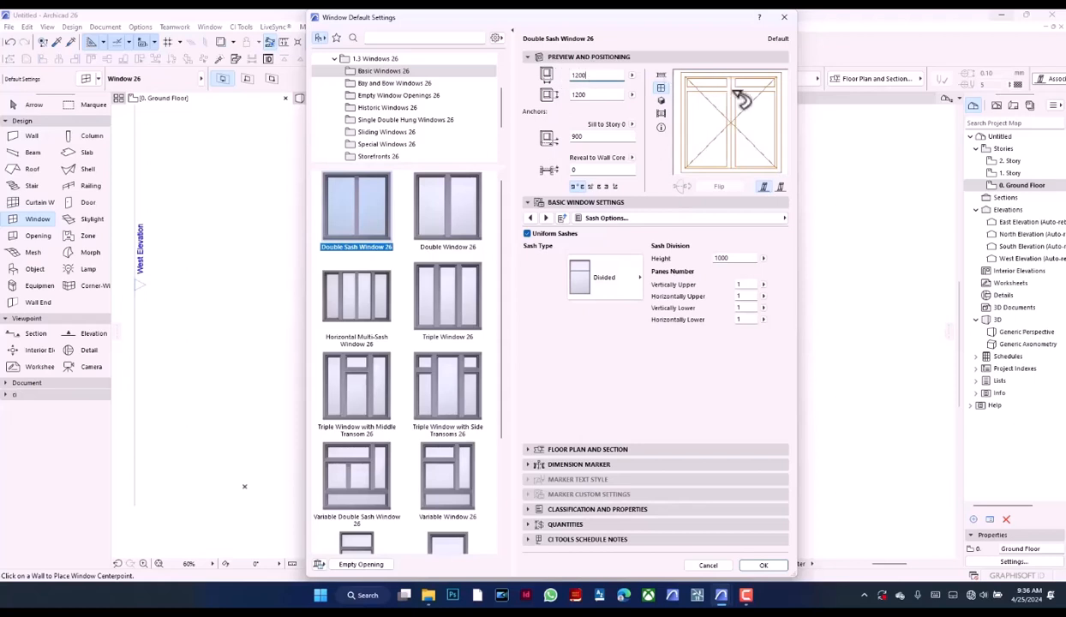
Enable a simple outside casing for the window and set its thickness to 75 mm
click(724, 218)
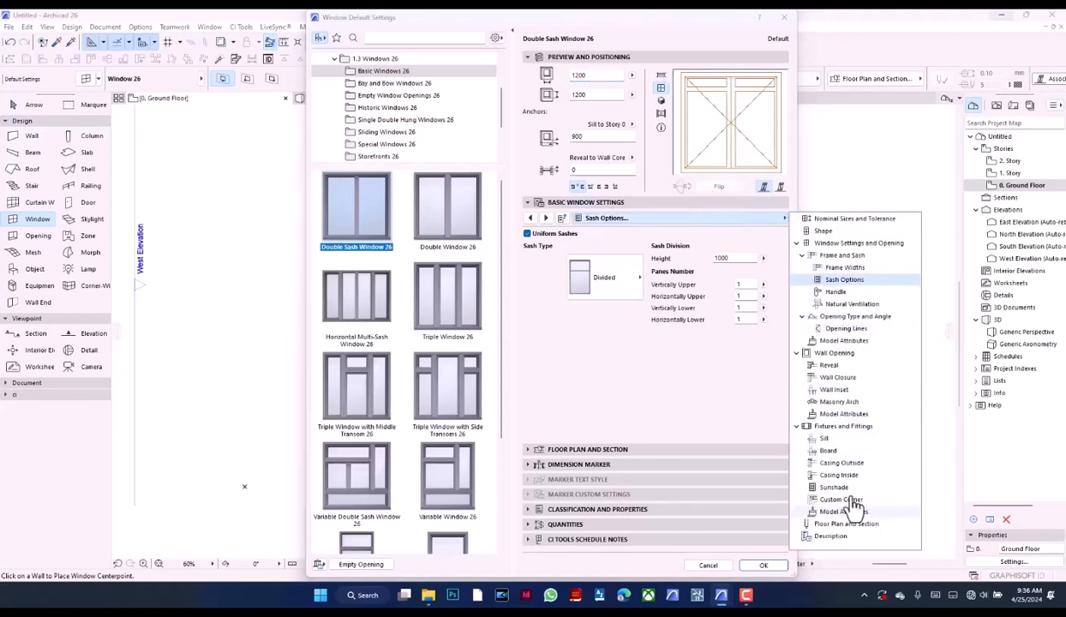
click(845, 463)
click(690, 302)
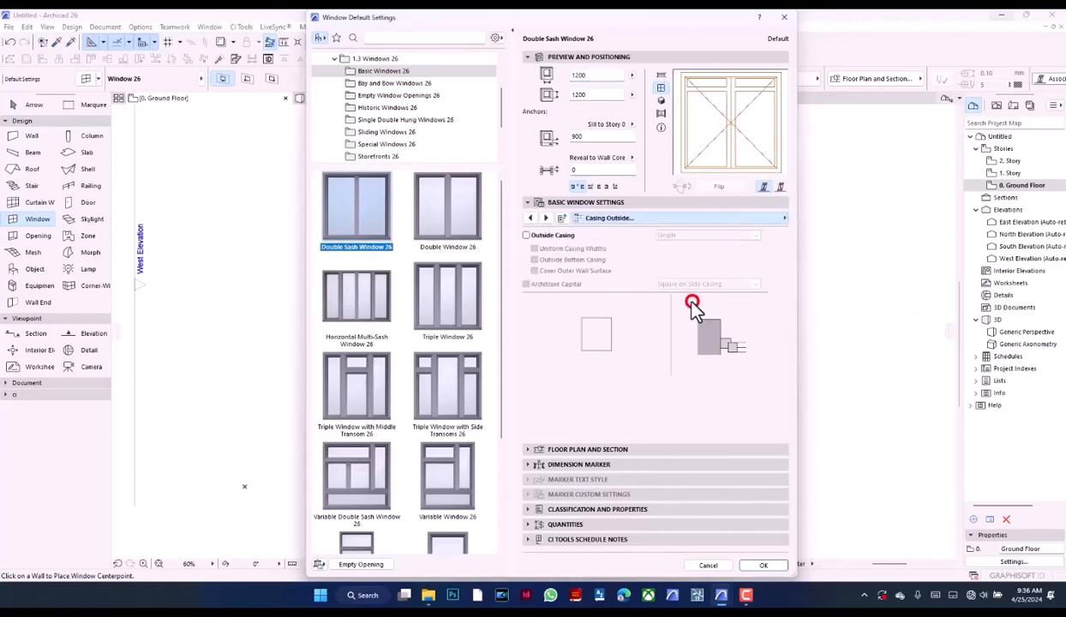
click(526, 234)
click(690, 299)
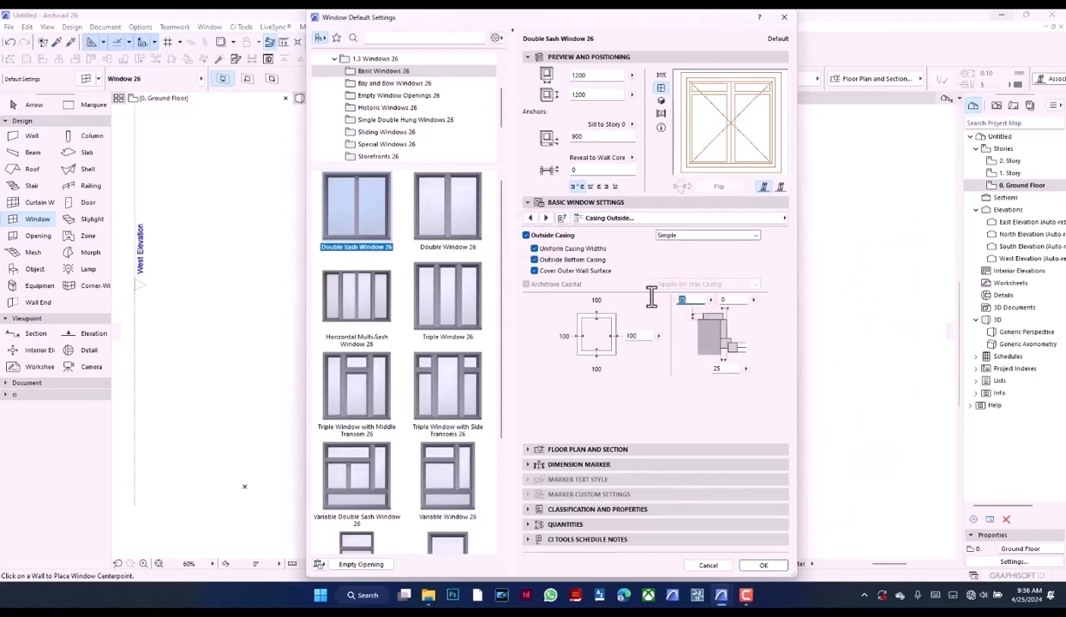
key(BackSpace)
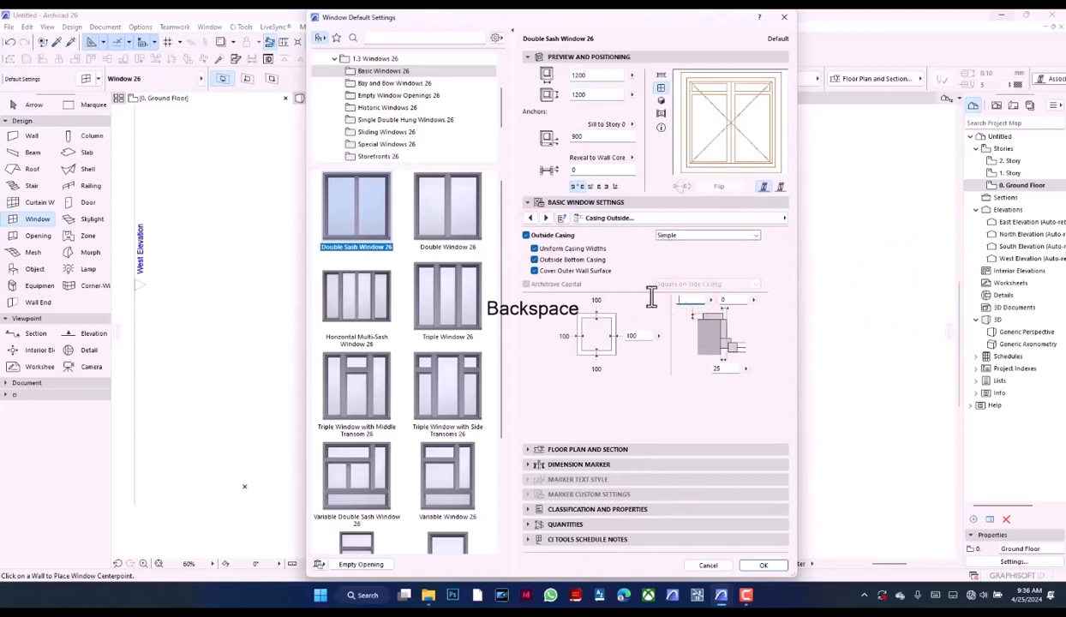
text(75)
Set the outside casing surface to Paint - Titanium White in the fixtures' model attributes
click(695, 219)
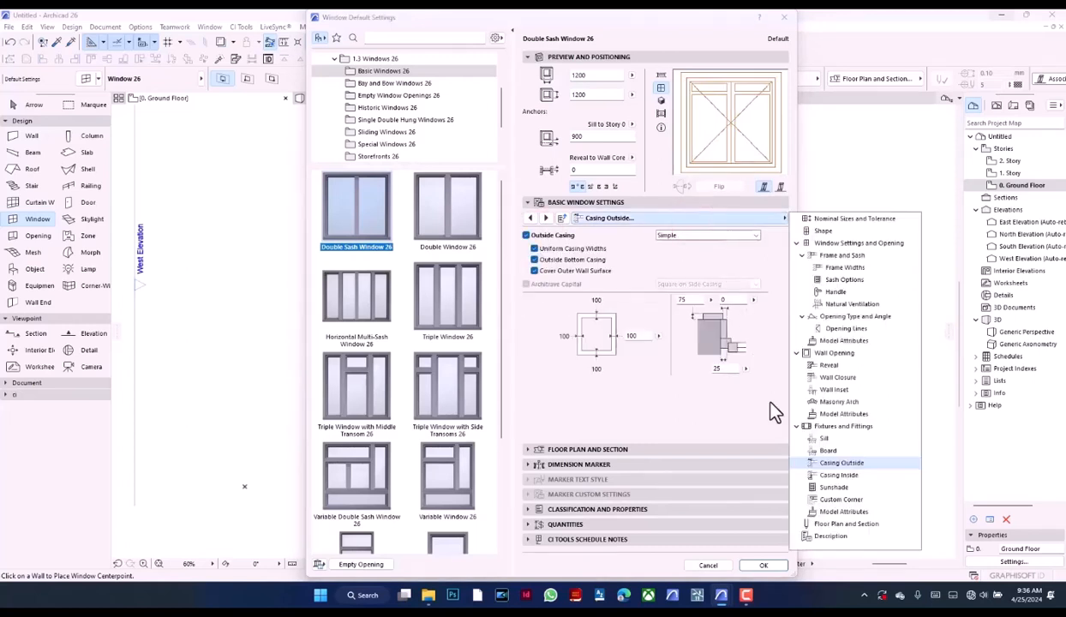
click(866, 512)
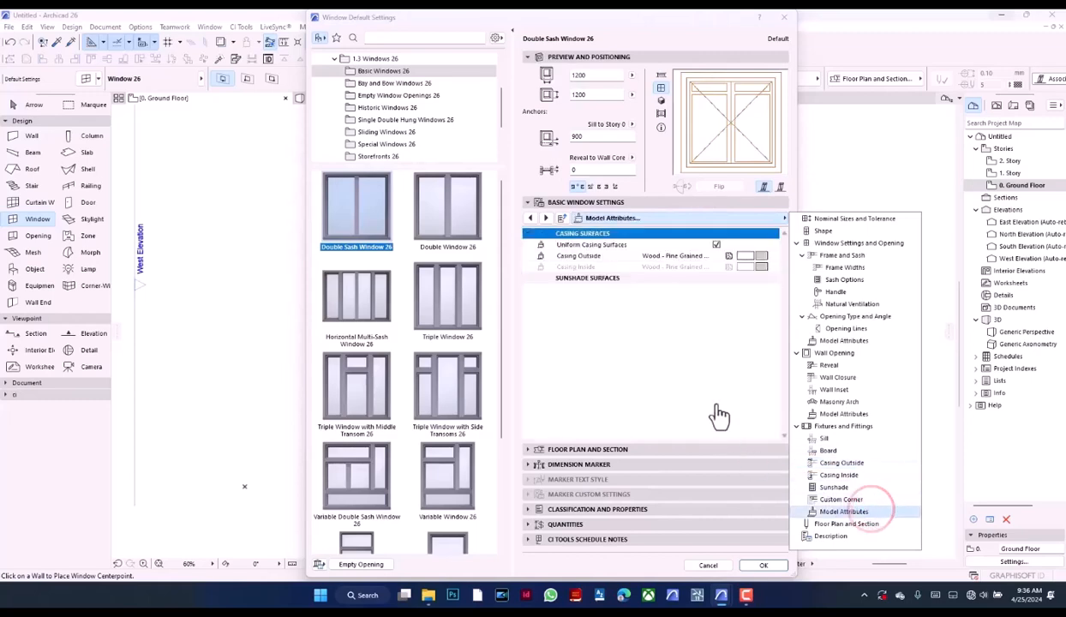
click(765, 259)
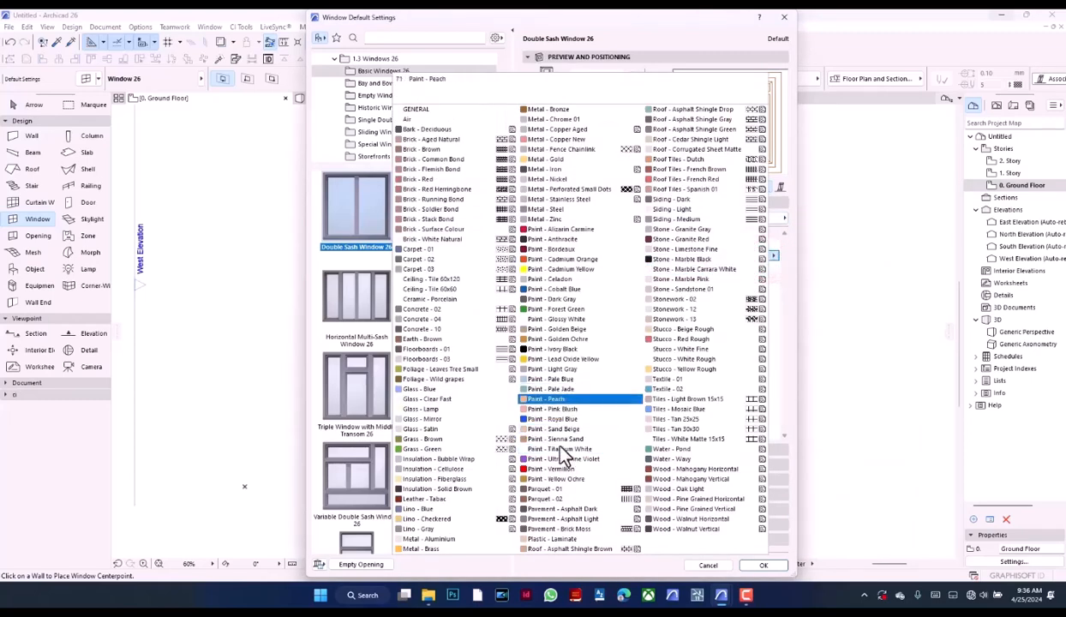
click(586, 450)
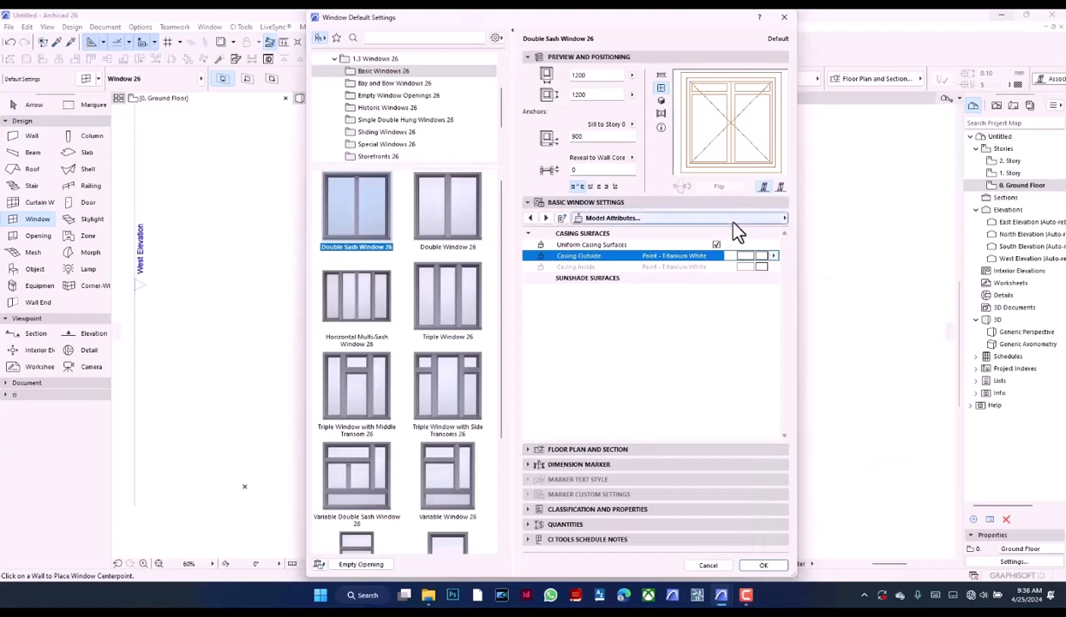
Enable uniform window surfaces, set the frame and sash surfaces to Wood - Mahogany Horizontal, and accept the window defaults
click(737, 219)
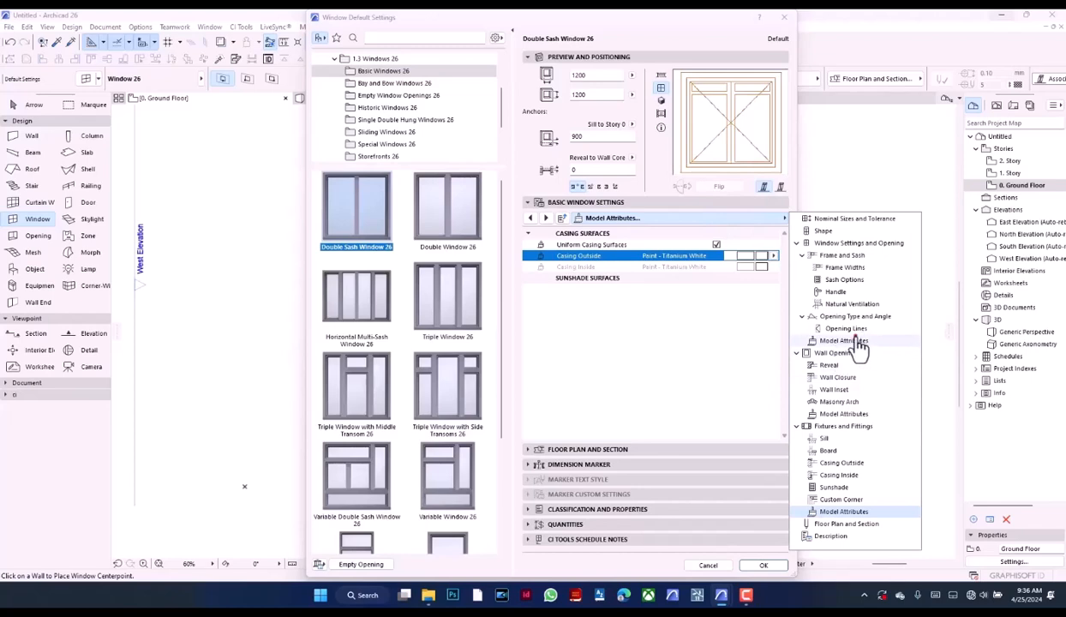
click(844, 341)
click(711, 275)
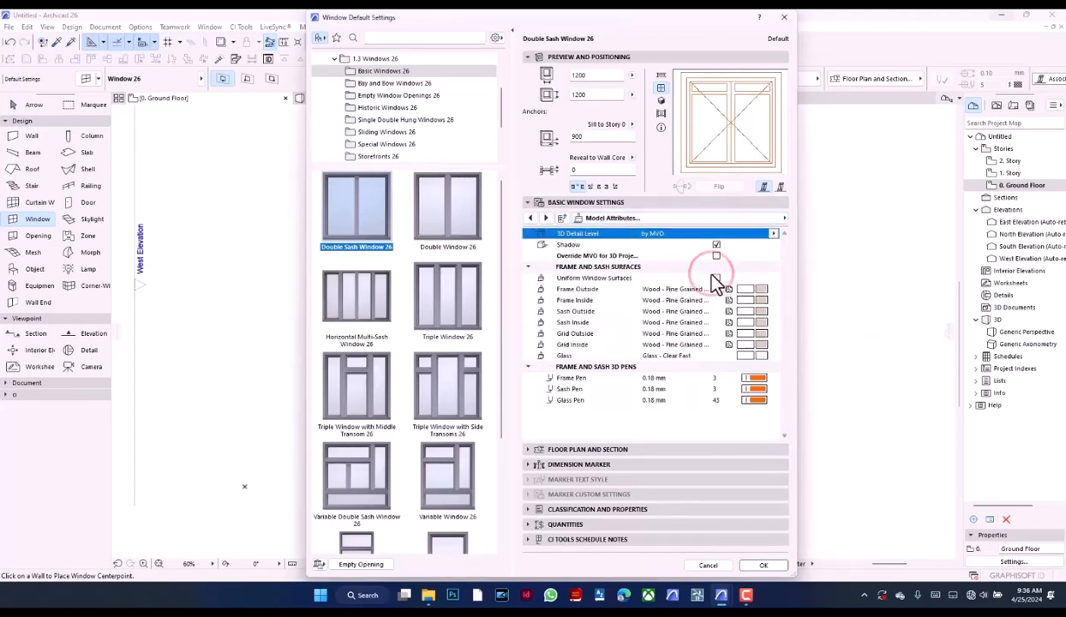
click(714, 277)
click(766, 289)
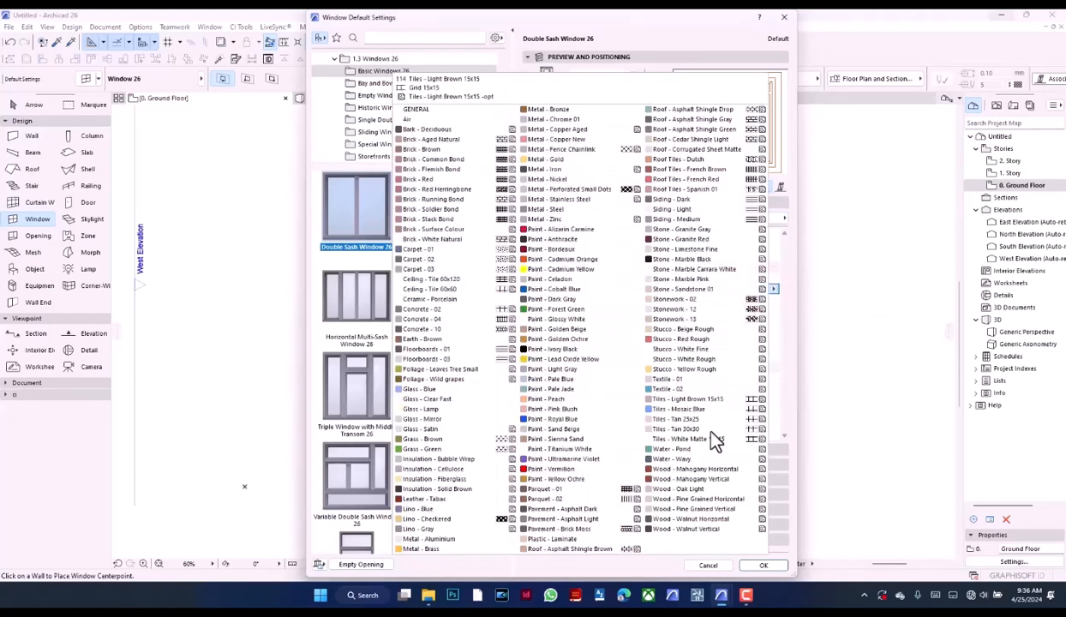
click(699, 469)
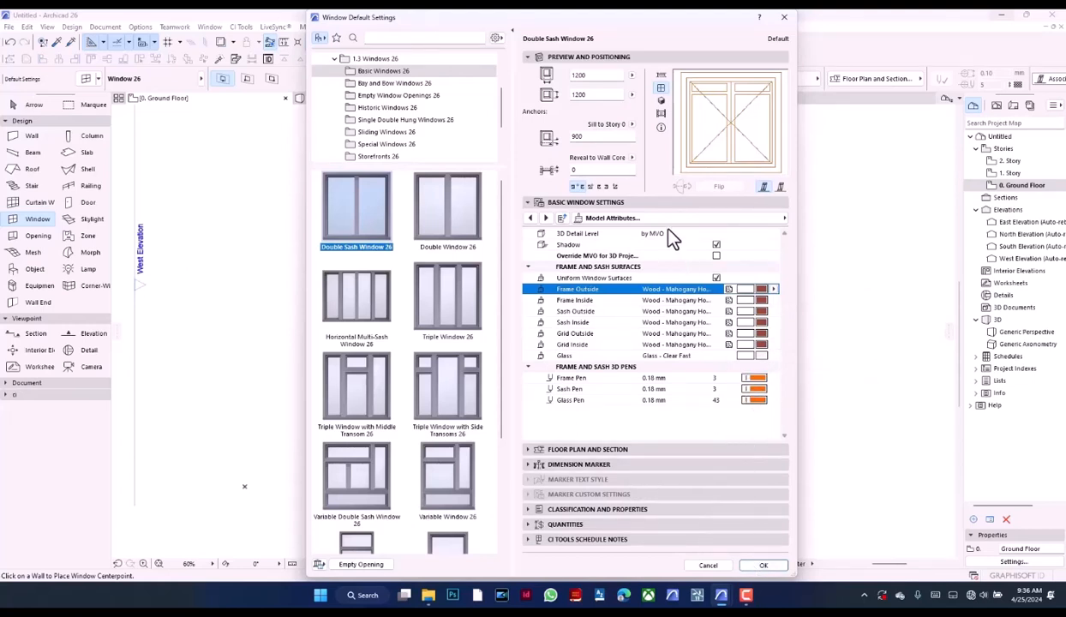
click(760, 565)
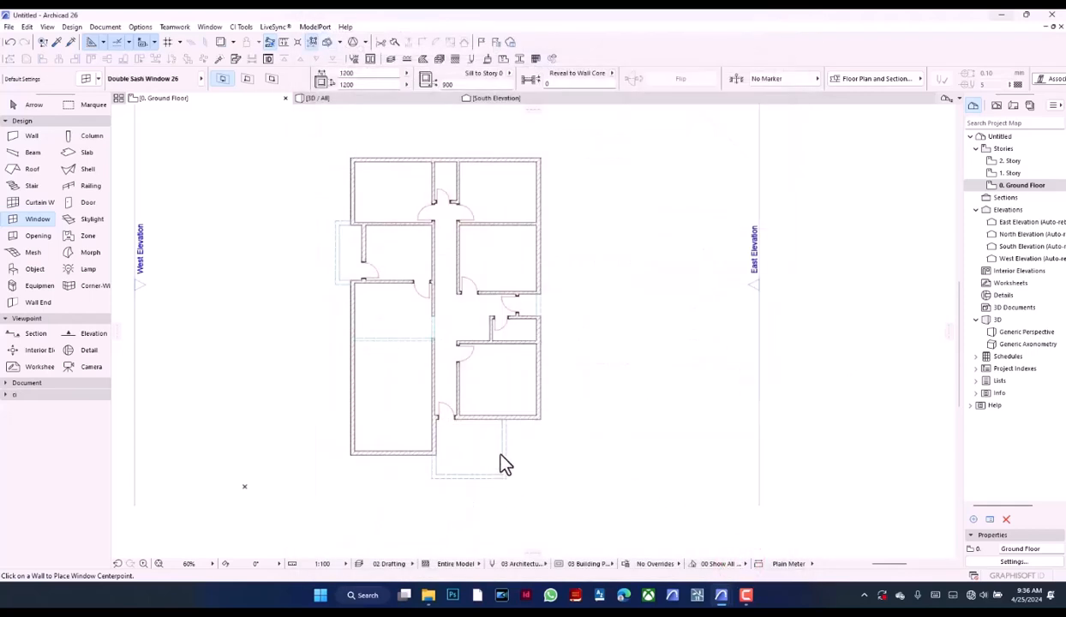
scroll(433, 463, up, 6)
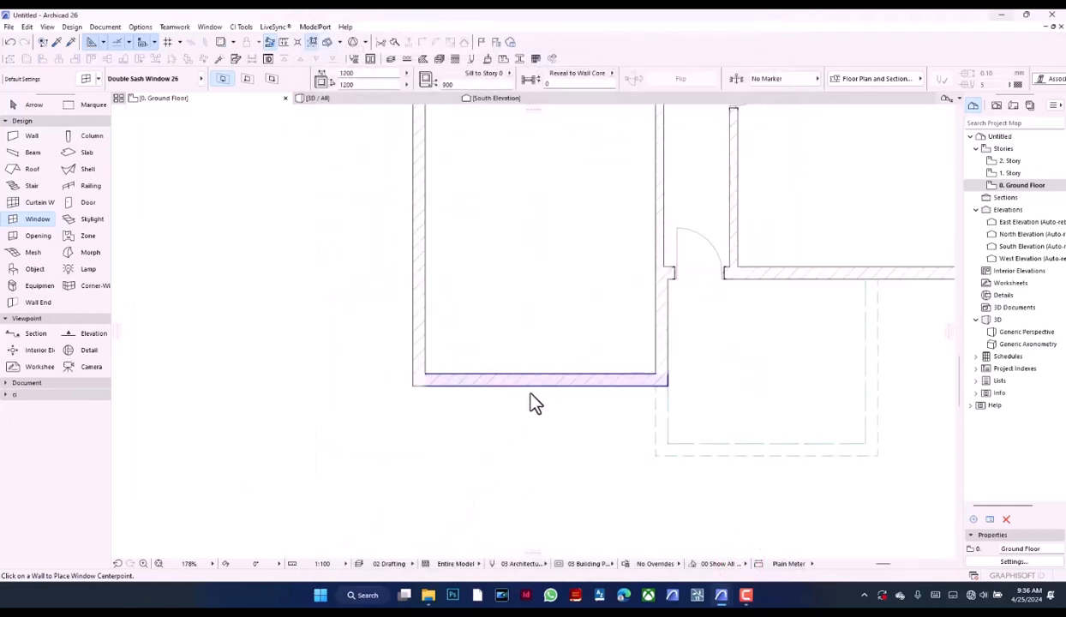
scroll(481, 463, down, 5)
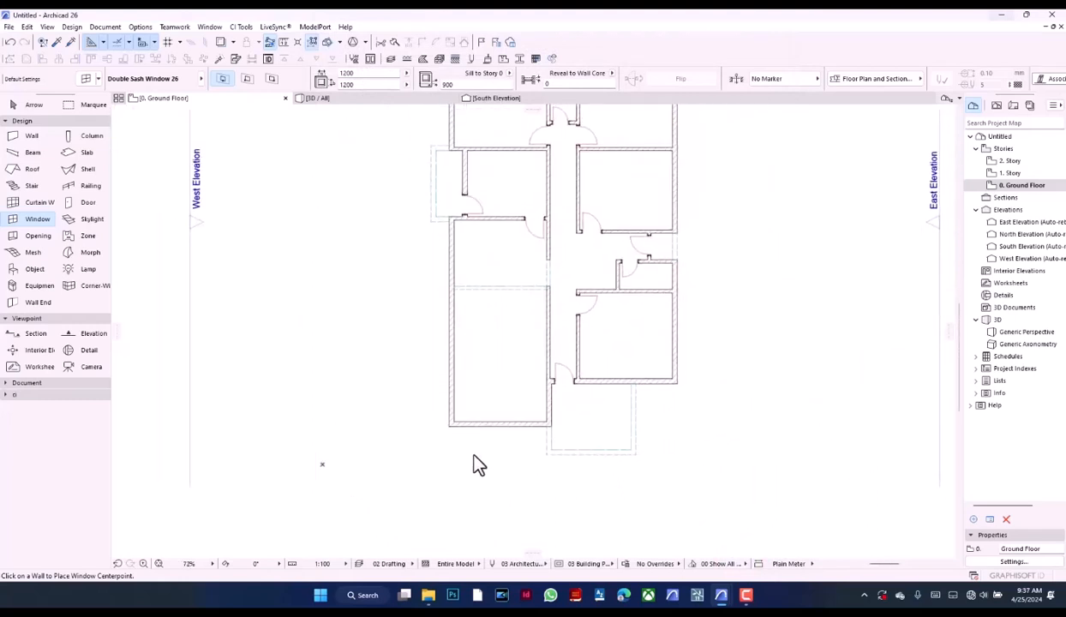